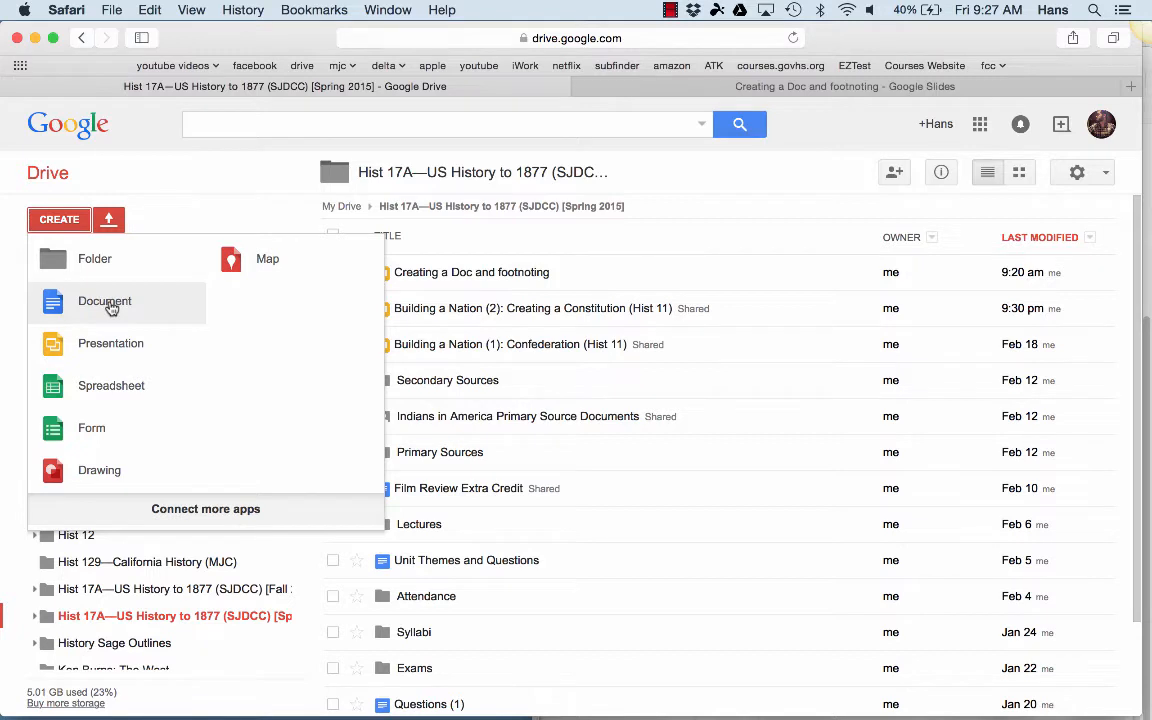
- Create a new document and name it "Paper #1"
click(105, 302)
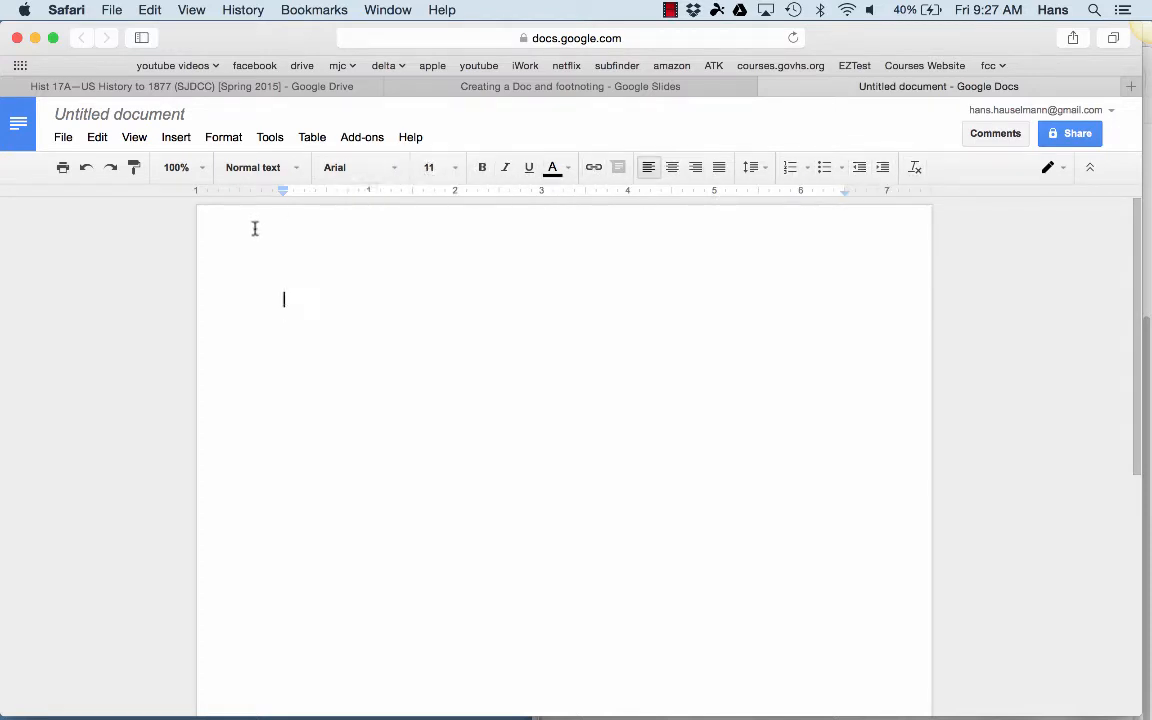
click(118, 114)
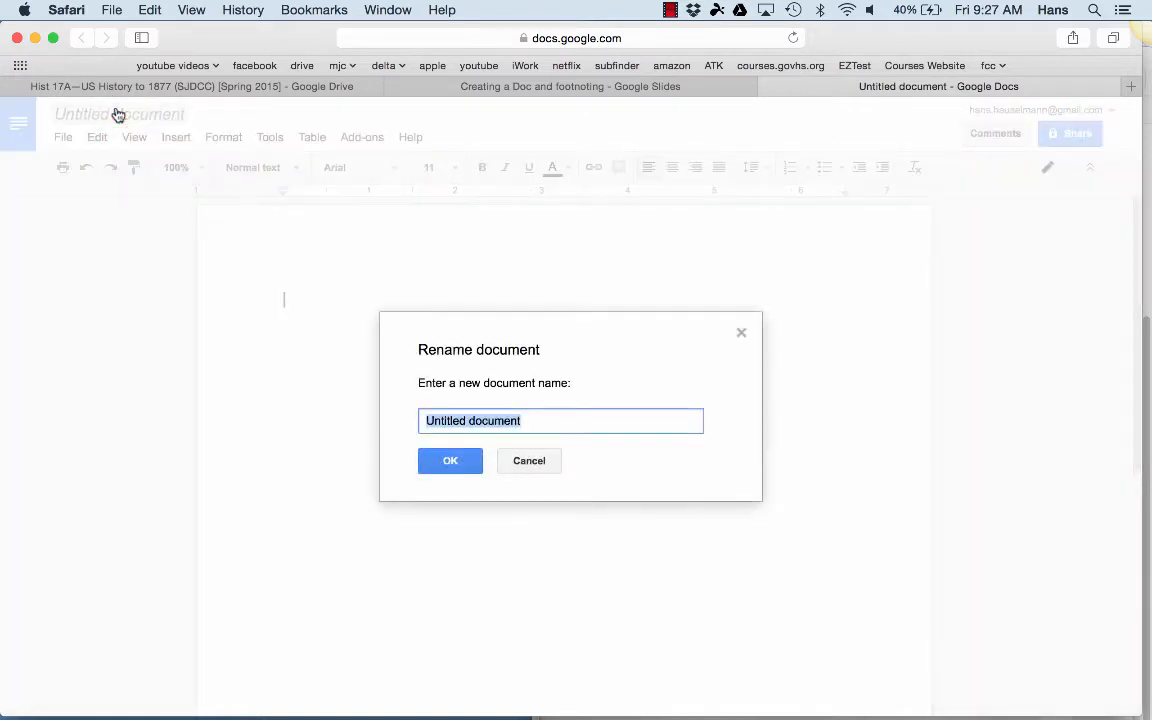
text({)
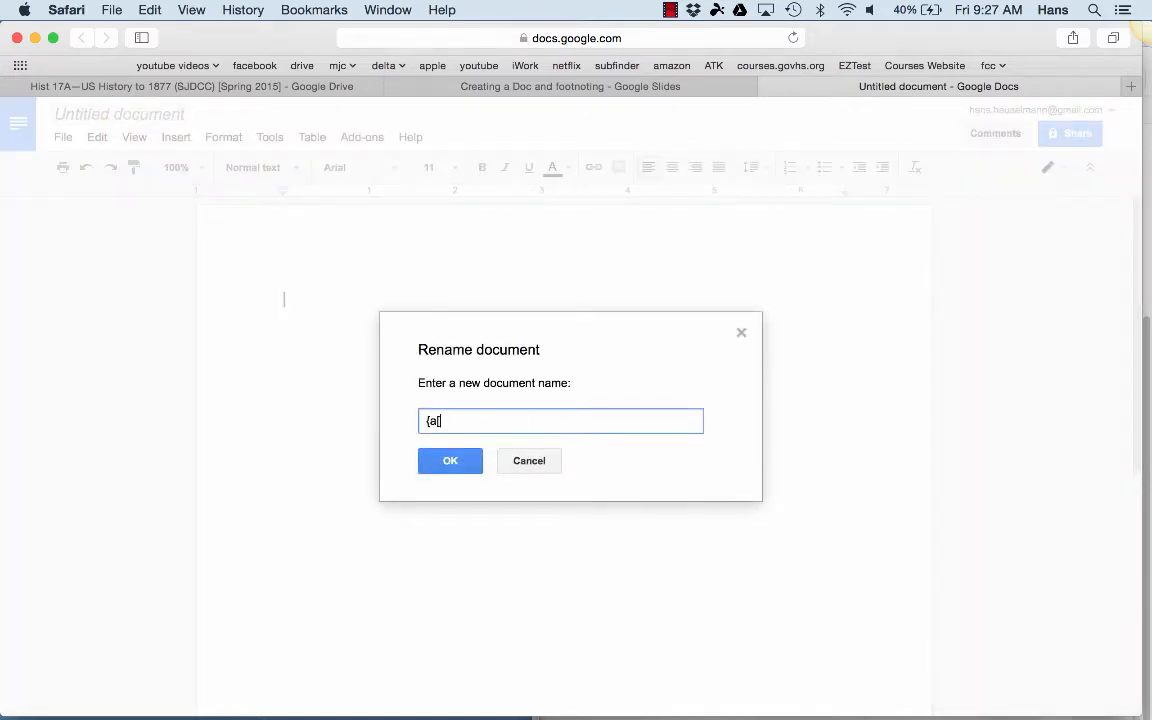
text(a)
key(BackSpace)
key(BackSpace)
text(Pa)
key(BackSpace)
key(BackSpace)
click(445, 463)
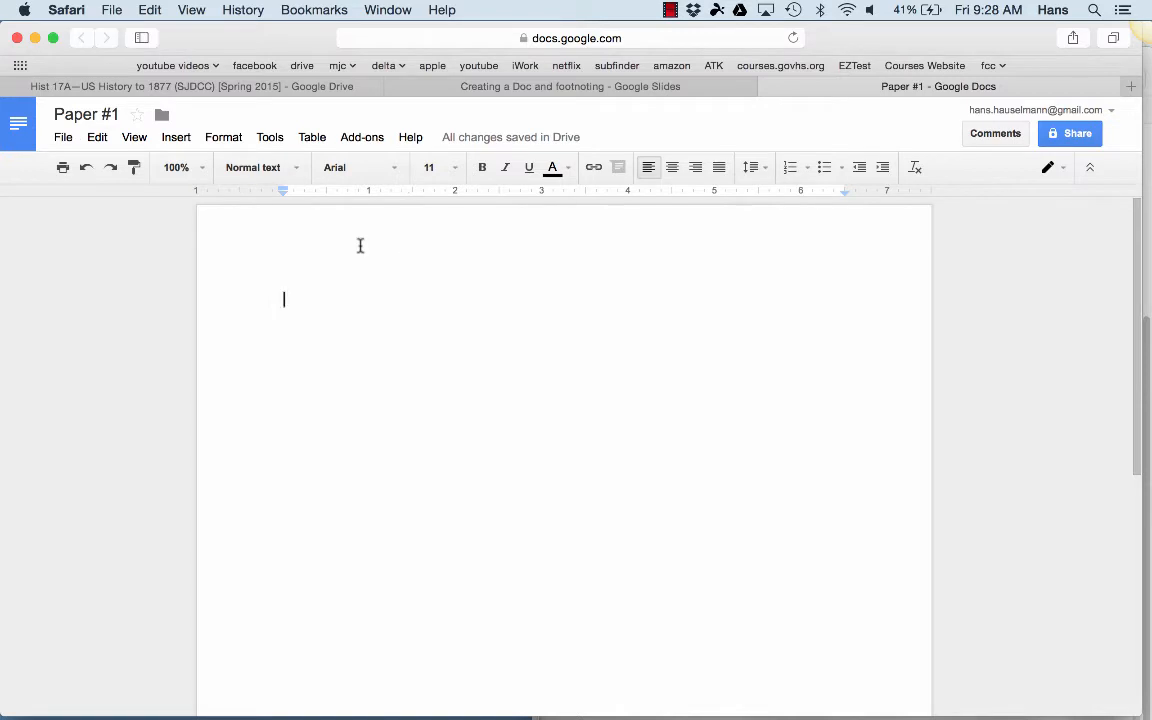
- Add a page header containing the author's surname, "H17A", the five-digit number and a hyphen, without spaces
click(181, 138)
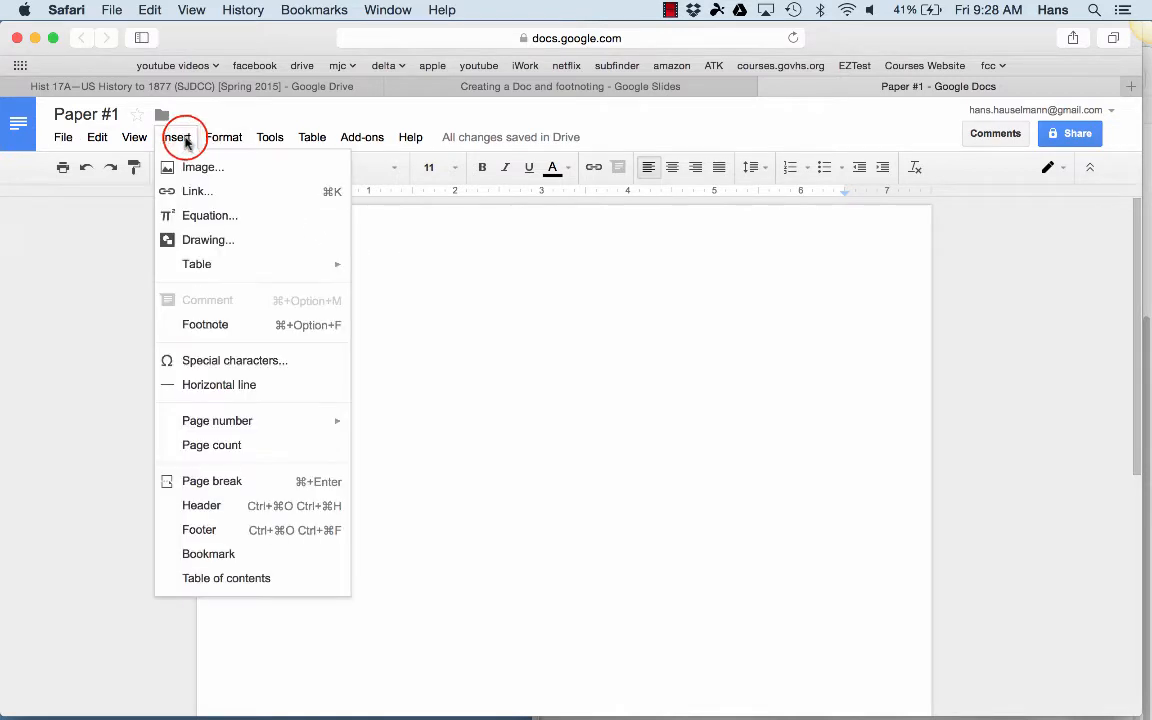
click(219, 506)
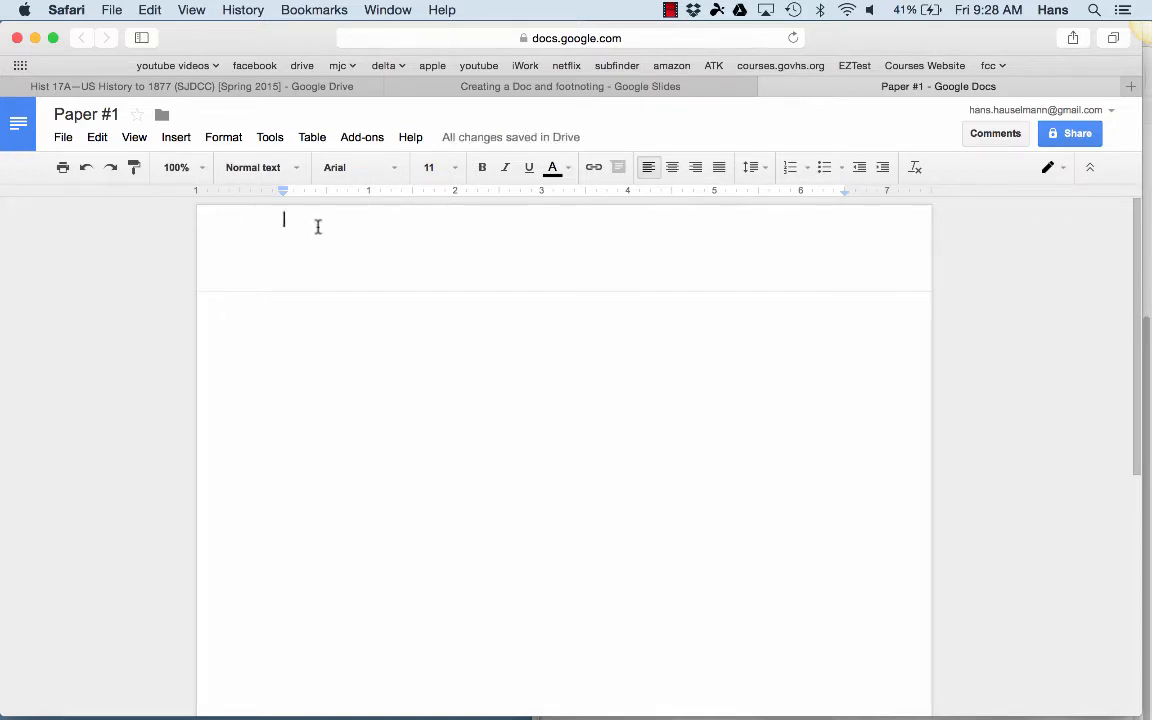
text(Hauselman)
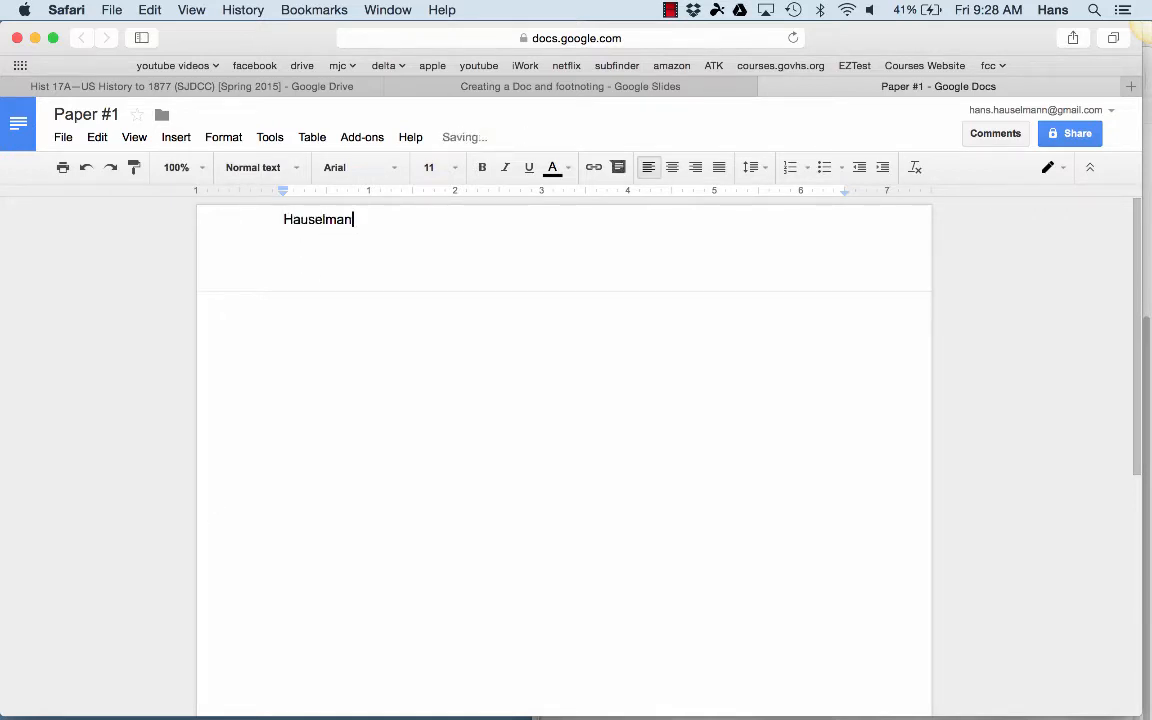
text(nH17A)
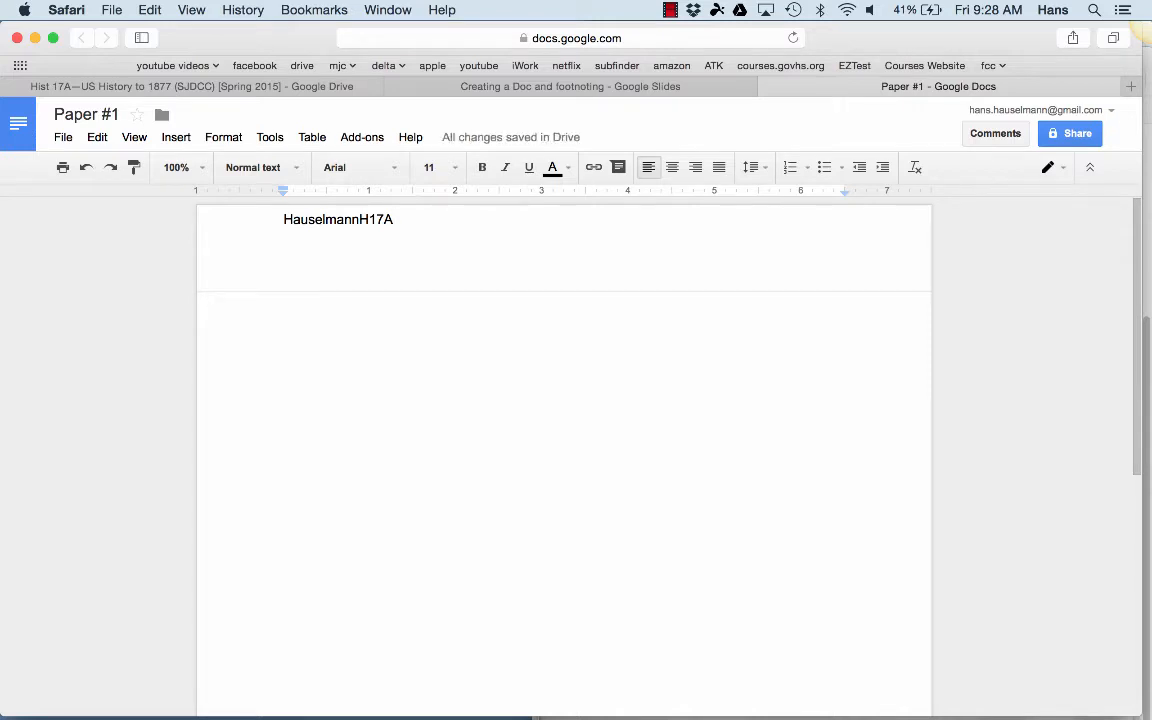
text(1234)
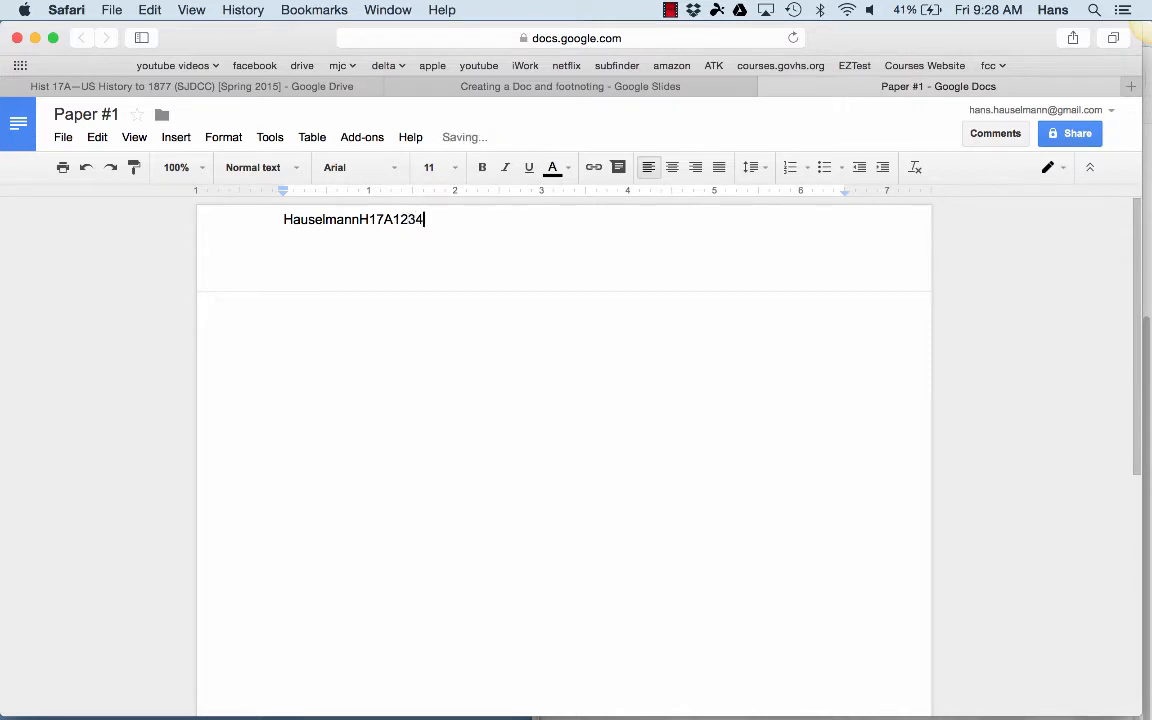
text(5-)
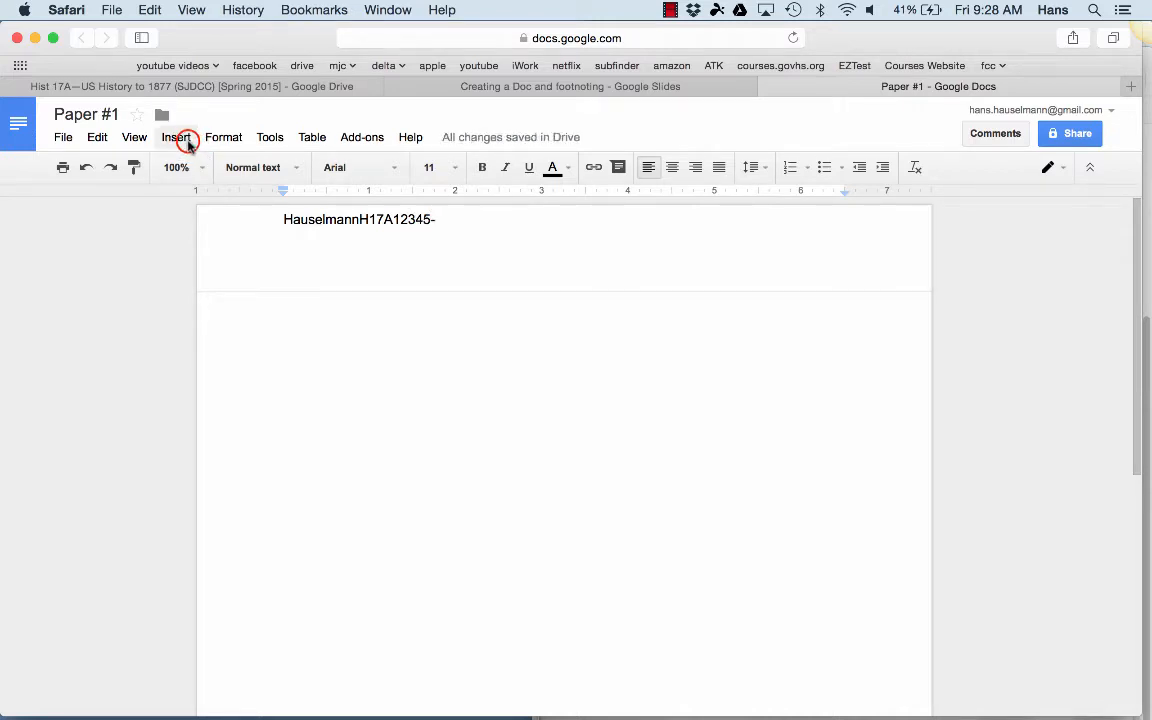
- Append an automatic page number after the hyphen in the header and add a blank line above the header text
click(178, 138)
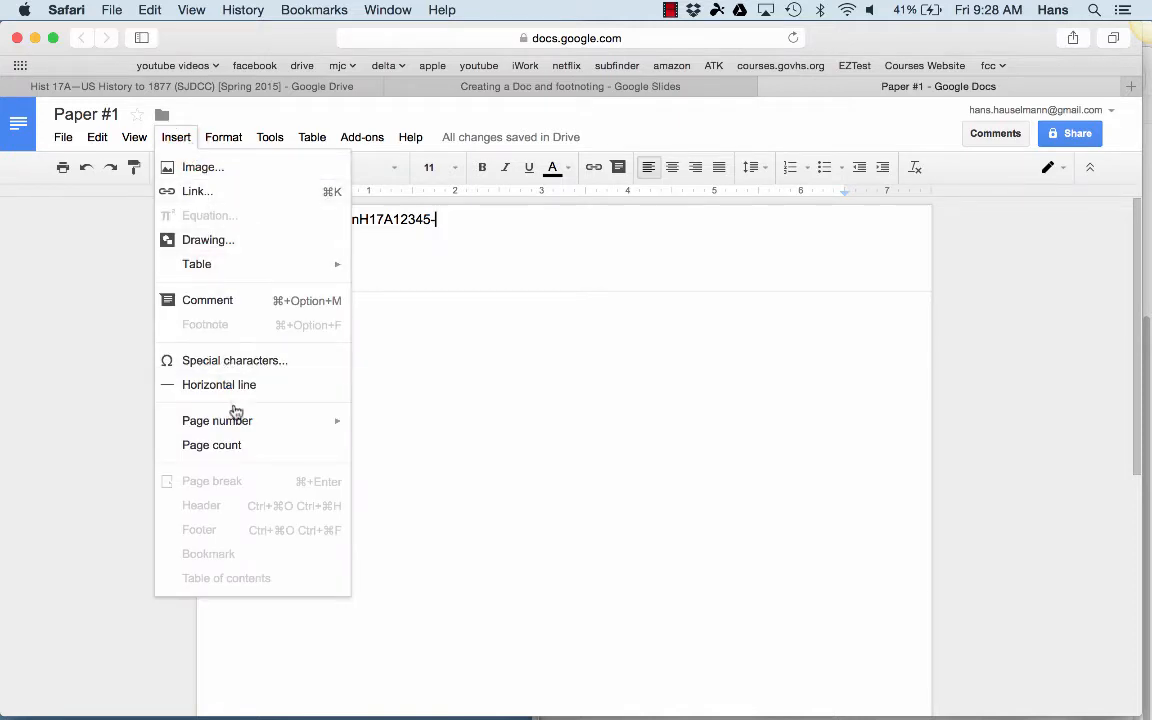
mouse_move(237, 419)
click(368, 431)
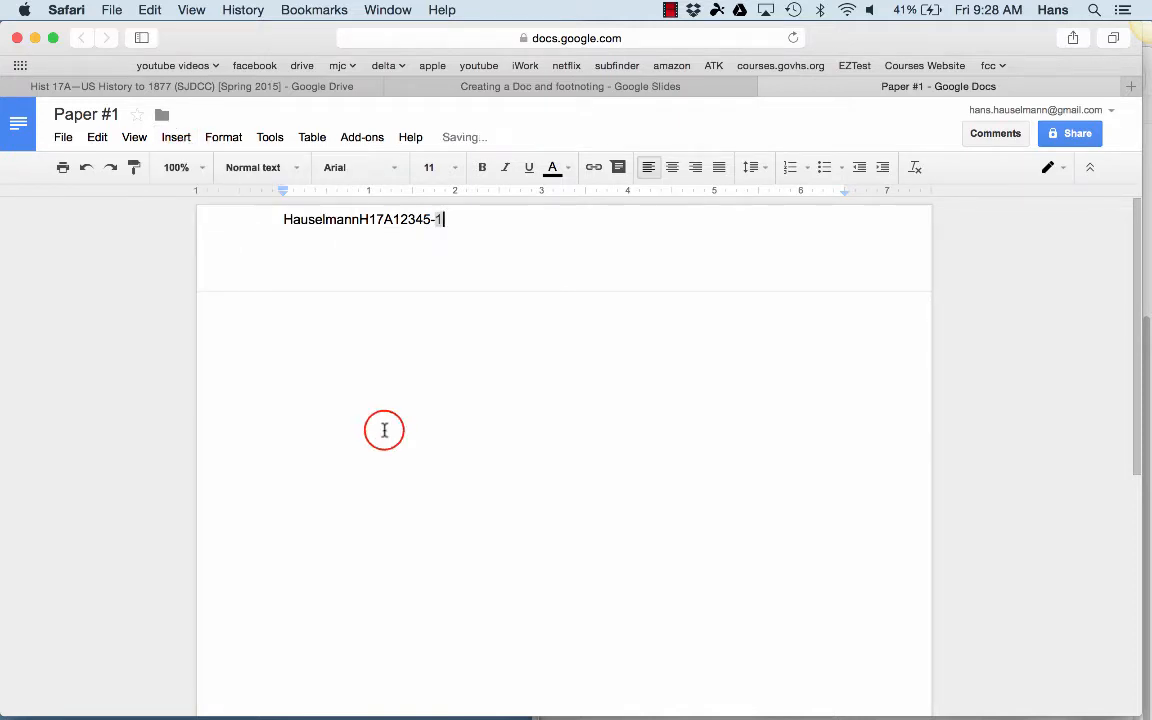
click(459, 352)
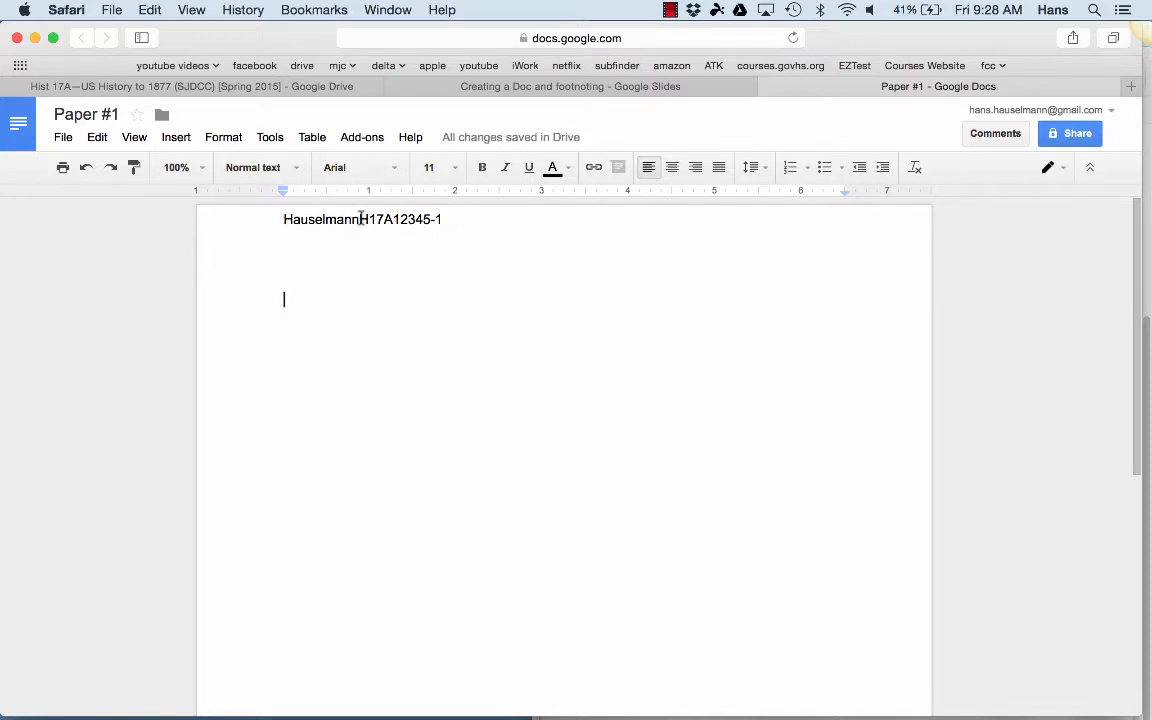
click(283, 222)
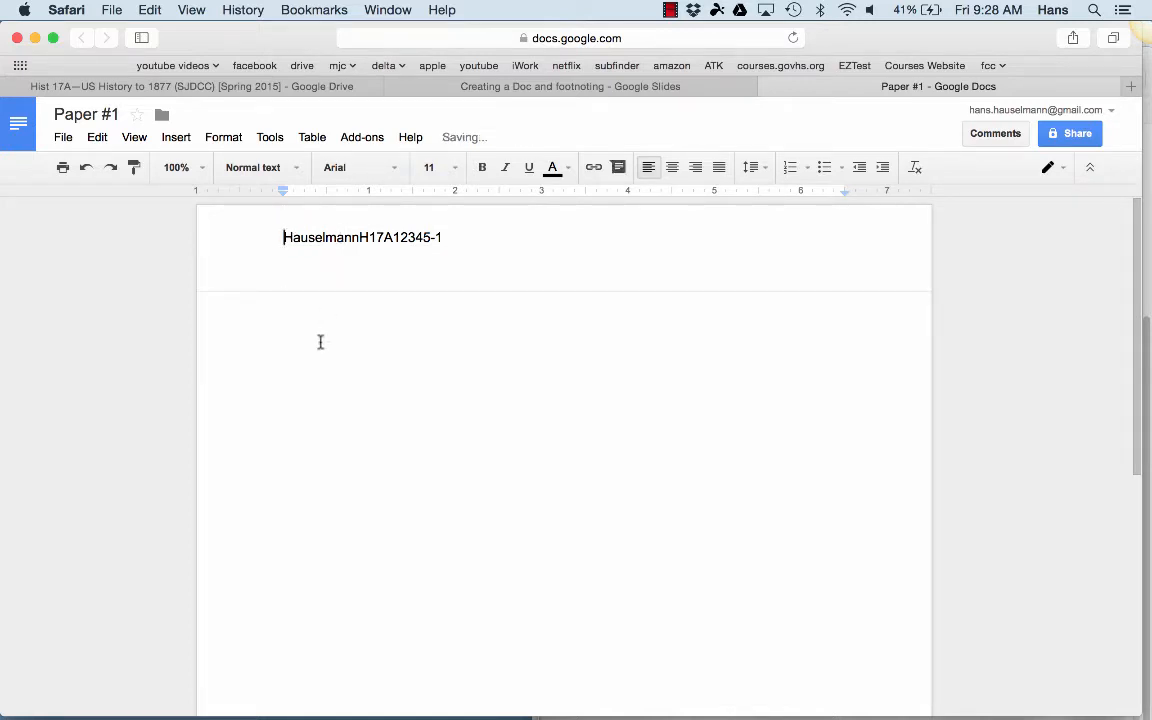
click(320, 342)
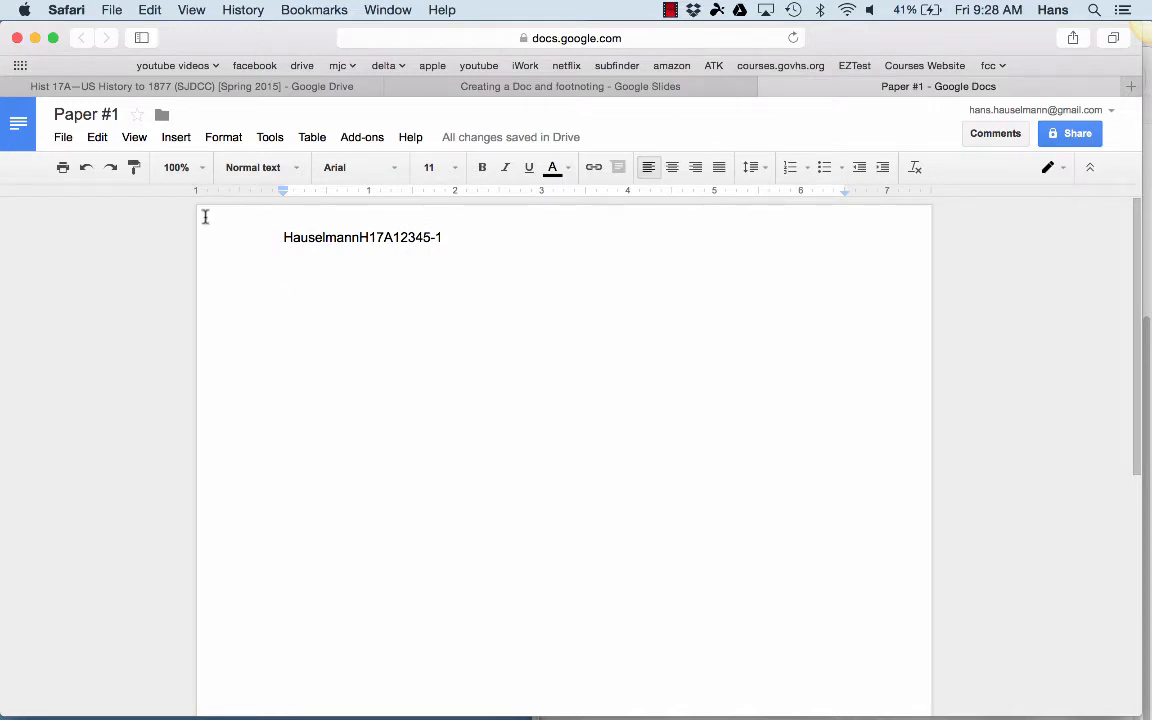
- Check the orientation, paper size and margins in the document's page setup and accept them
click(66, 138)
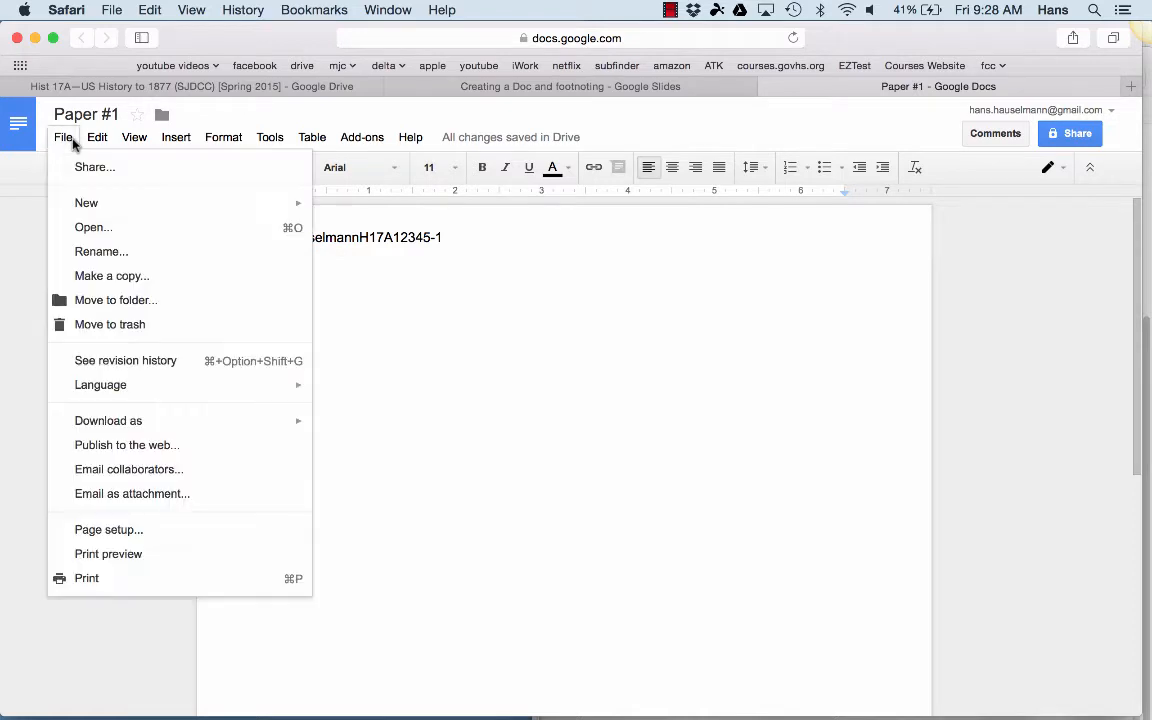
click(141, 529)
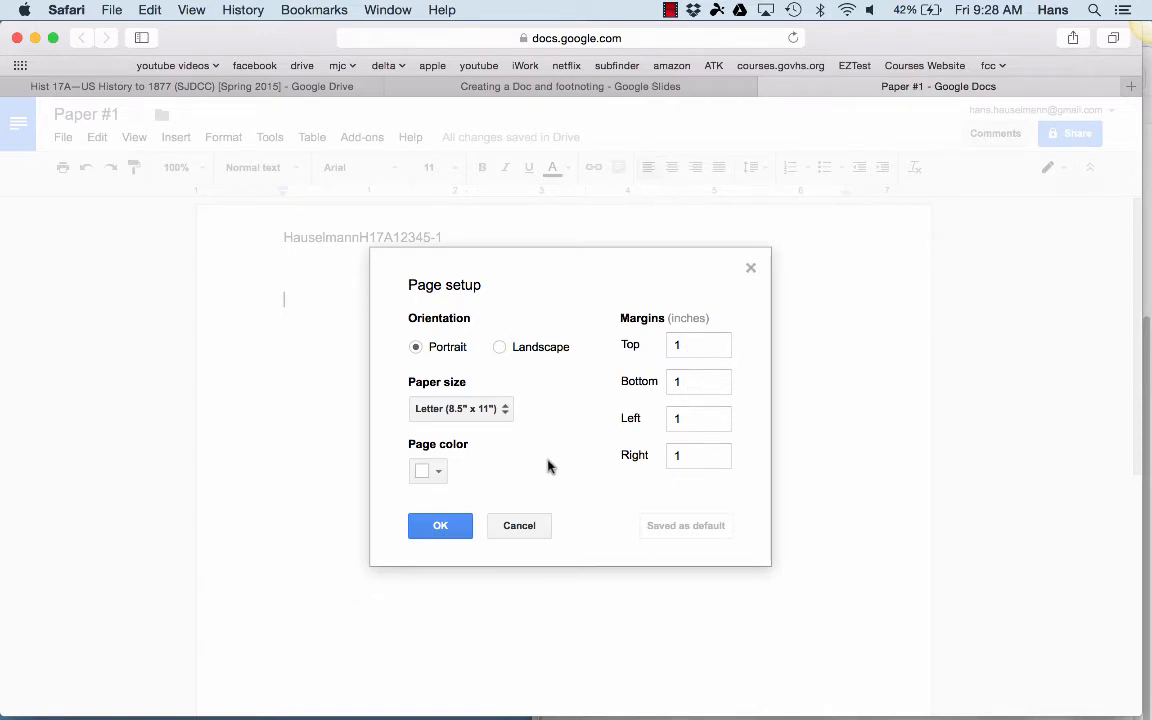
click(459, 526)
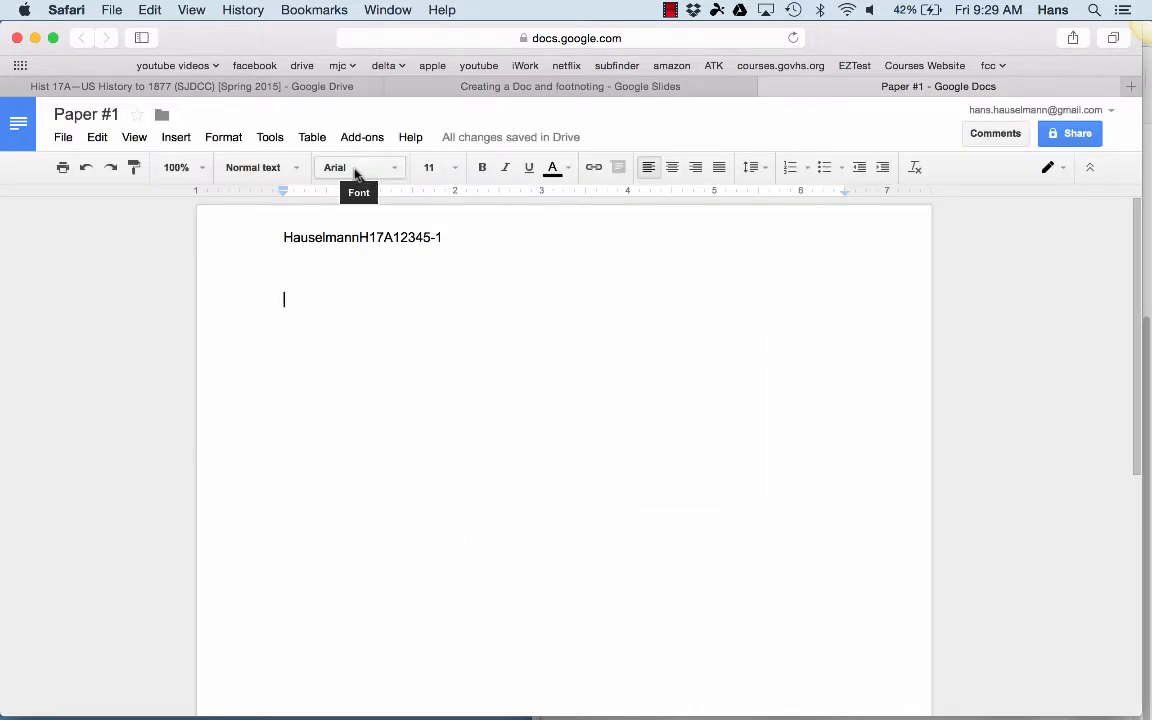
- Set the body text font to Times New Roman at size 12
click(391, 170)
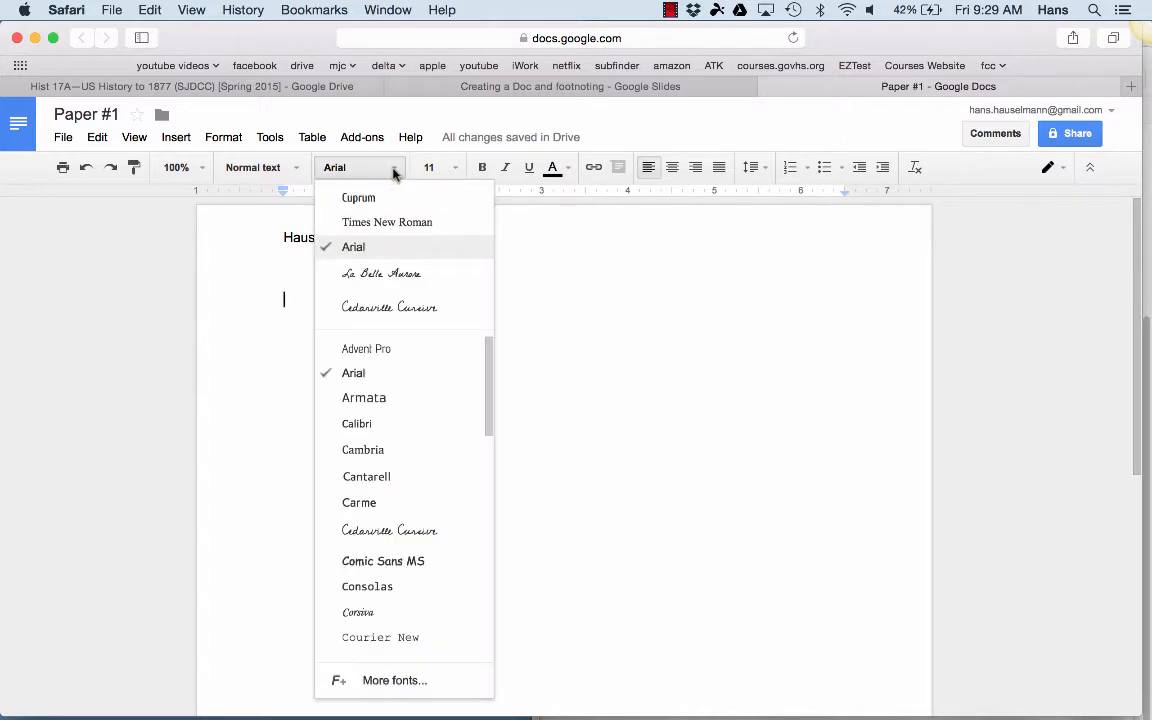
click(392, 223)
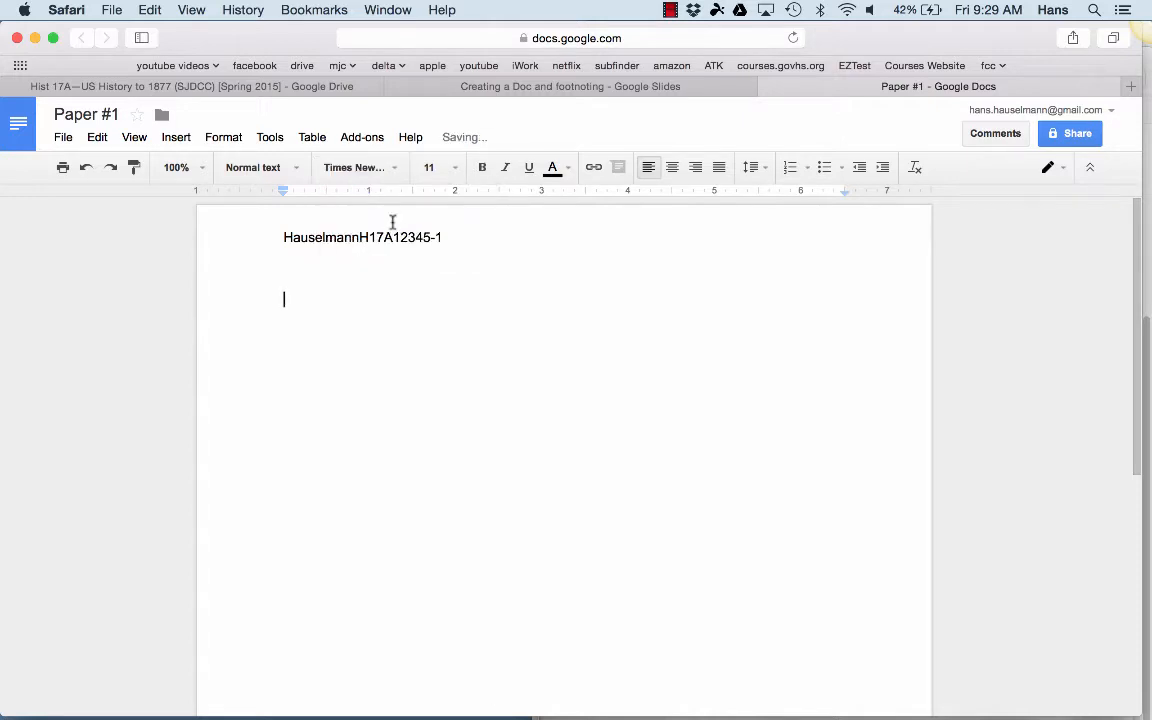
click(452, 170)
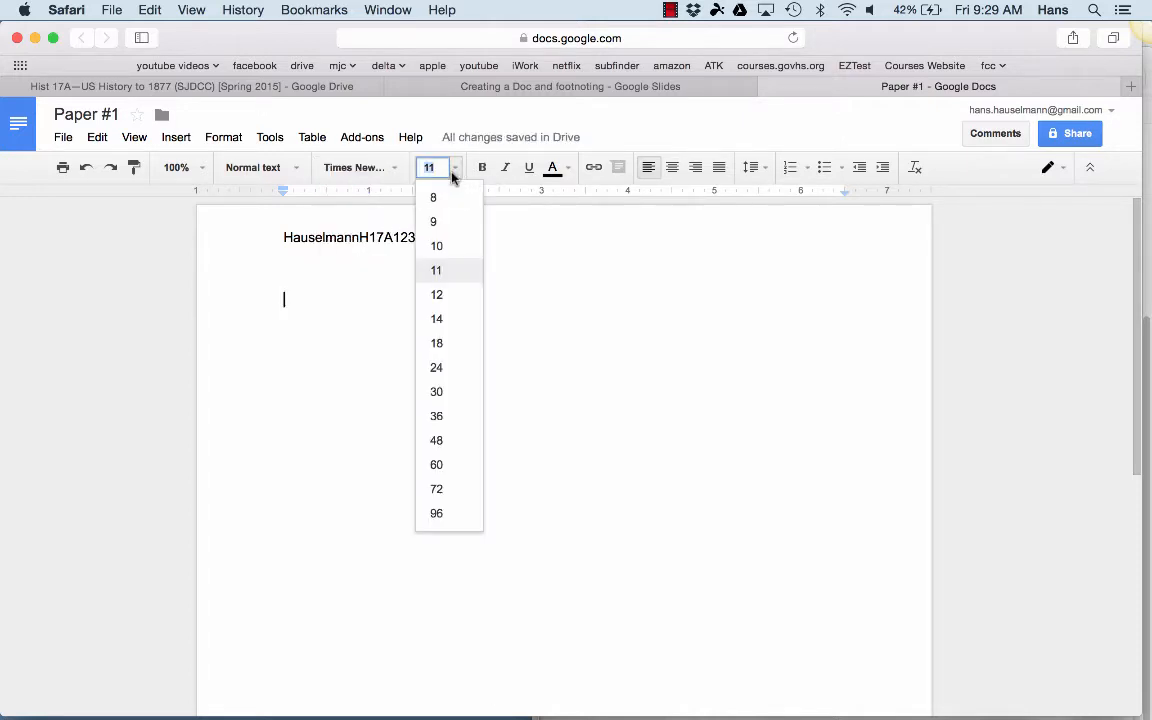
click(452, 296)
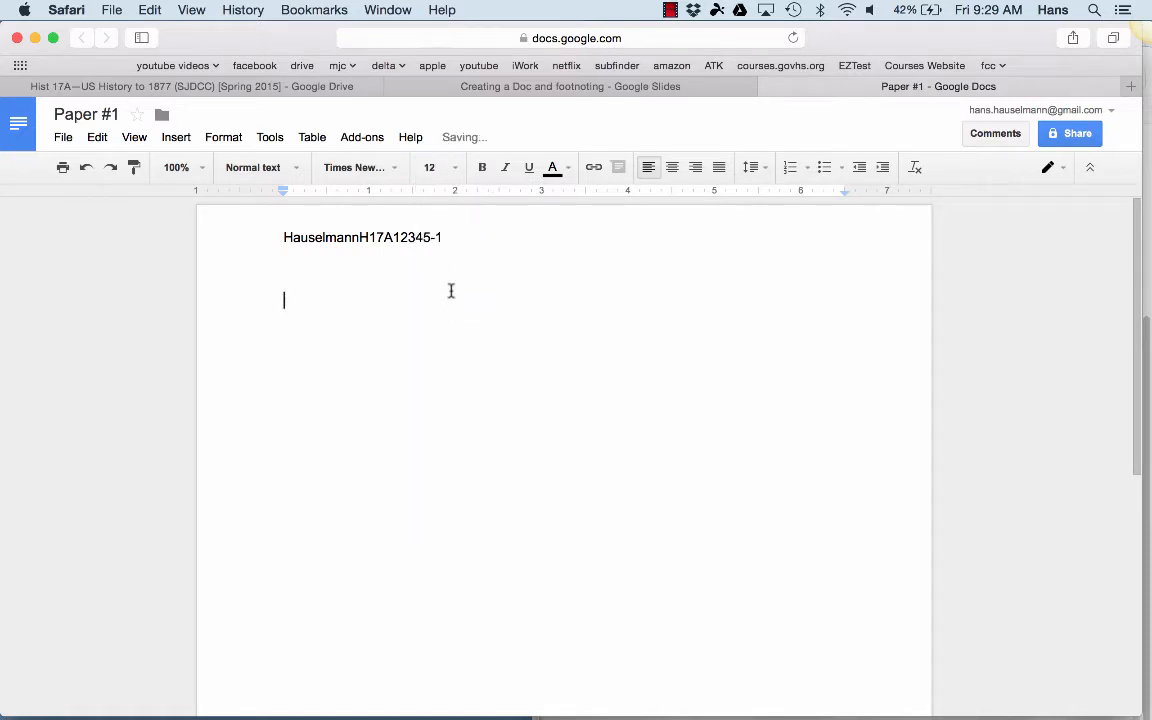
- Set the body text to double line spacing with a first-line indent of 0.5 inch
click(765, 173)
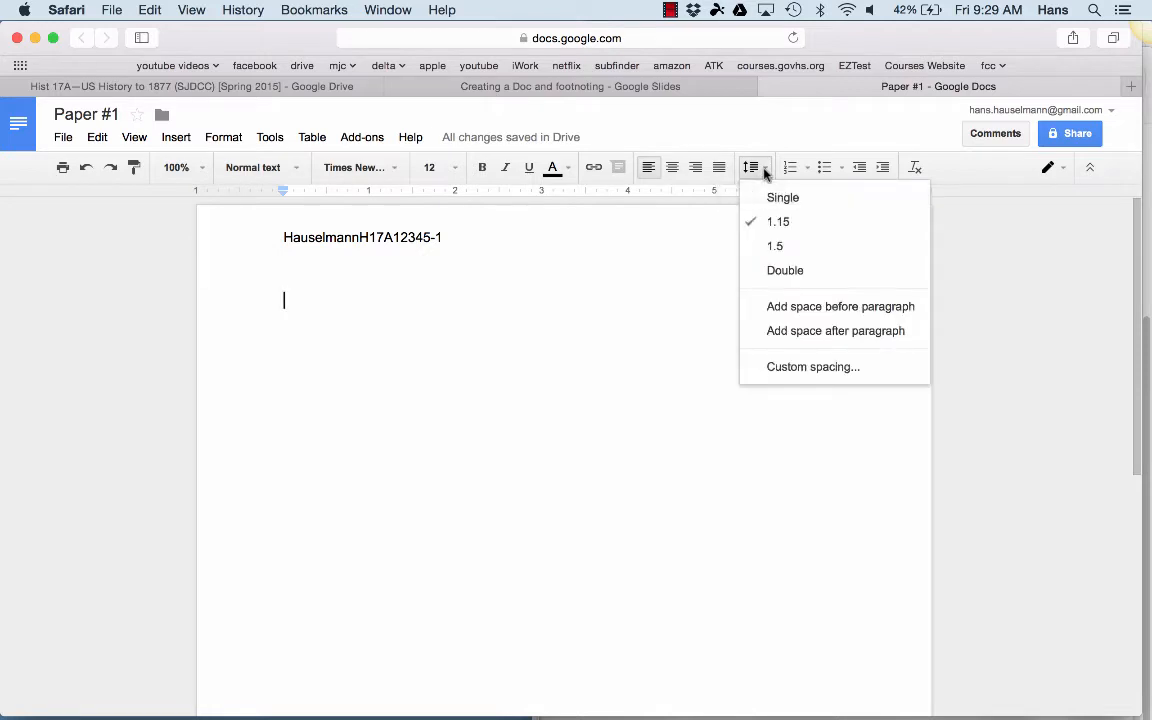
click(770, 270)
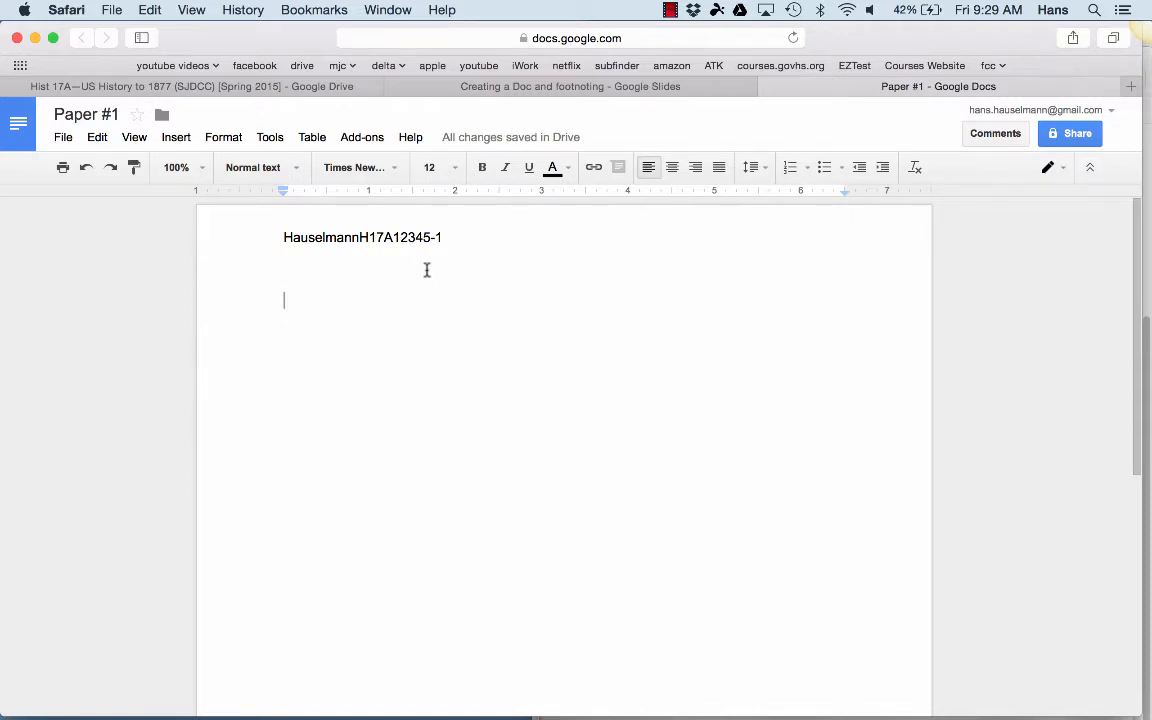
click(283, 192)
drag(283, 192, 324, 200)
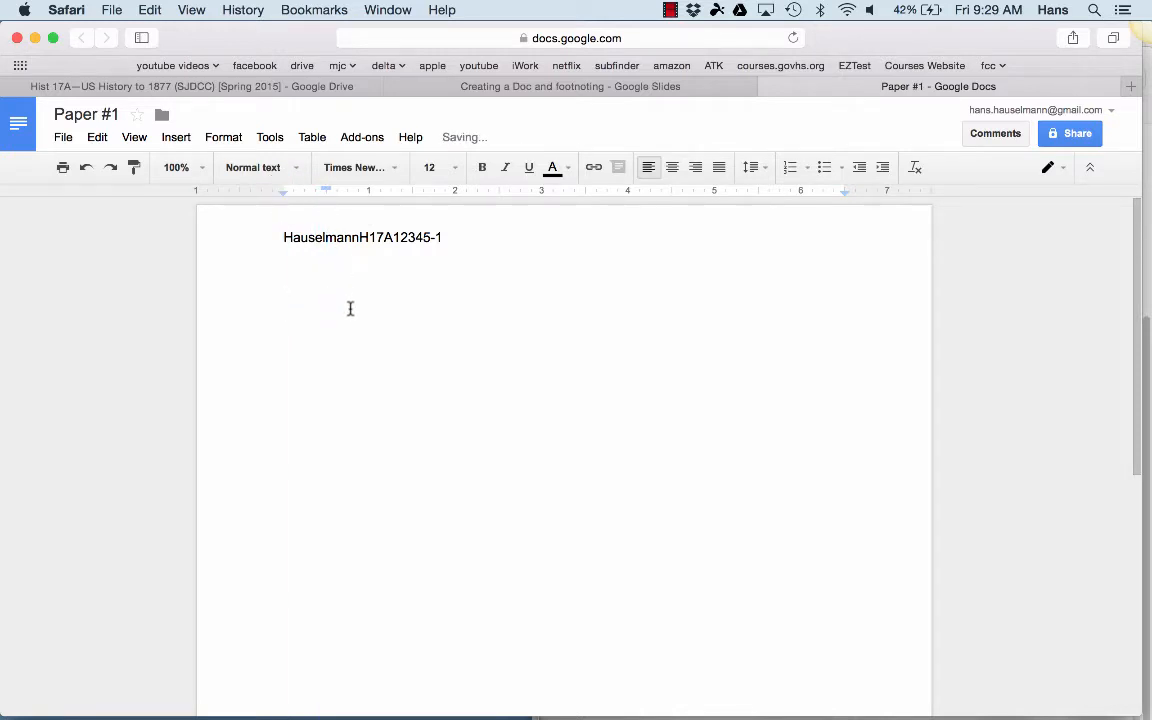
- Write the body sentence "So, when you begin to write your papers, there will be no problem with the correct formatting."
text(So, when you begin to wri)
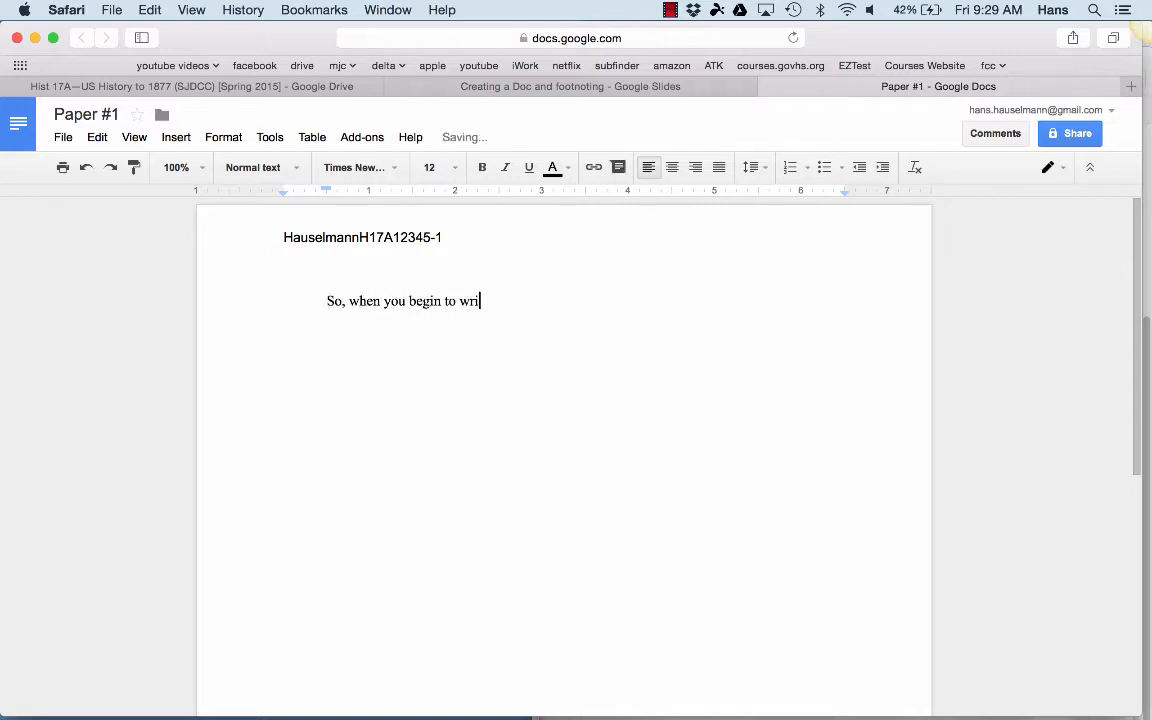
text(te your papers, ther)
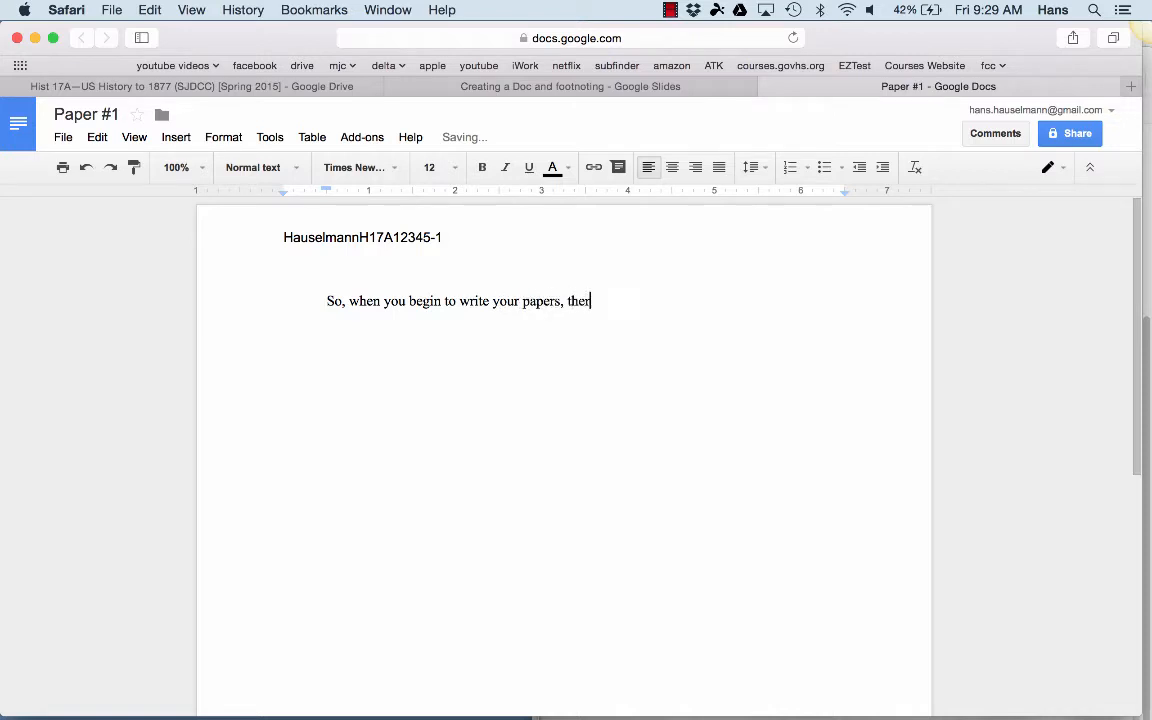
text(e will be no problem t)
key(BackSpace)
text(with the correct)
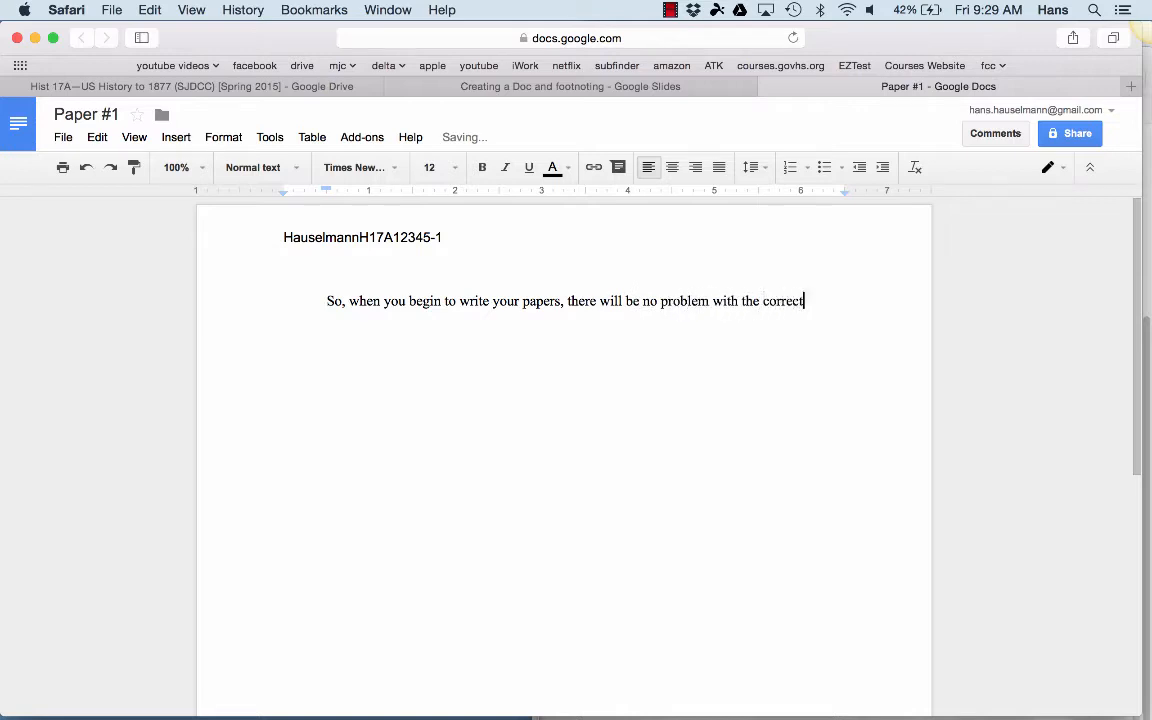
text( format)
text(ting.)
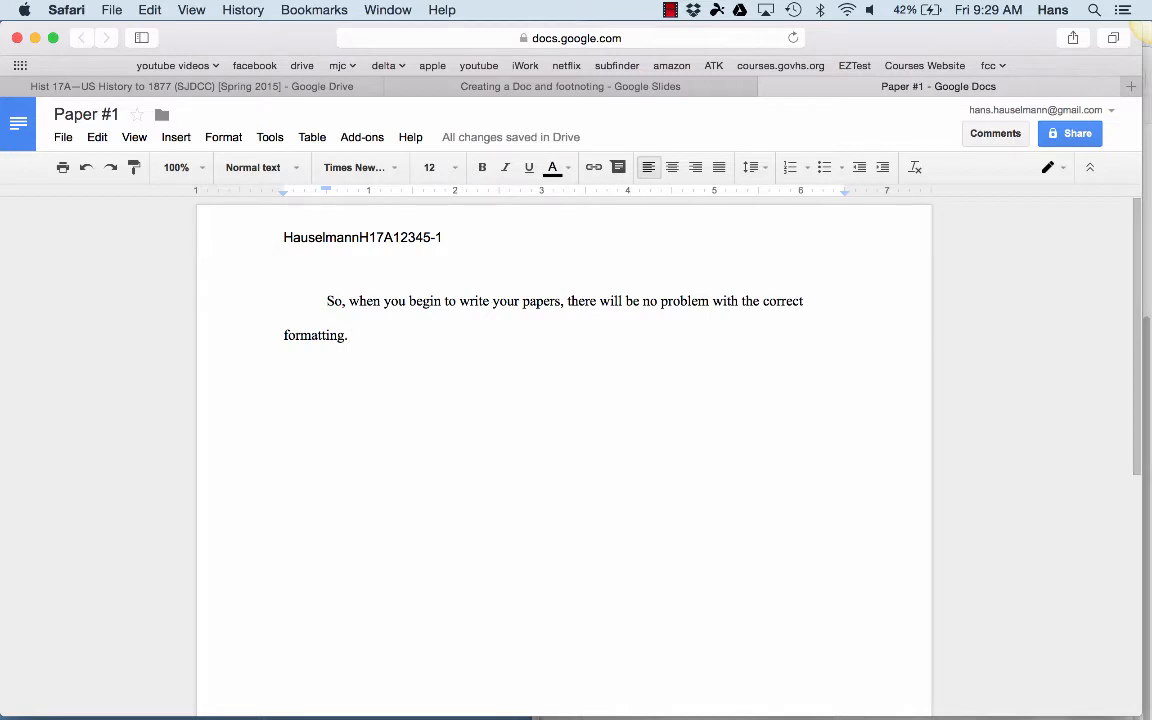
- Add the title "This is the Title of the Paper" on a new line above the body paragraph and center it
key(Return)
key(Up)
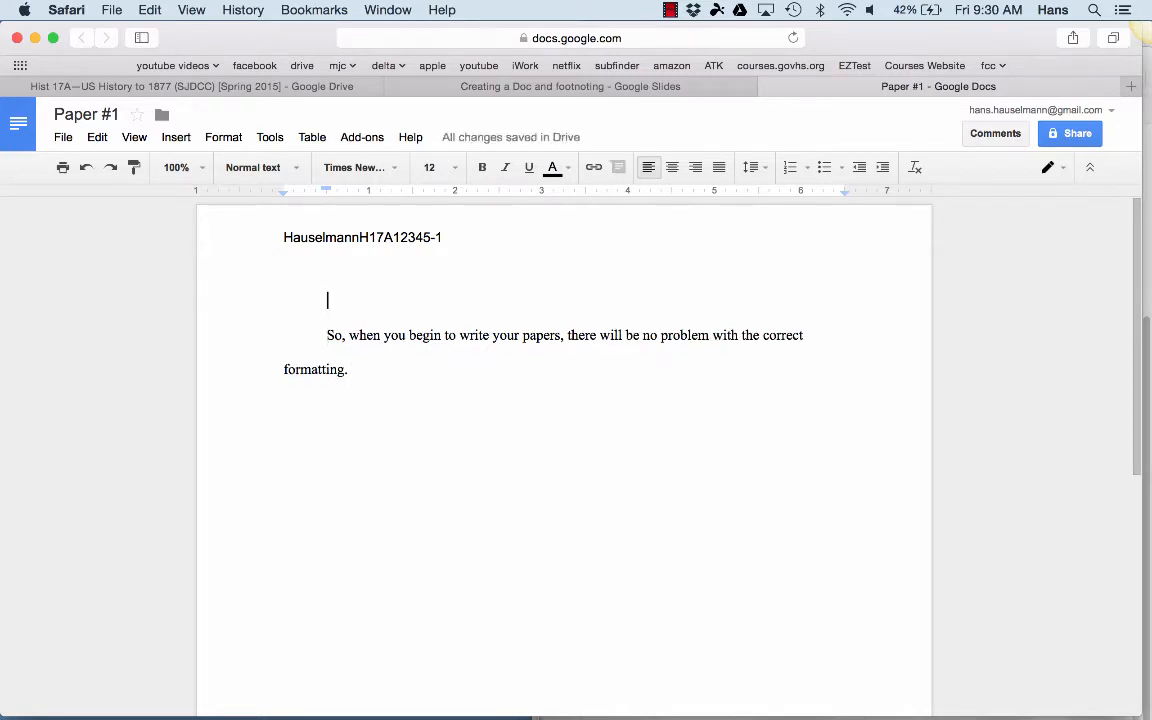
text(THis)
key(BackSpace)
key(BackSpace)
key(BackSpace)
text(his)
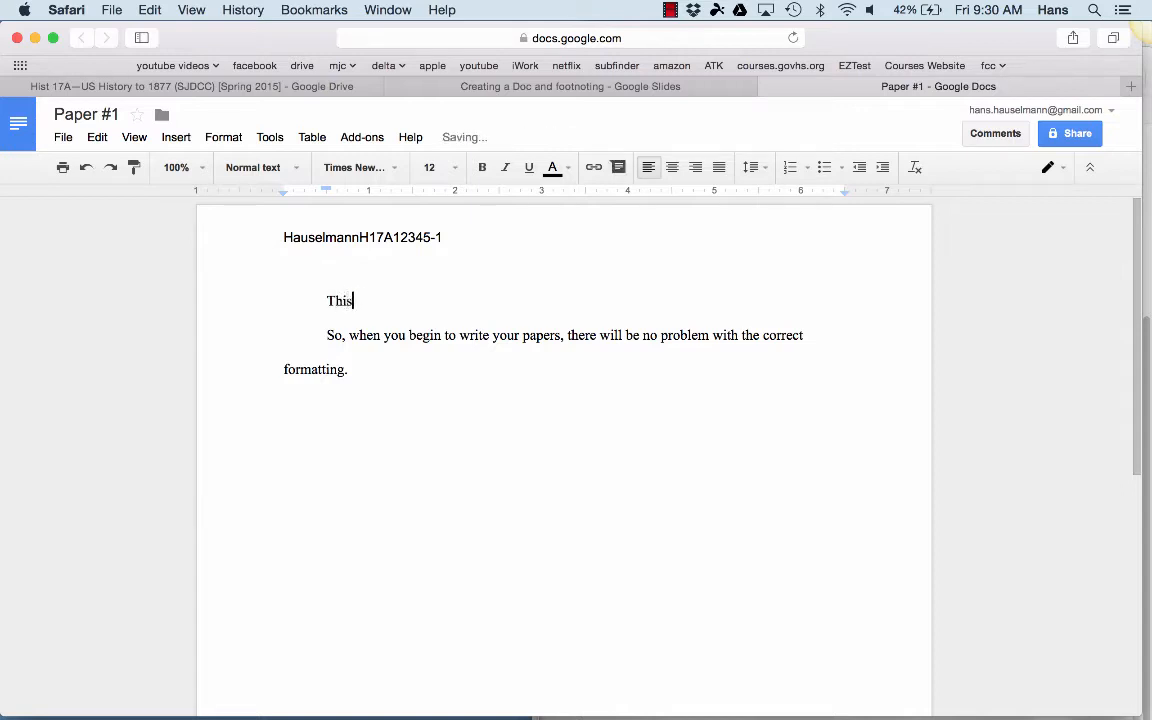
text( is the Title of the P)
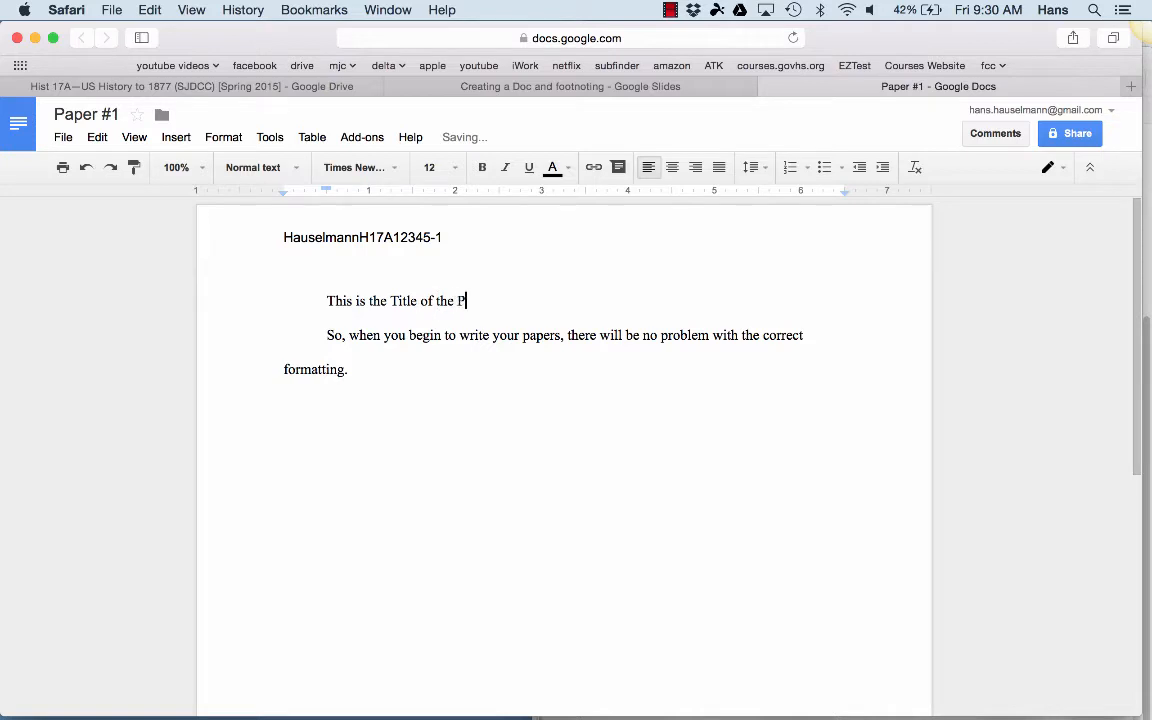
text(aper)
click(674, 170)
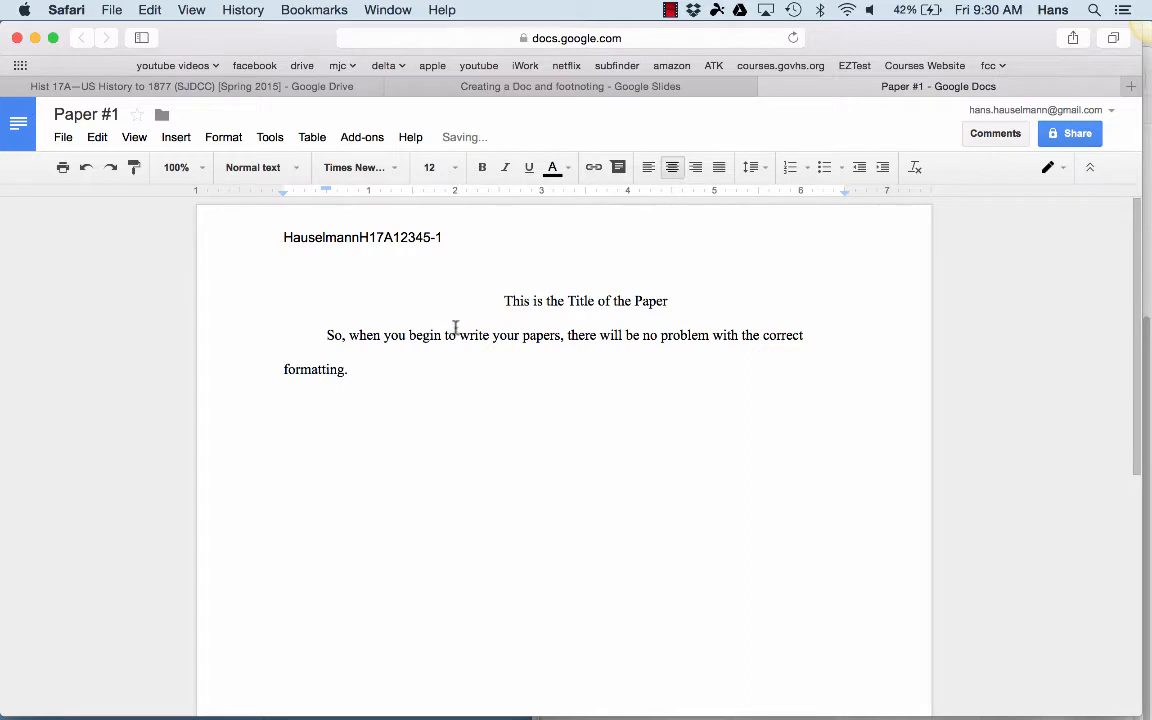
- Continue the body paragraph with "The Chicago Manual of Style", putting only the manual's title in italics
click(393, 376)
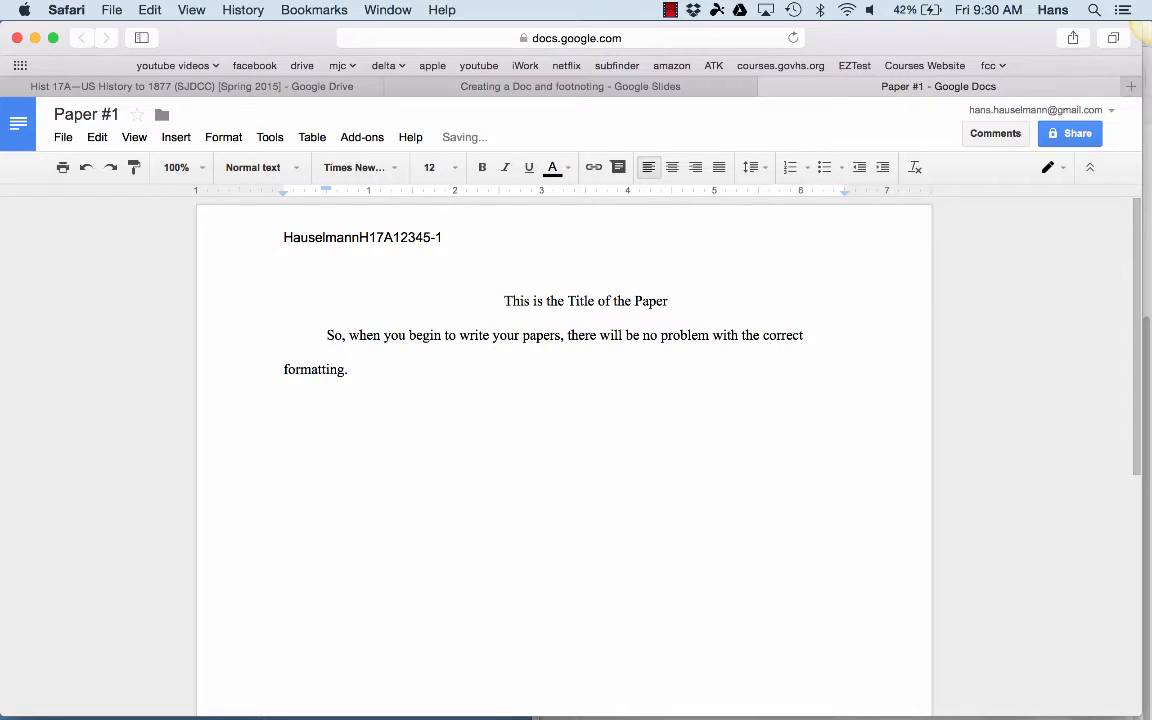
text(The)
key(super+i)
text(Chica)
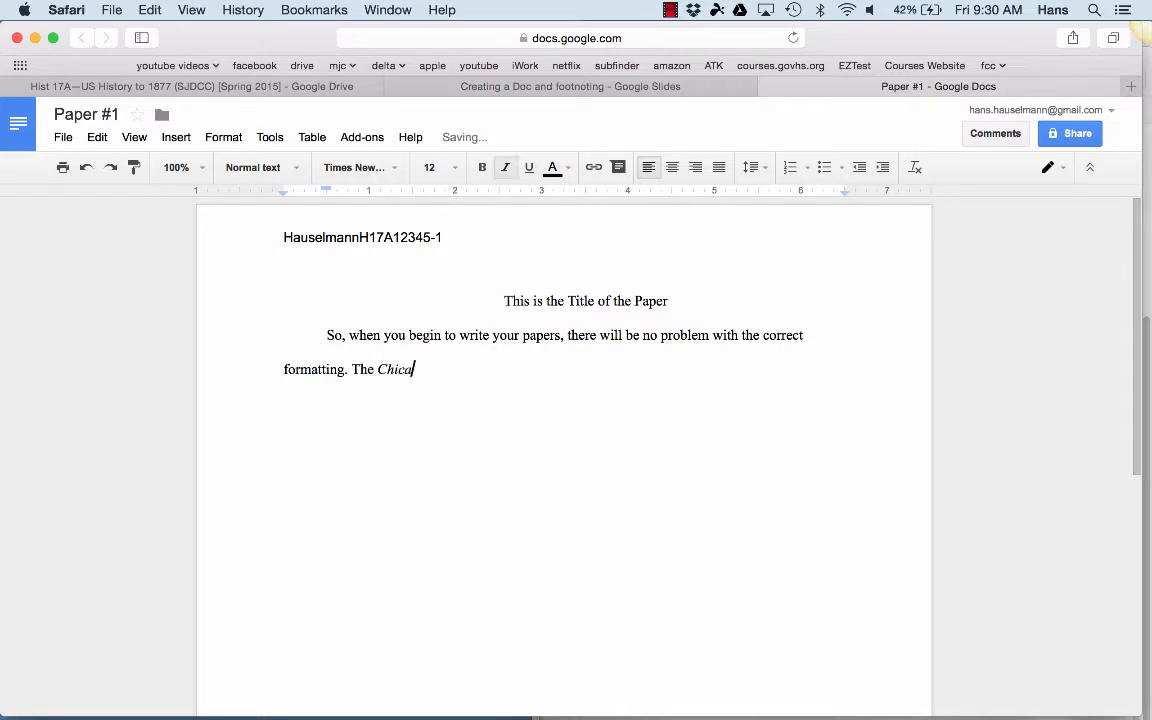
text(go Manual of Sty)
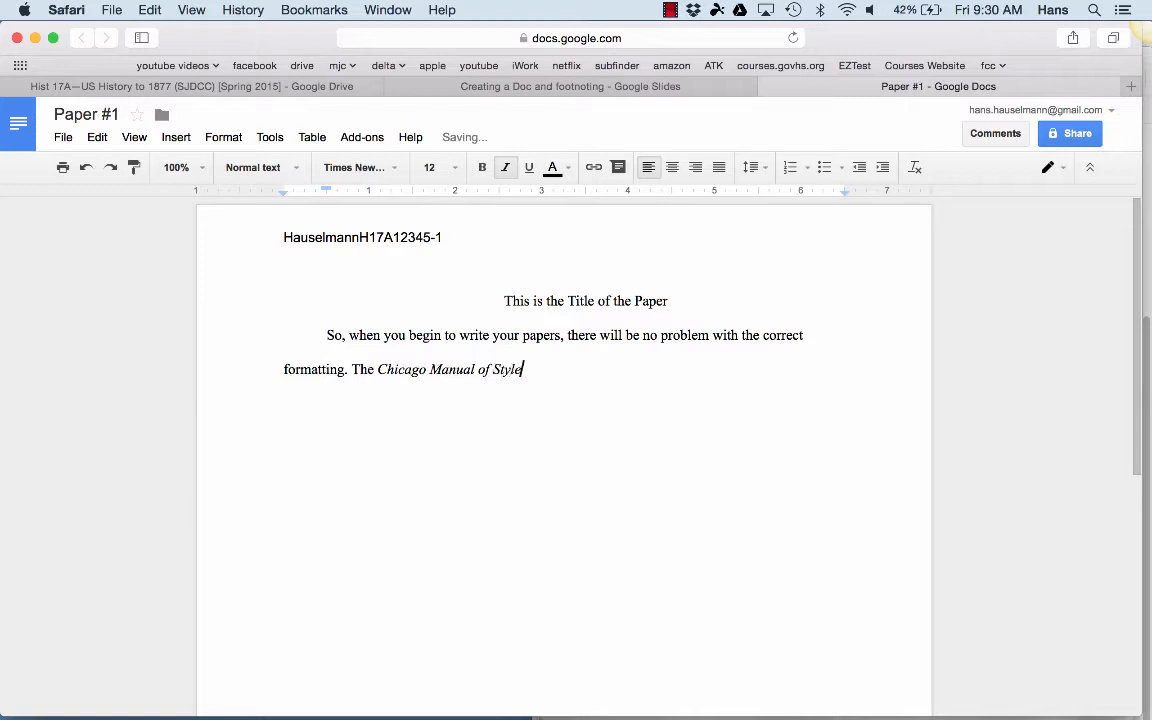
text(le)
key(super+i)
- Complete the sentence in regular type with ", is available online and I'll put a link to that at the end of this presentation."
text(, is av)
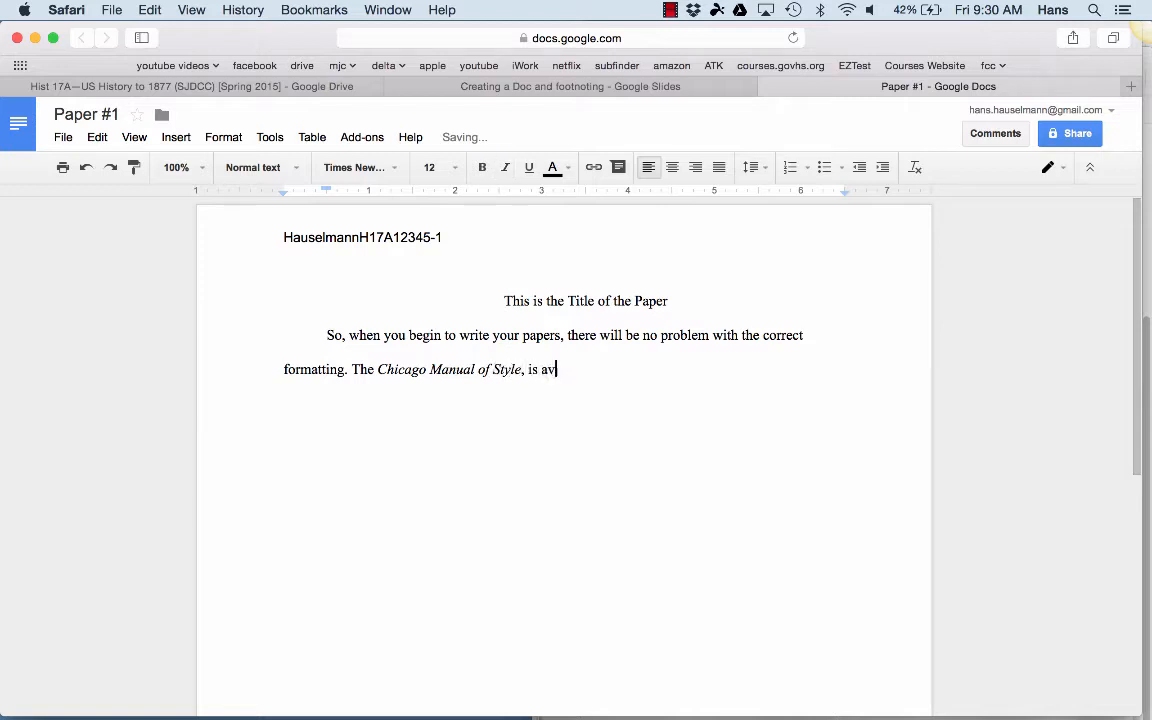
text(ailbale online)
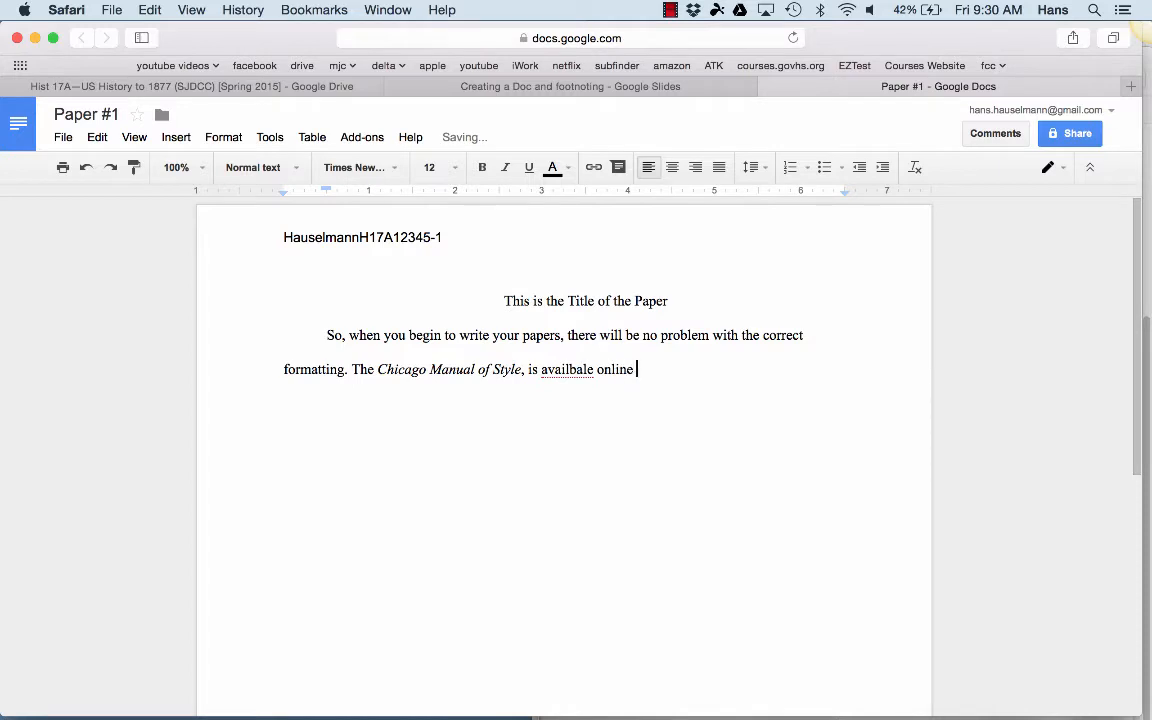
text( and I)
text('ll put a link to th)
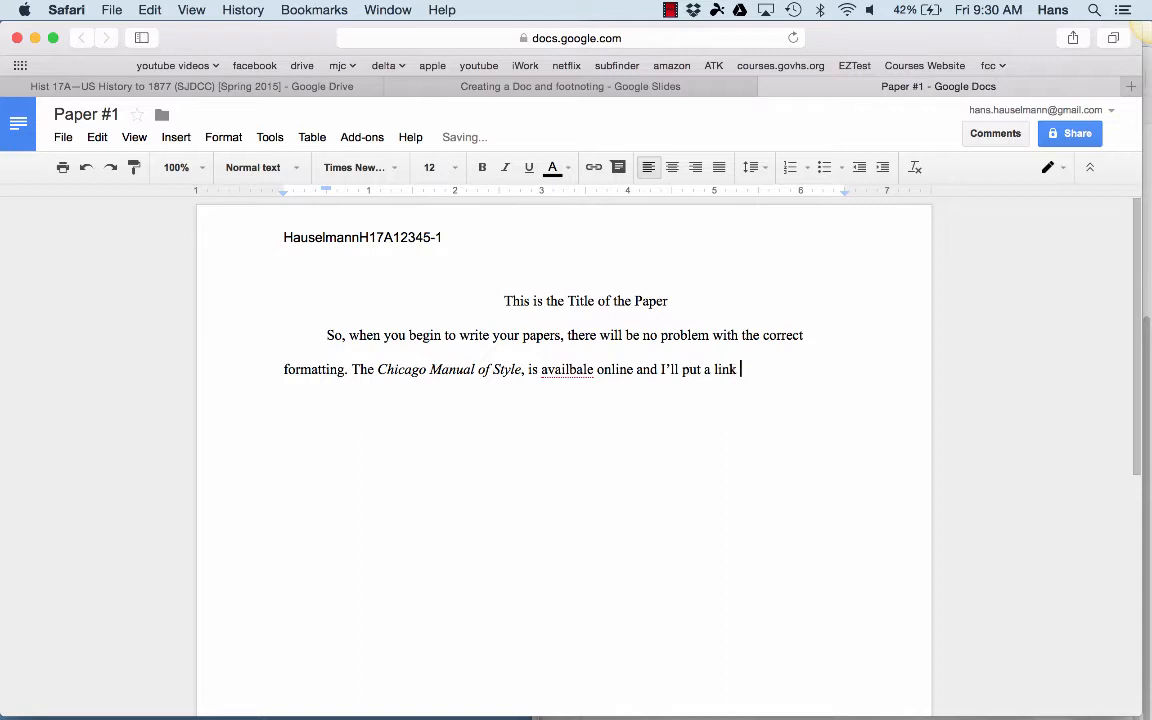
text(at )
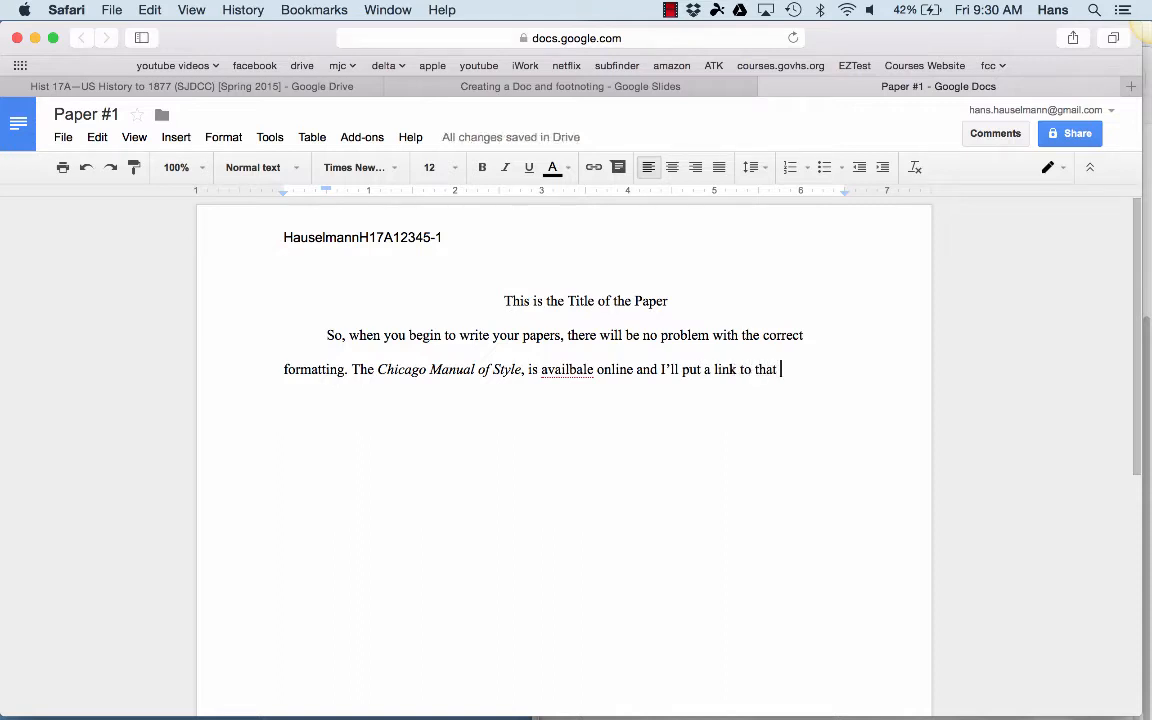
text(at the end of this prese)
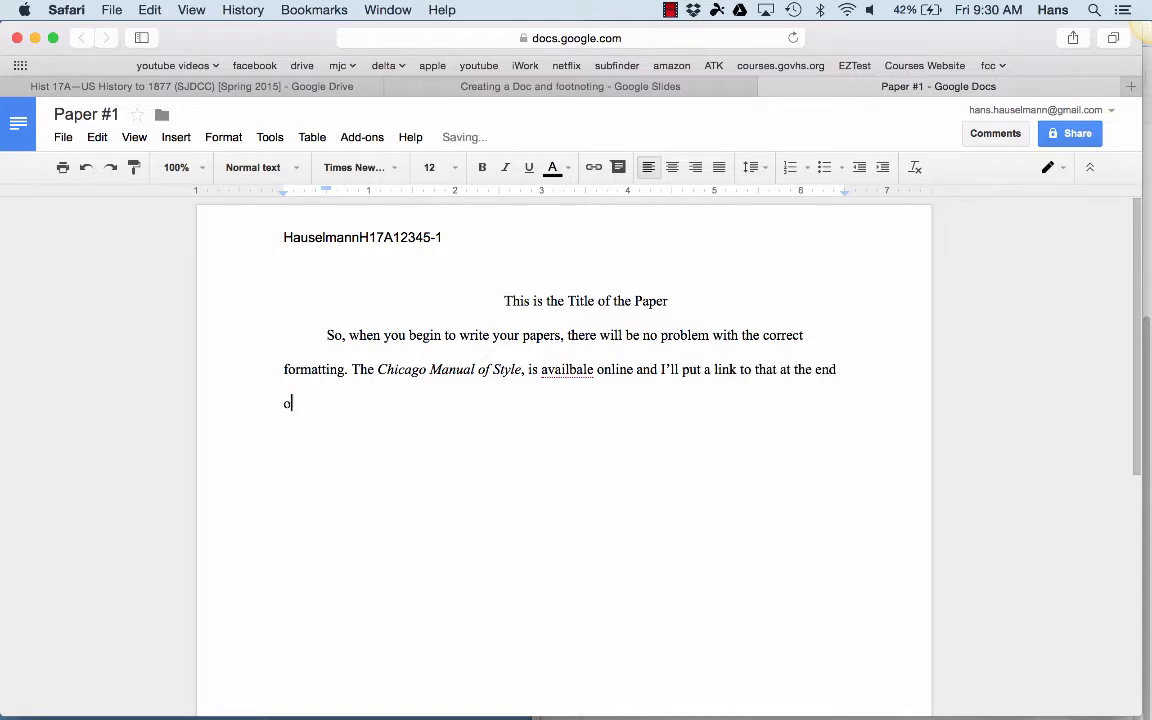
text(ntation.)
- Correct the misspelled word "available" with the suggested spelling and add "Footnoting." at the end of the paragraph
right_click(578, 370)
click(631, 288)
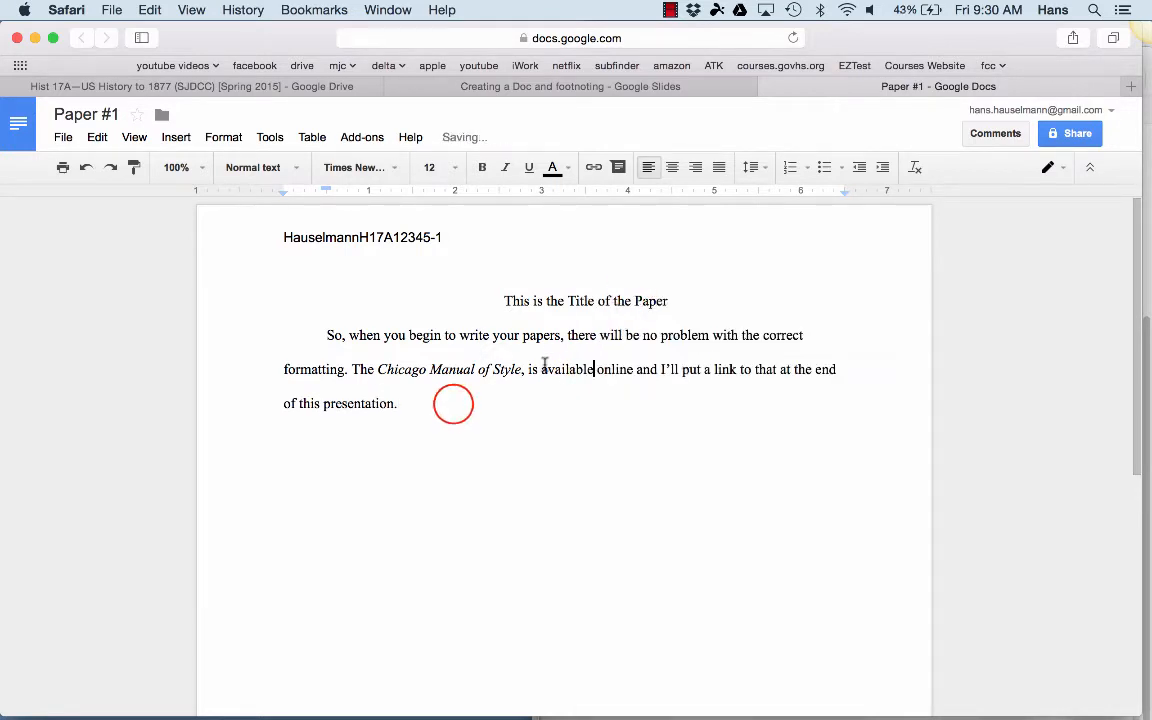
click(452, 404)
text(Footnoting.)
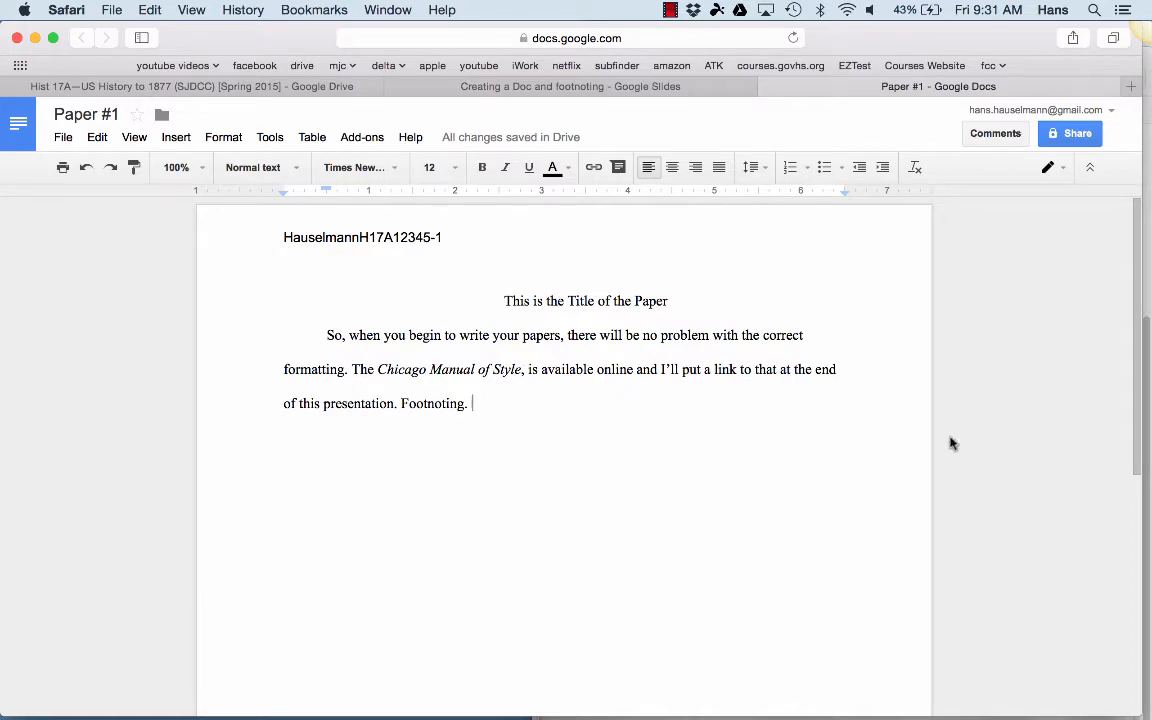
- Arrange the document beside the scanned source page by narrowing the document window and setting its zoom to 75%
key(ctrl+Up)
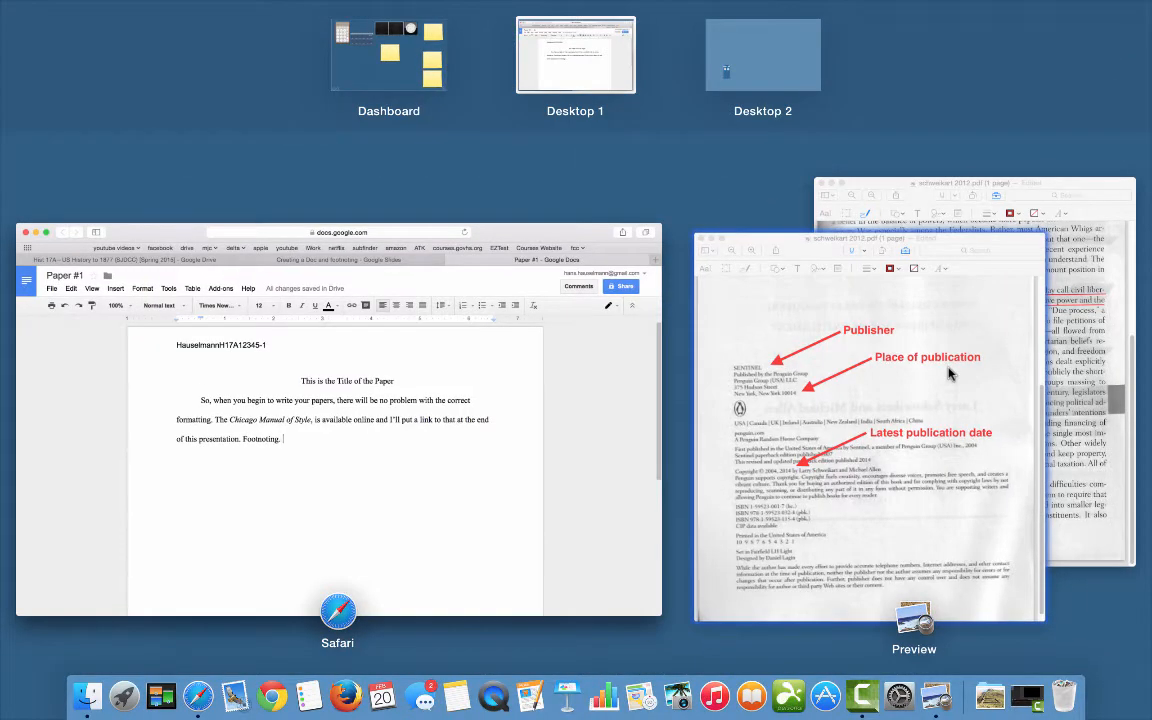
click(1072, 329)
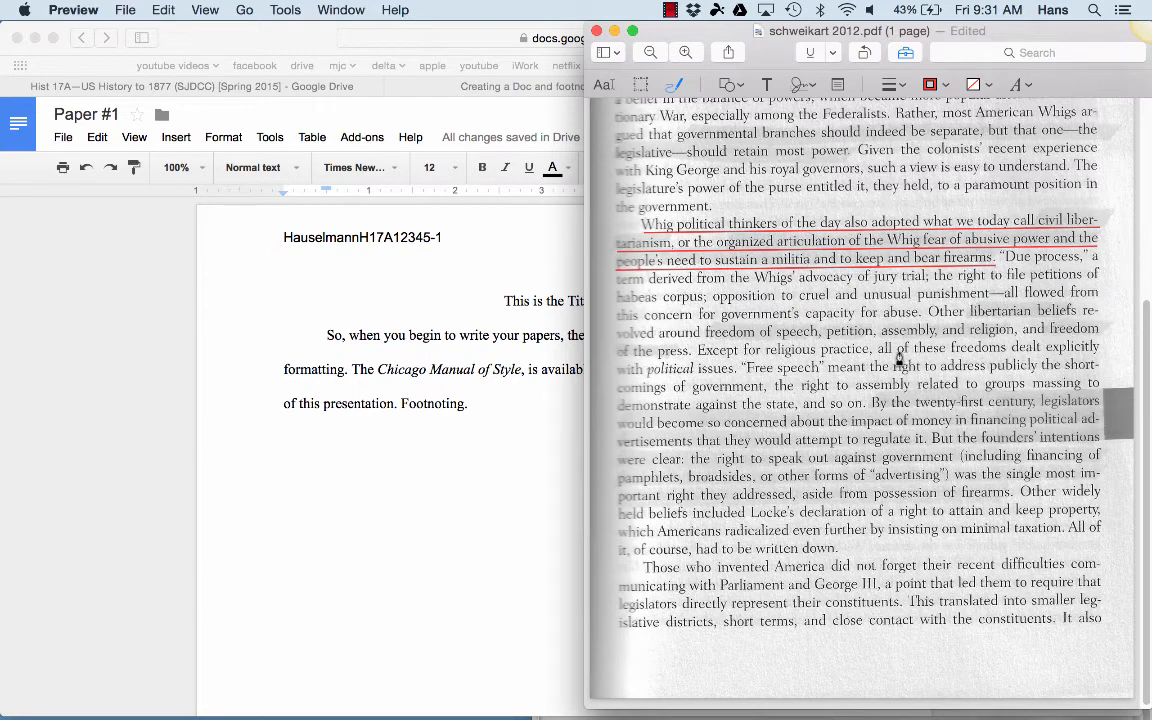
click(529, 401)
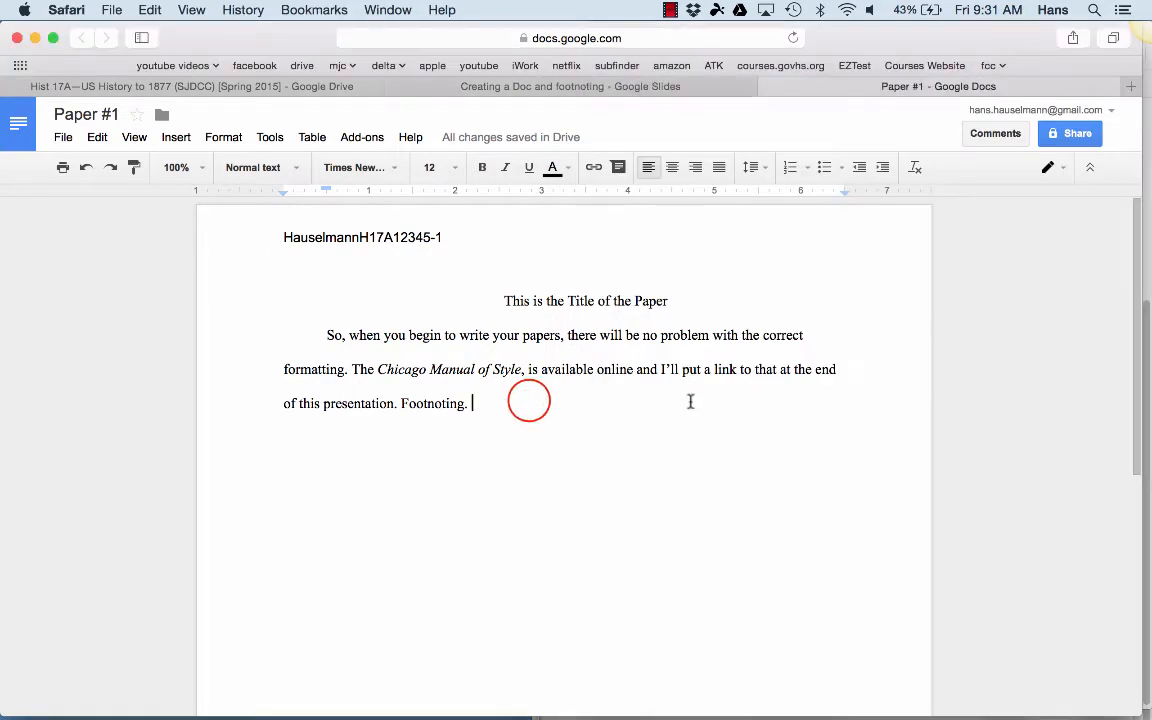
drag(1139, 424, 693, 458)
click(200, 168)
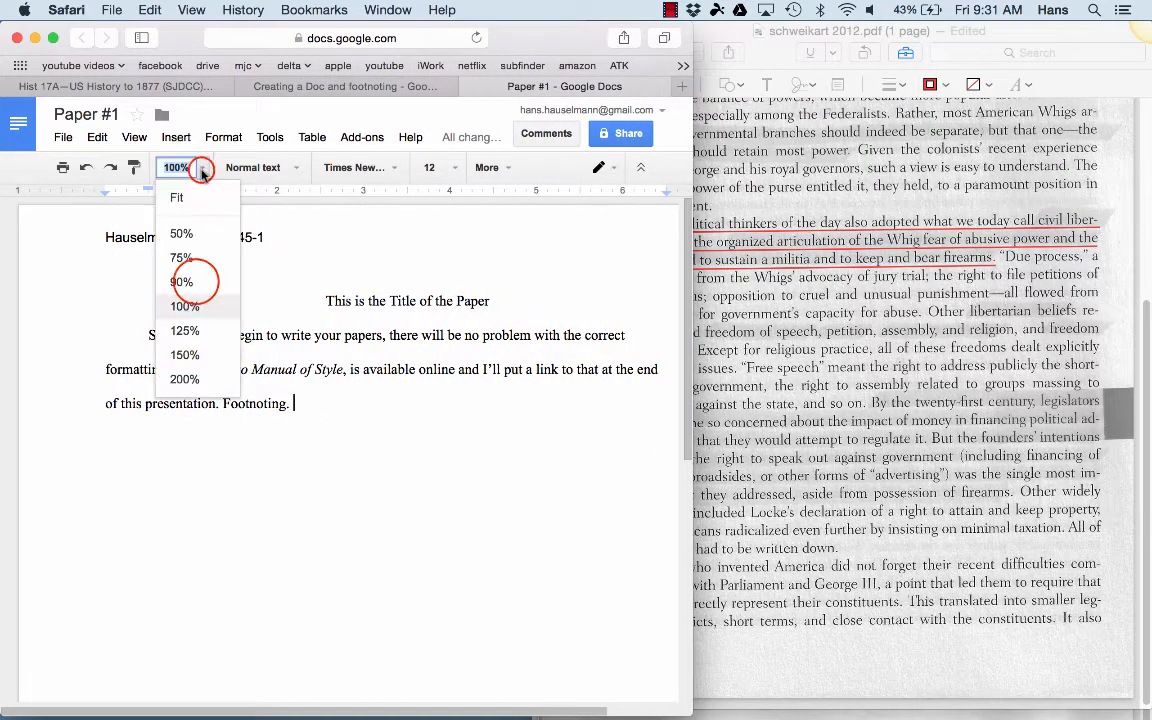
click(195, 284)
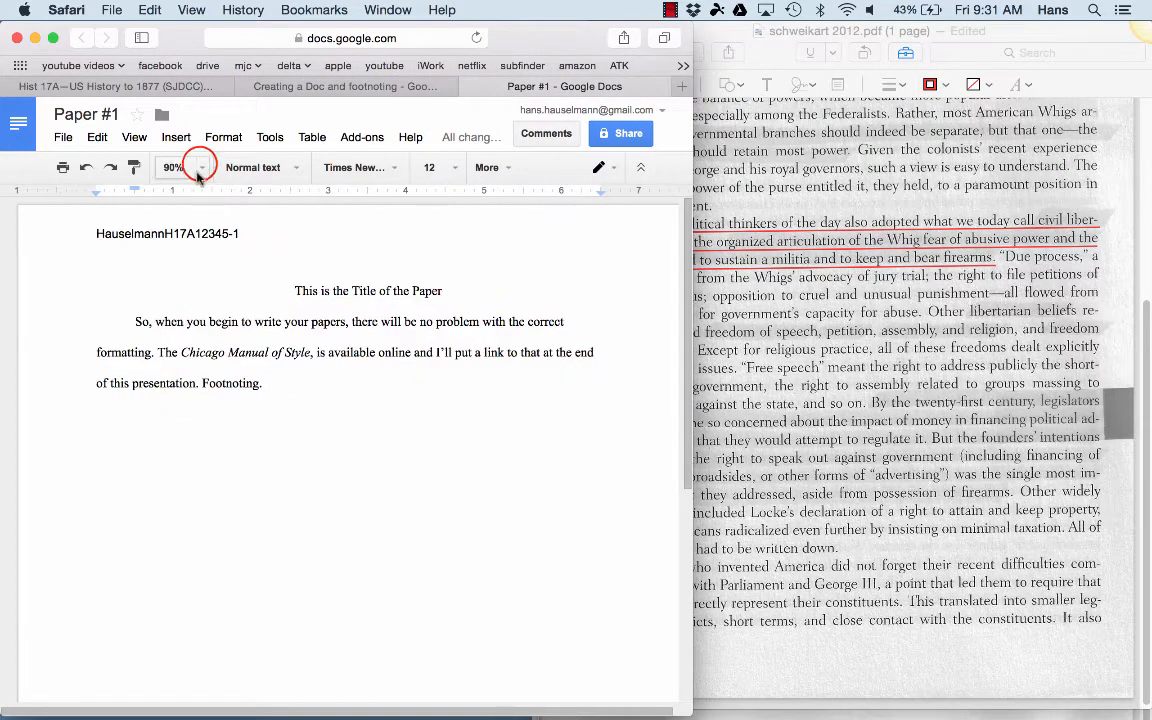
click(196, 167)
click(199, 254)
drag(690, 378, 594, 376)
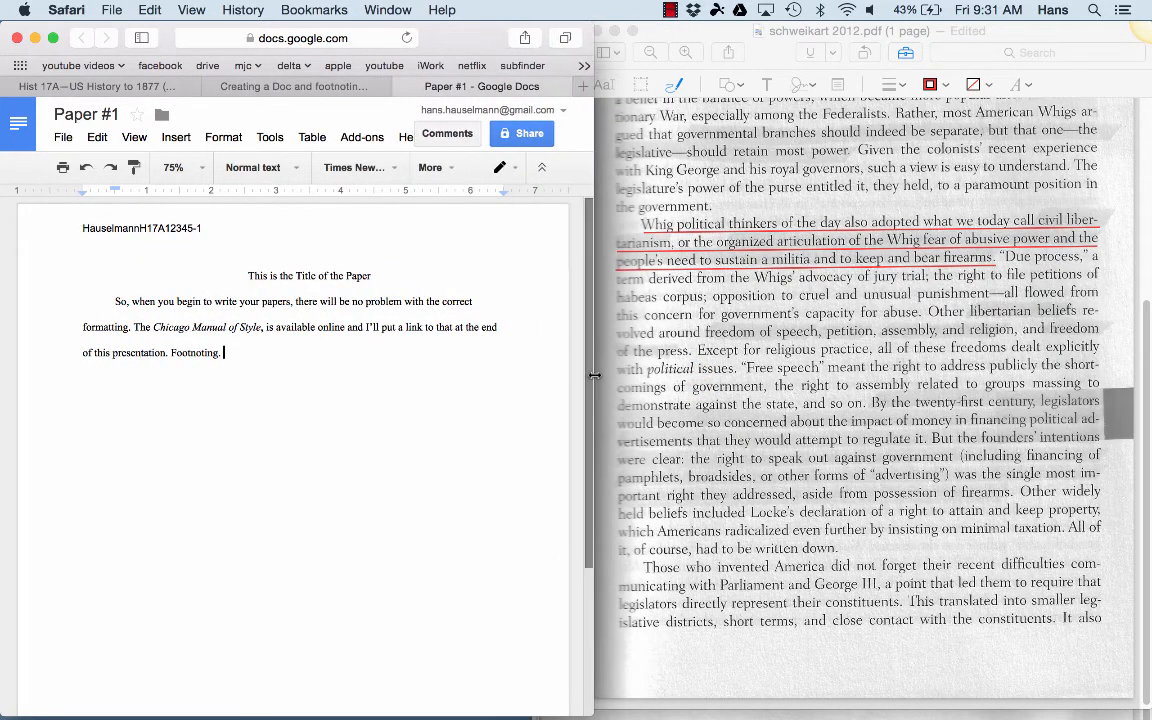
- Add the sentence "In his work, Schweikart makes many assumptions regarding the political views of the Founding Fathers" at the paragraph's end
click(279, 369)
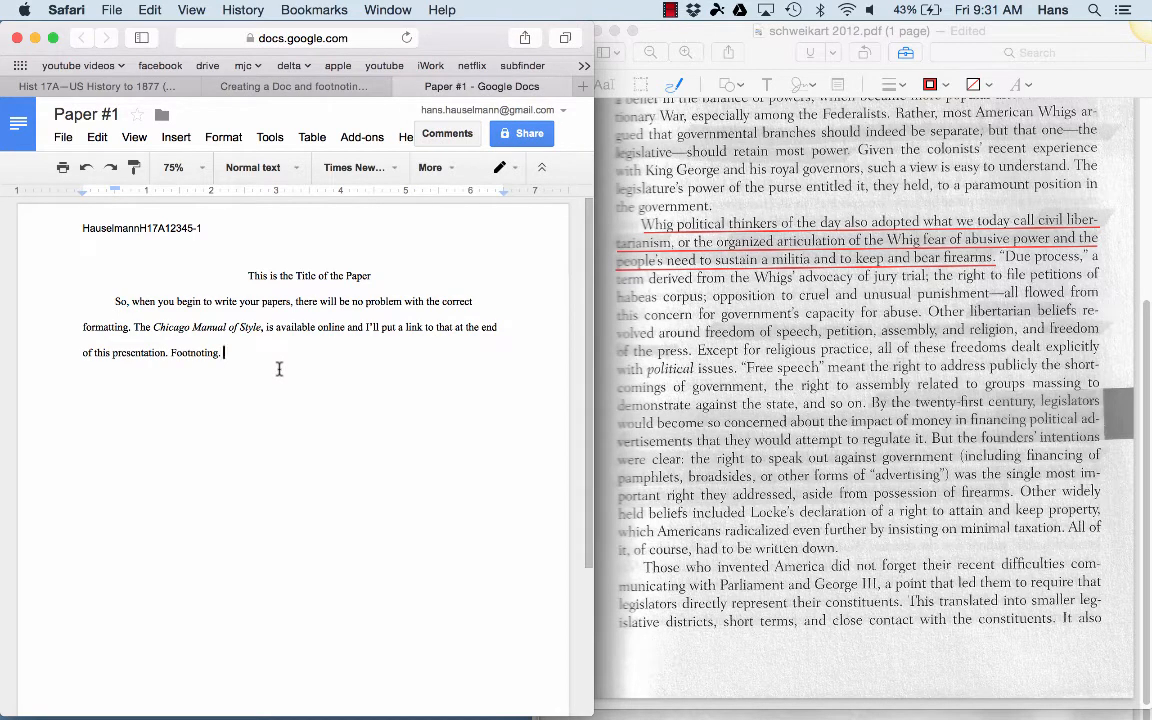
text(In his work, Scw)
key(BackSpace)
text(hweiks)
key(BackSpace)
text(acrt)
key(BackSpace)
key(BackSpace)
key(BackSpace)
key(BackSpace)
text(eickart makes many as)
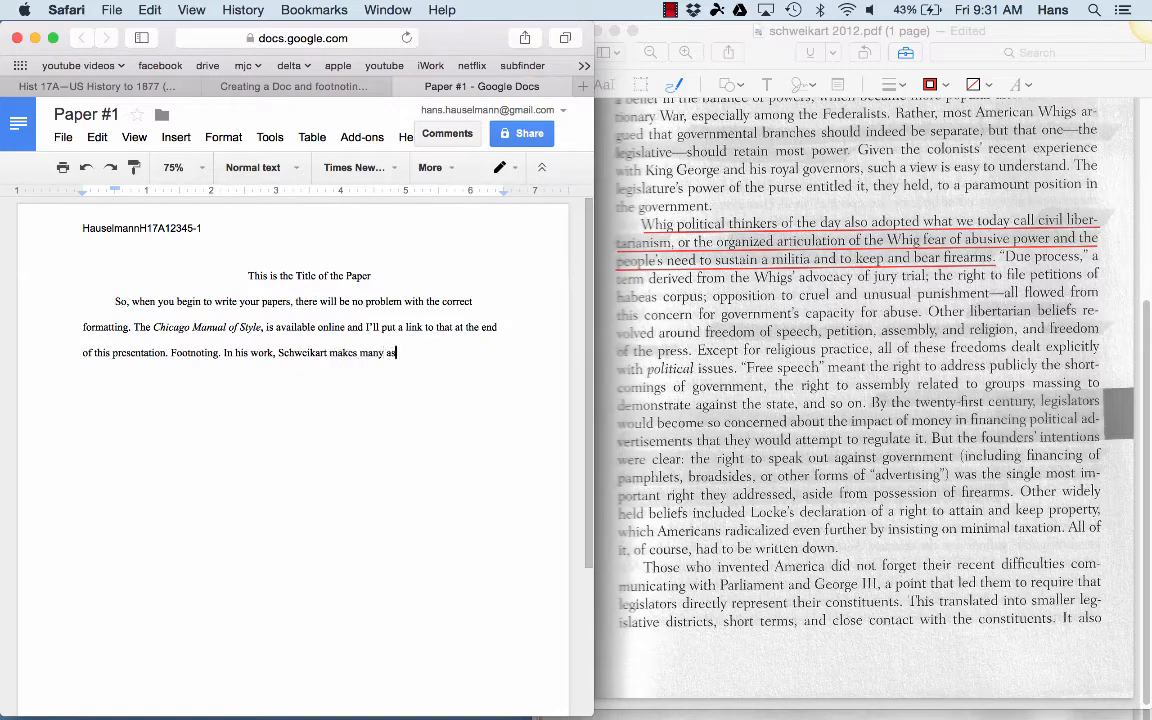
text(sumptions regarding the )
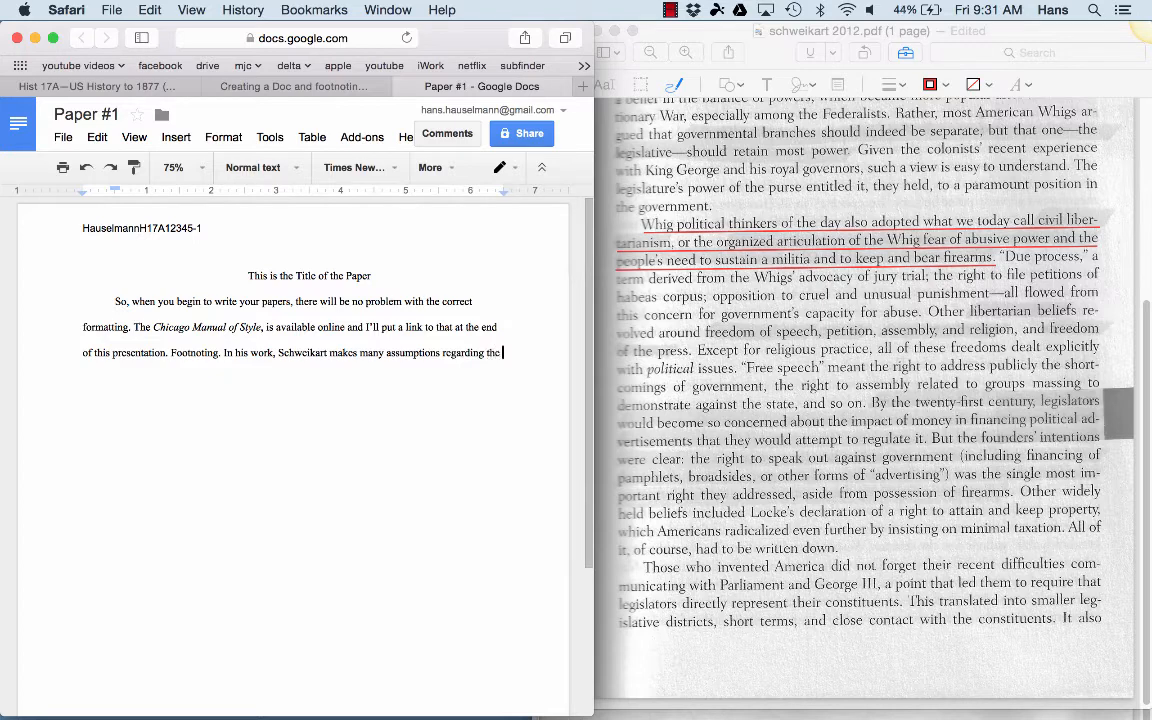
text(political views of the Founding Fathers)
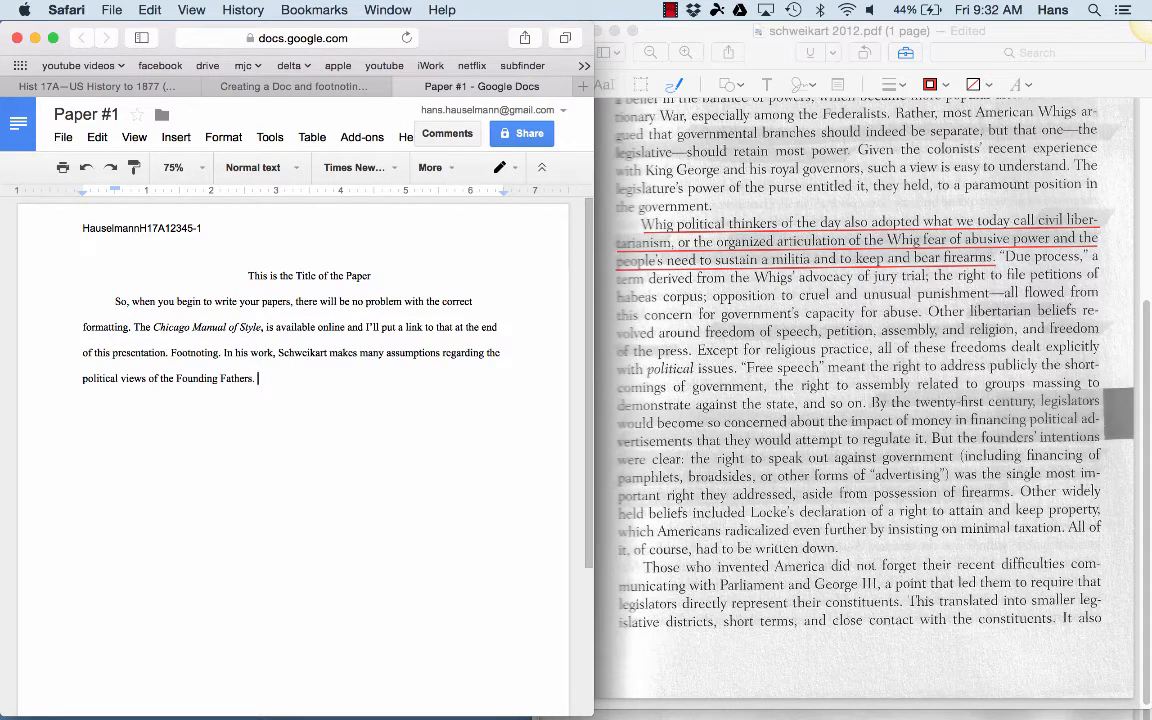
- Add "For example, Schweikart states that early political thinkers adopted civil libertarianism." and correct the misspelled word "civil"
text(. For example.)
text( Schweikart states that )
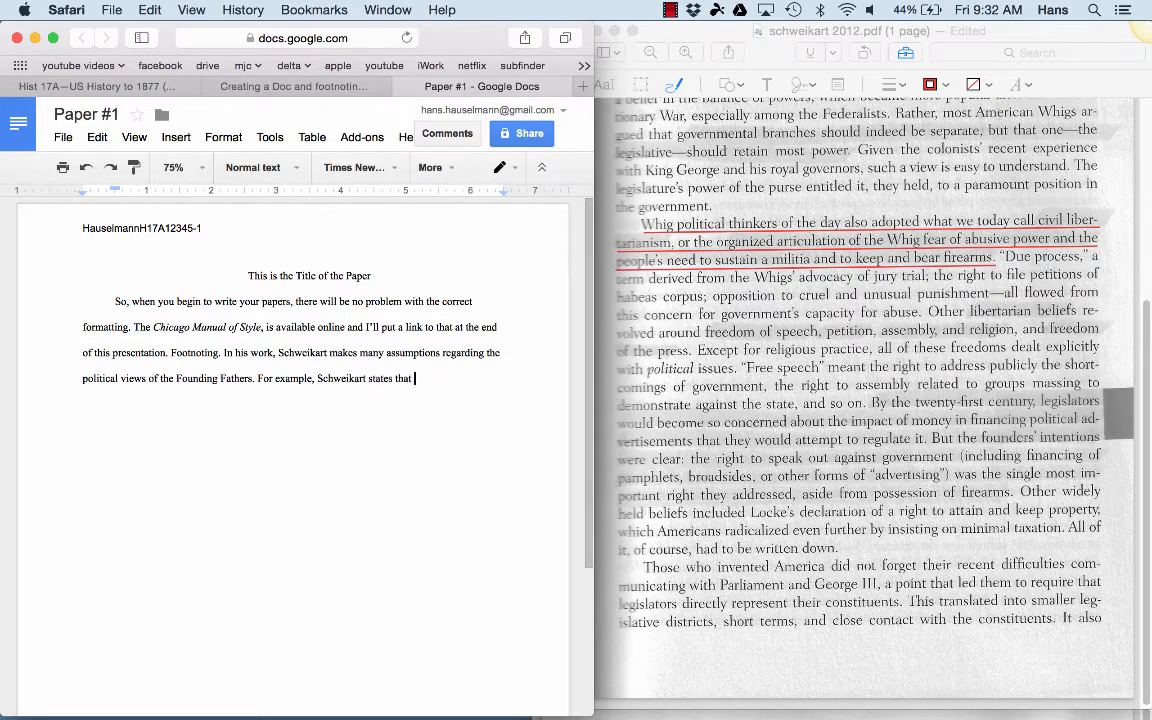
text(early)
text( political)
text( thinkers)
text( adopted)
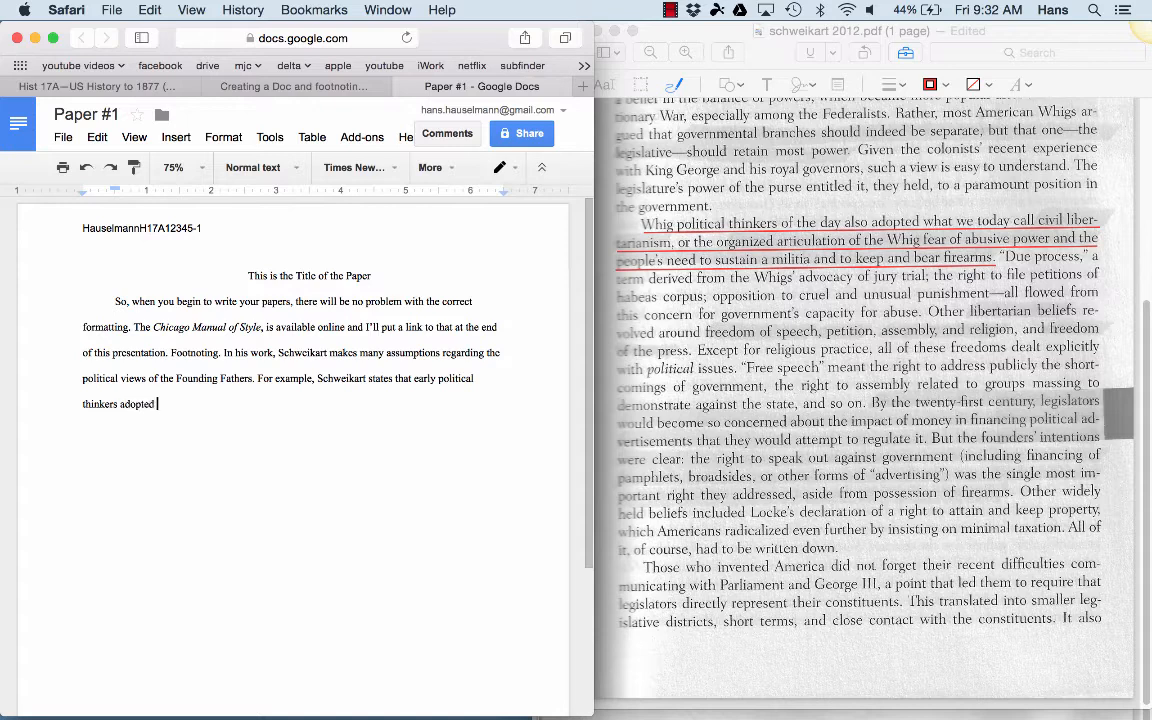
text( ciliv libertarianism.)
right_click(165, 404)
click(236, 288)
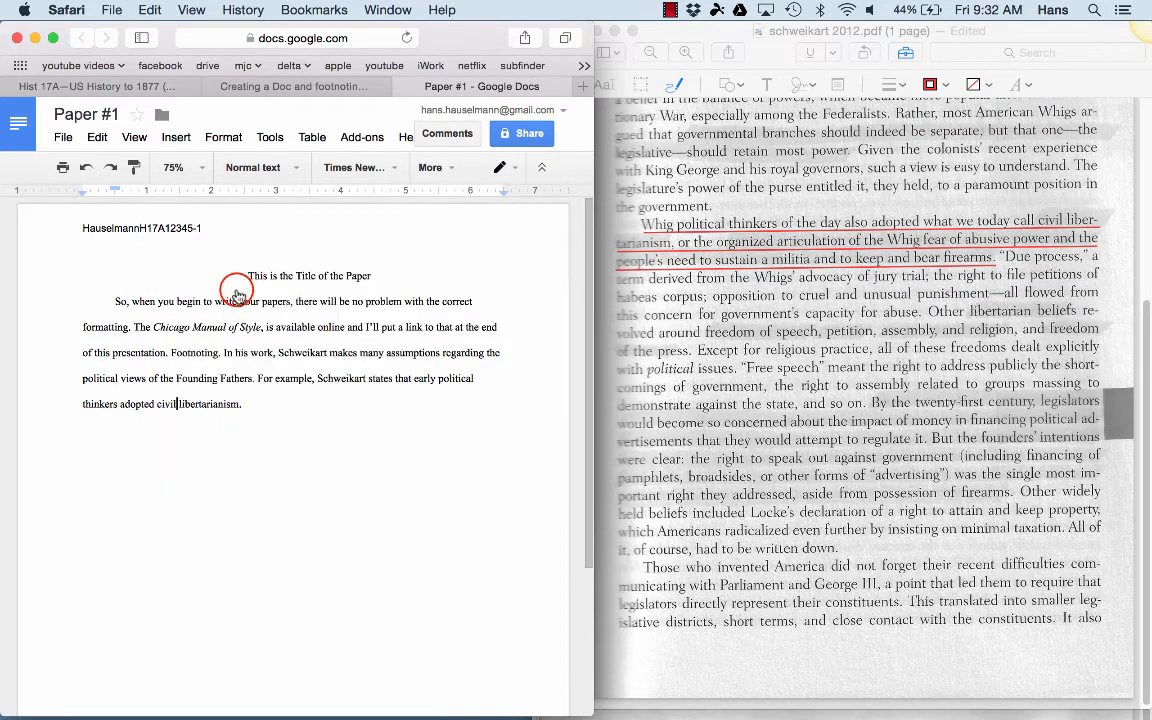
- Remove the trailing space after "libertarianism." and insert a footnote directly after the period
click(259, 402)
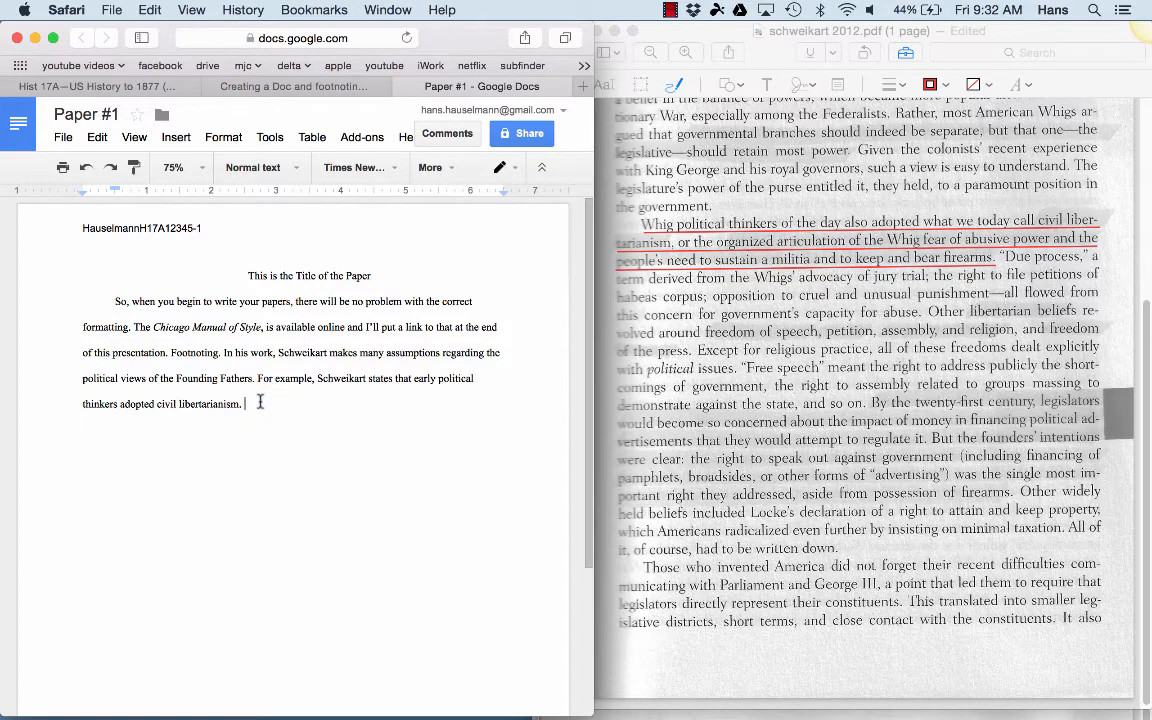
key(BackSpace)
click(178, 139)
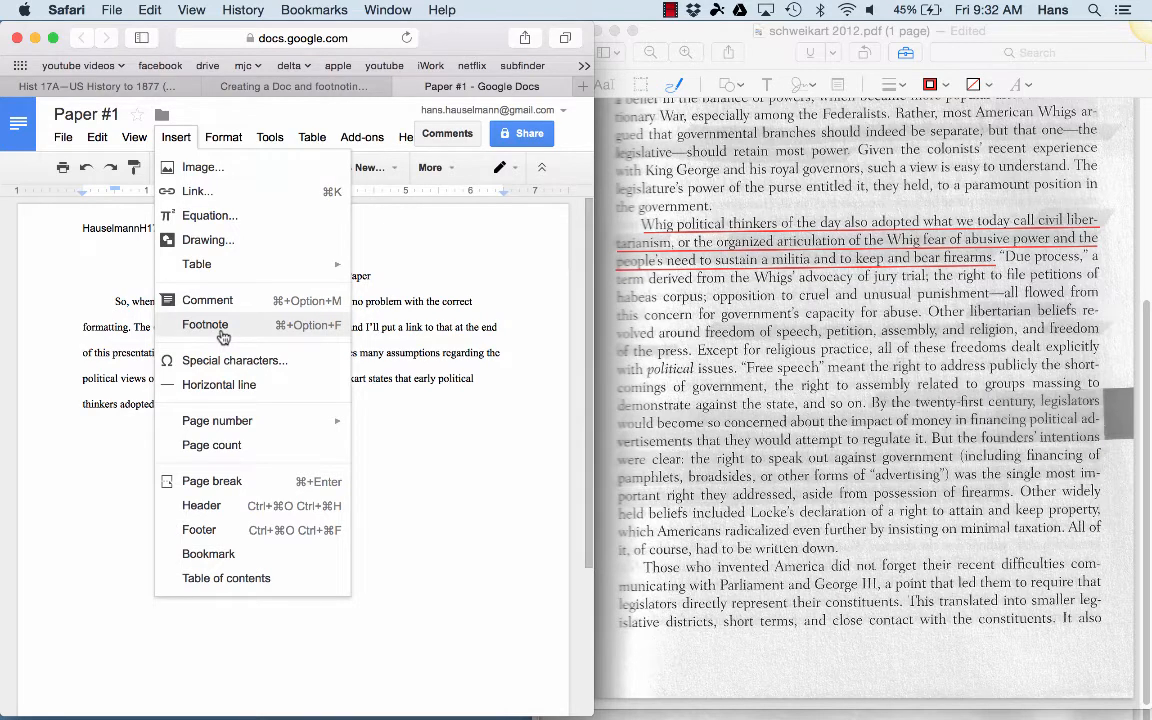
click(222, 330)
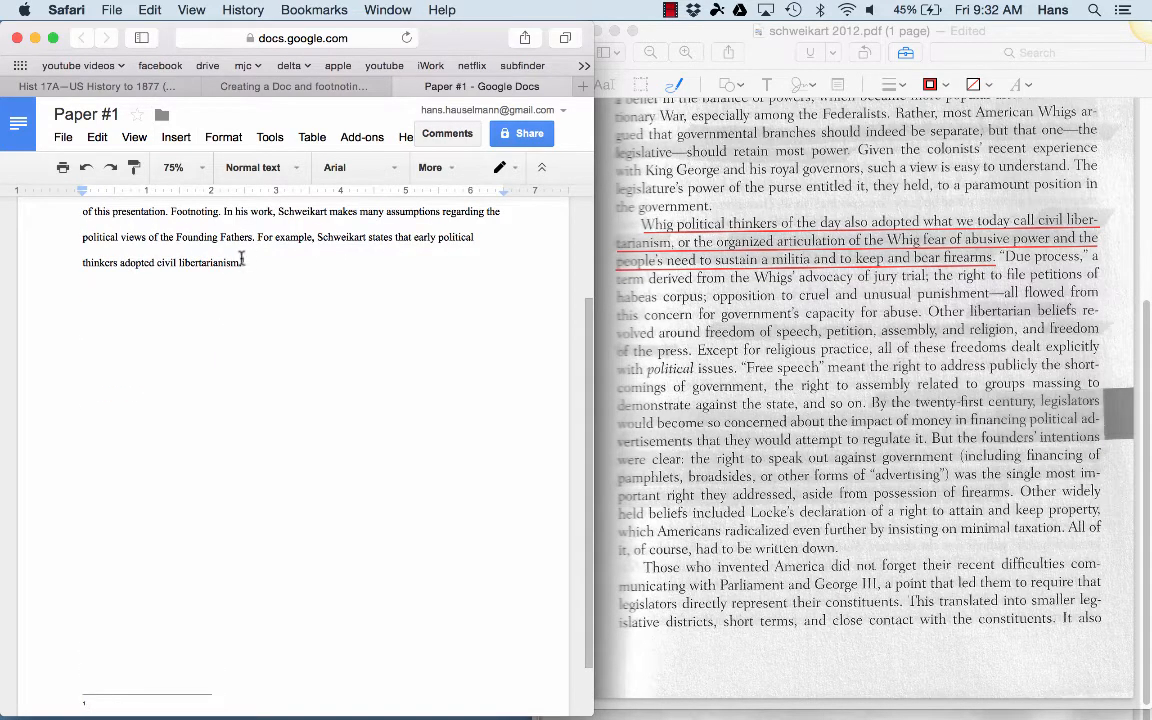
- Examine the underlined source passage and the book's copyright page for the publisher, place of publication and latest publication date
scroll(238, 355, down, 2)
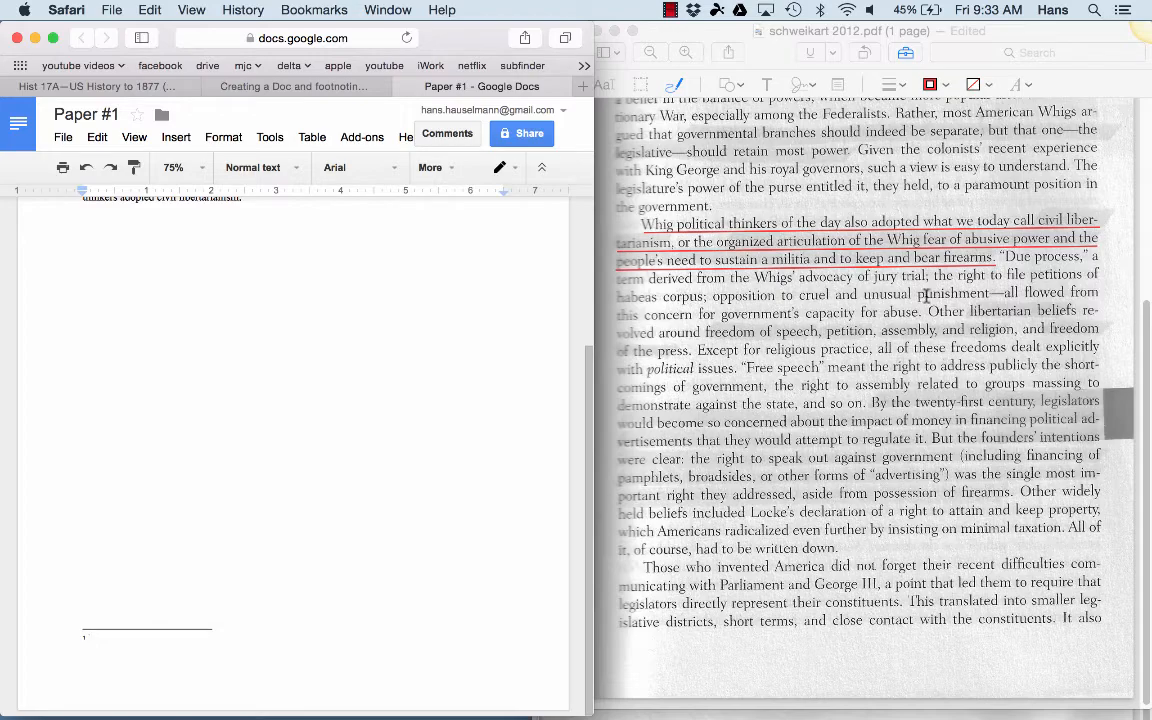
scroll(926, 295, up, 10)
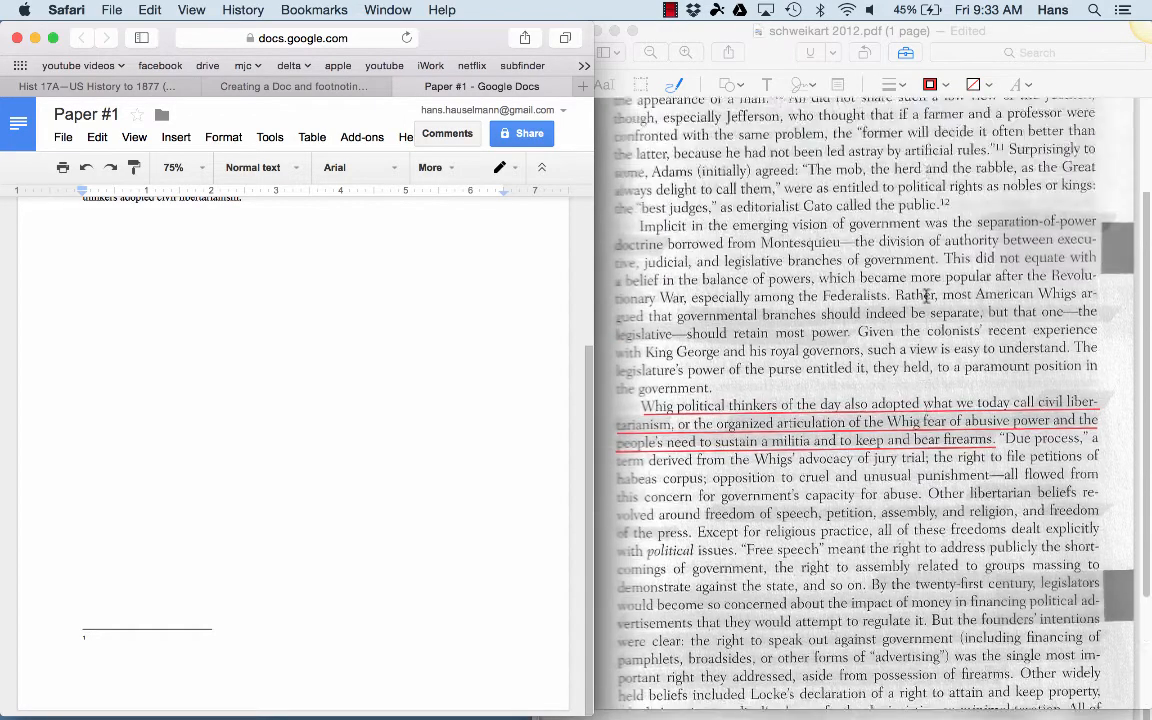
scroll(926, 293, down, 8)
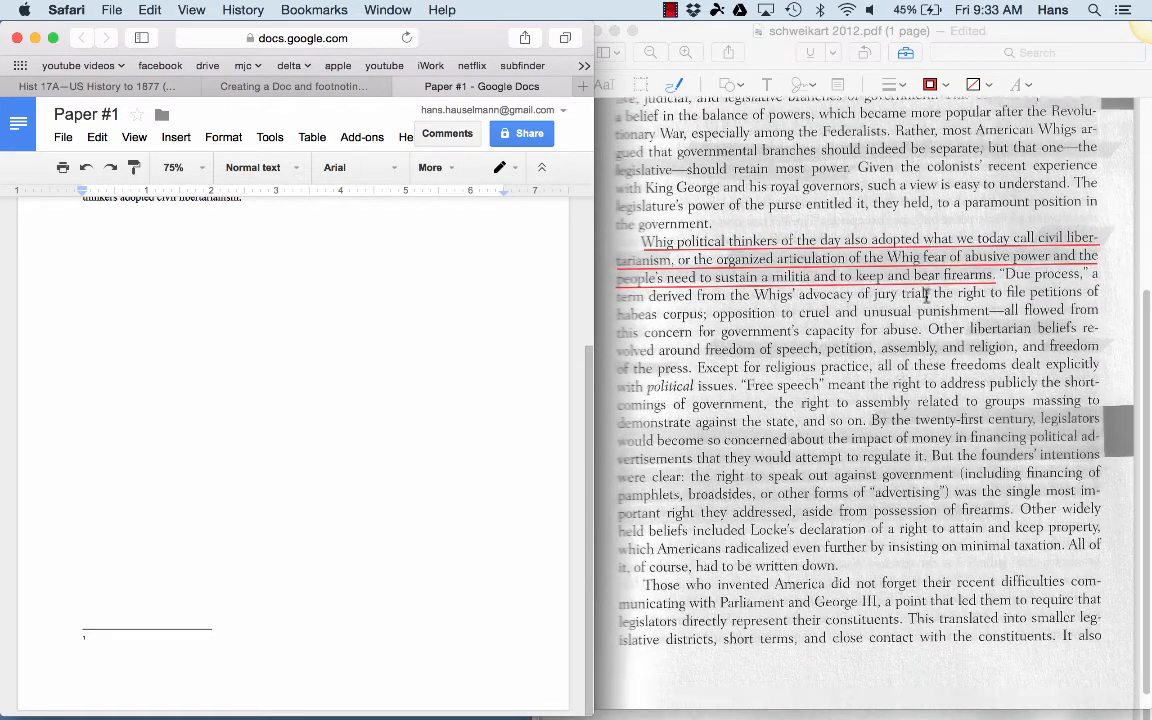
scroll(926, 296, up, 5)
scroll(876, 340, down, 5)
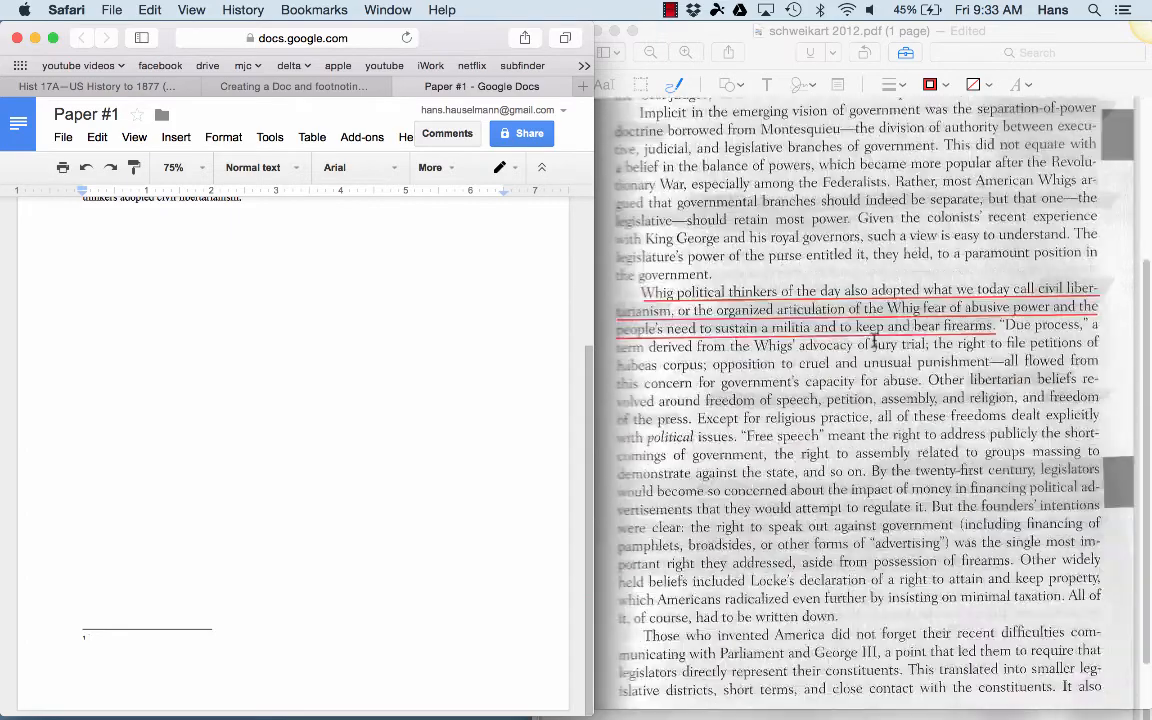
key(ctrl+Up)
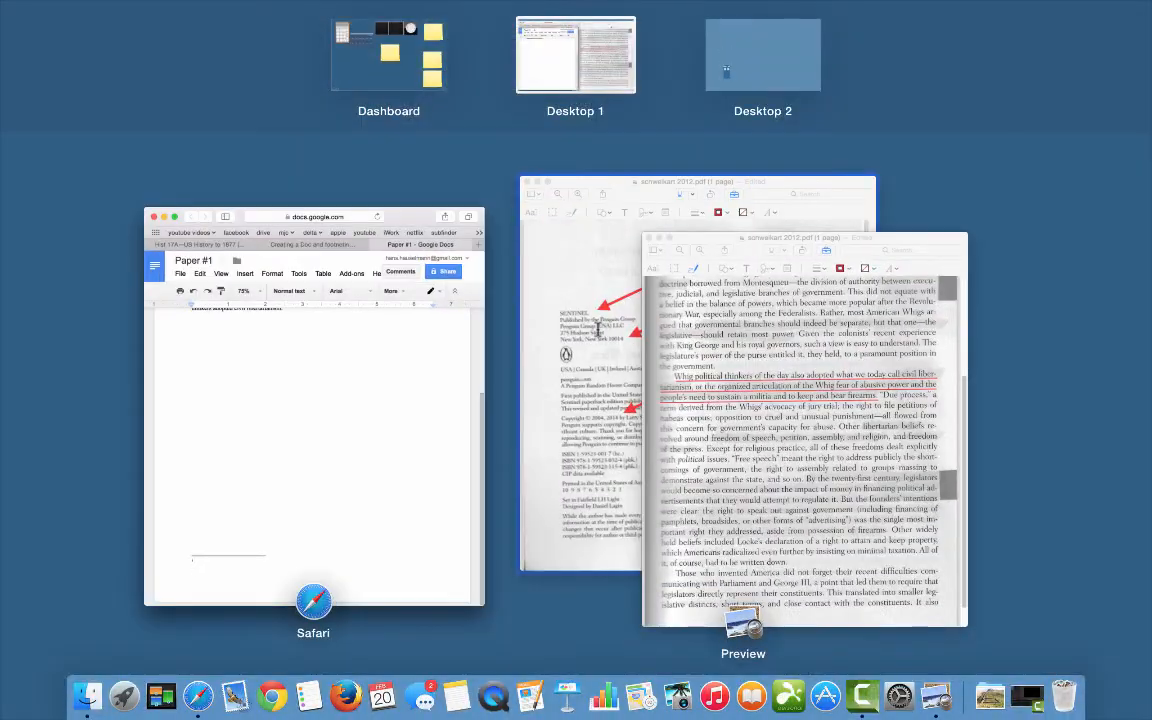
click(541, 298)
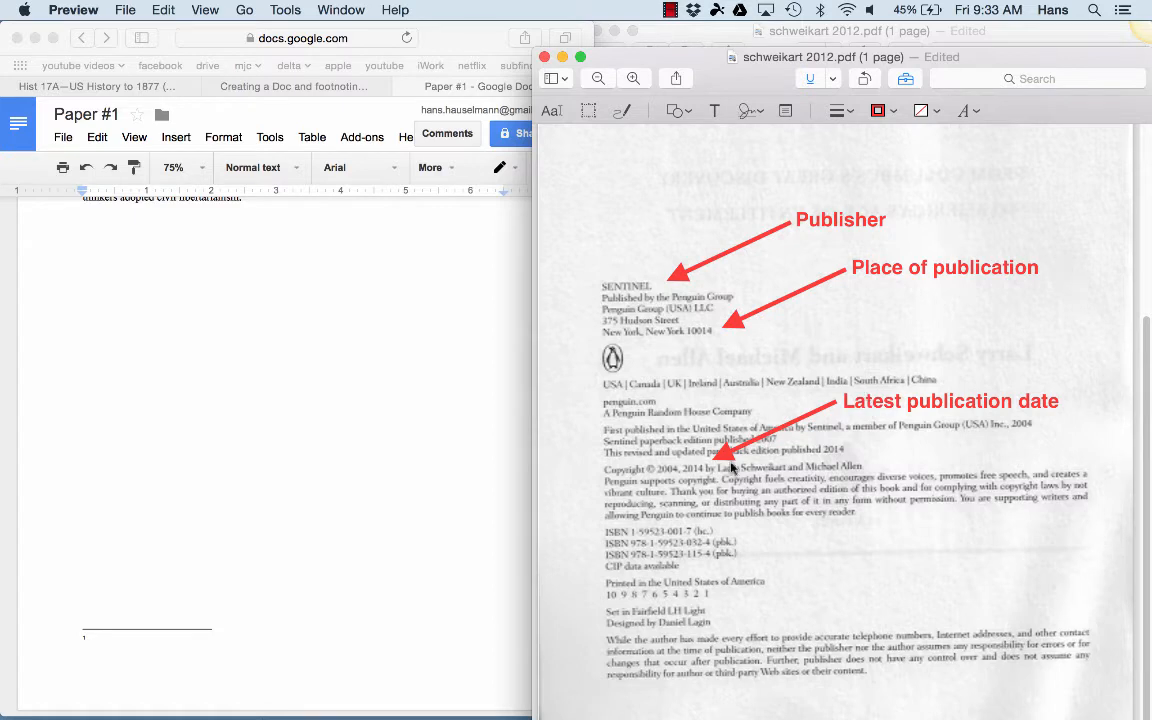
scroll(714, 477, down, 1)
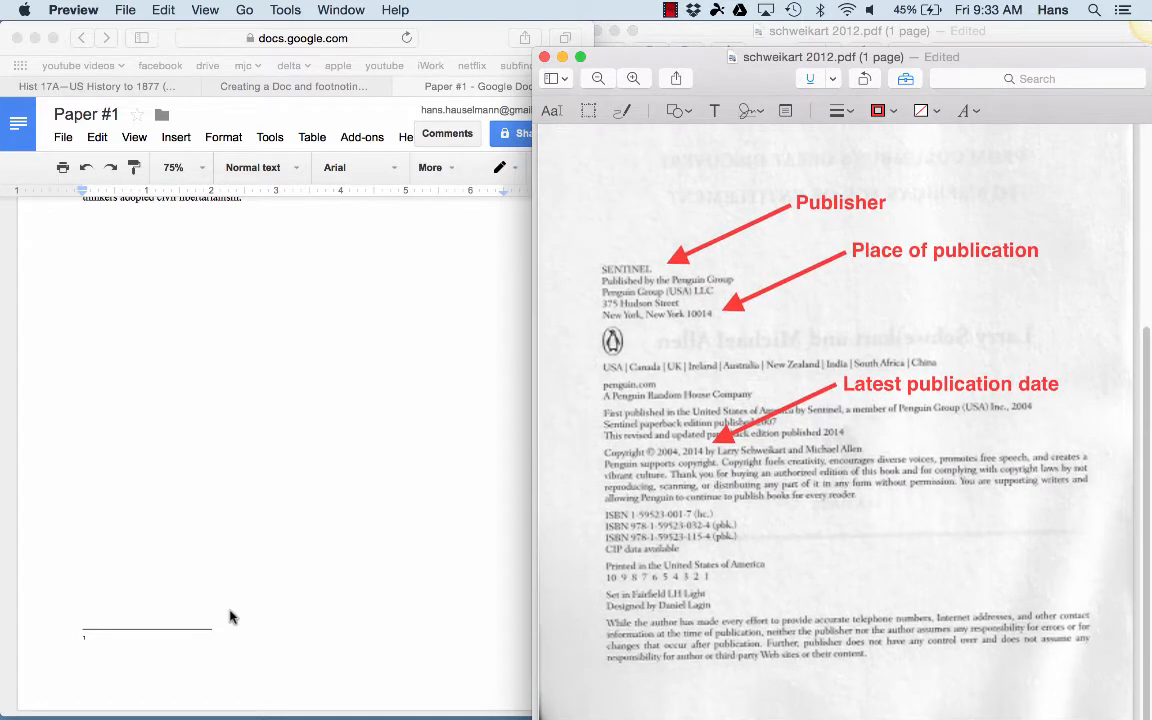
- Begin the footnote with the author's name "Larry Schweikart," and set the document zoom to 125%
click(165, 643)
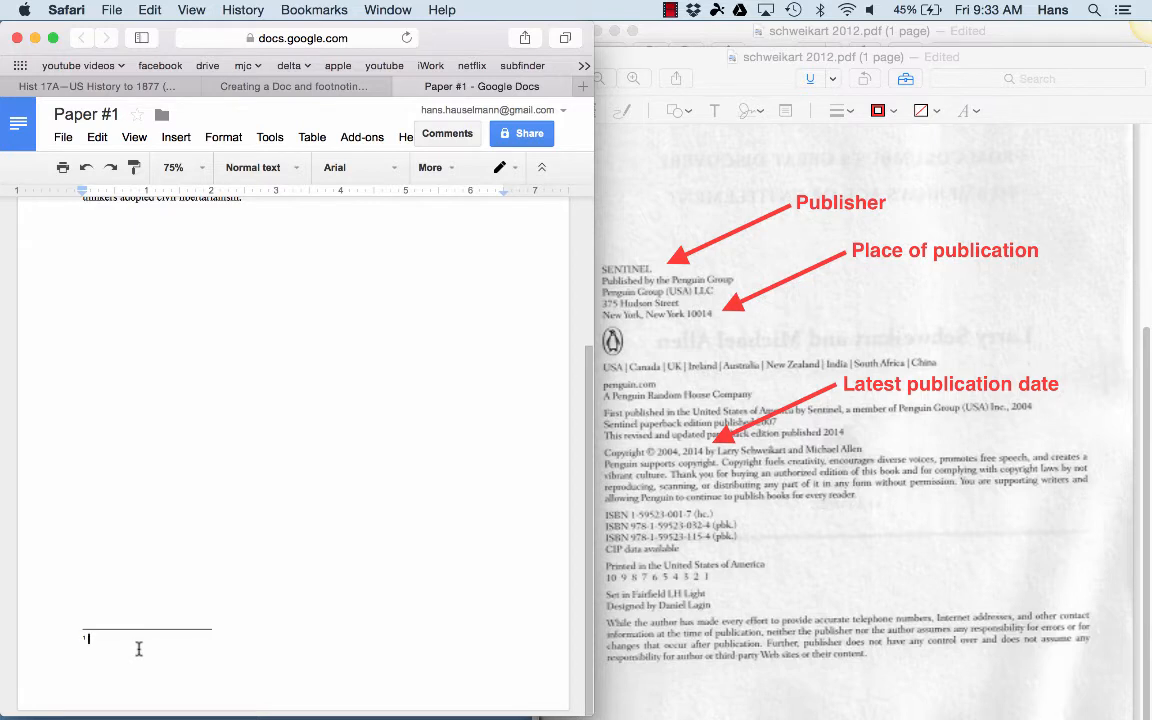
text(Larry Schweikart,)
click(185, 167)
click(192, 330)
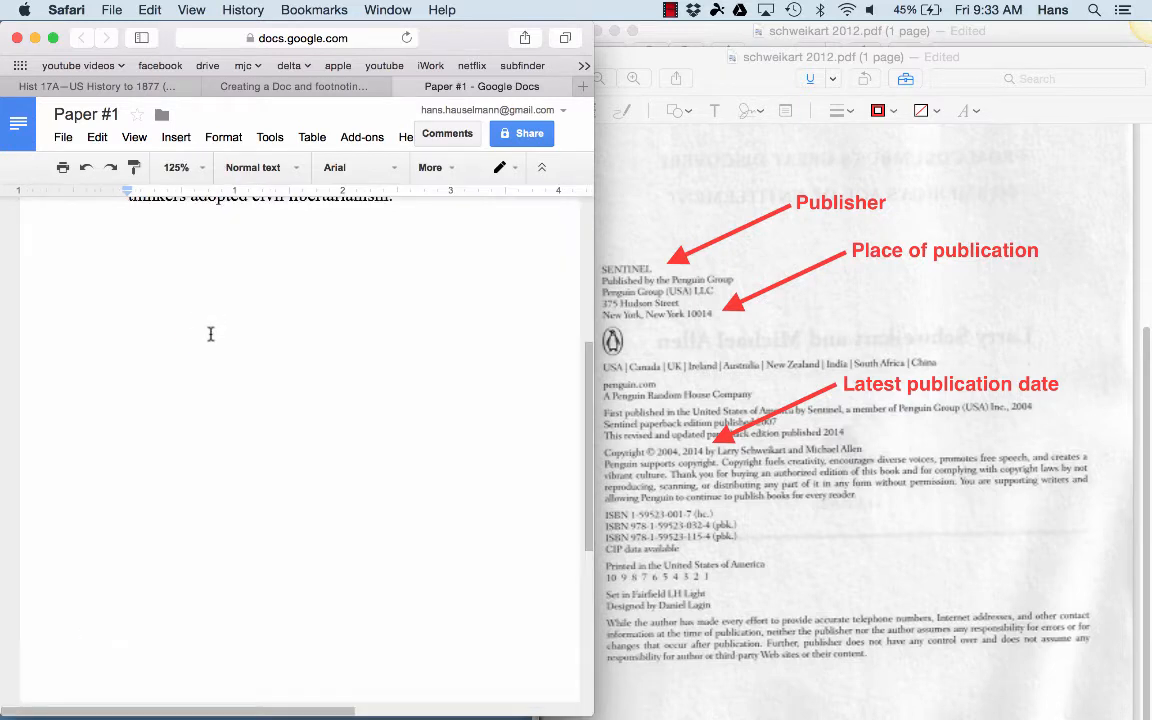
scroll(268, 387, down, 5)
scroll(269, 382, right, 2)
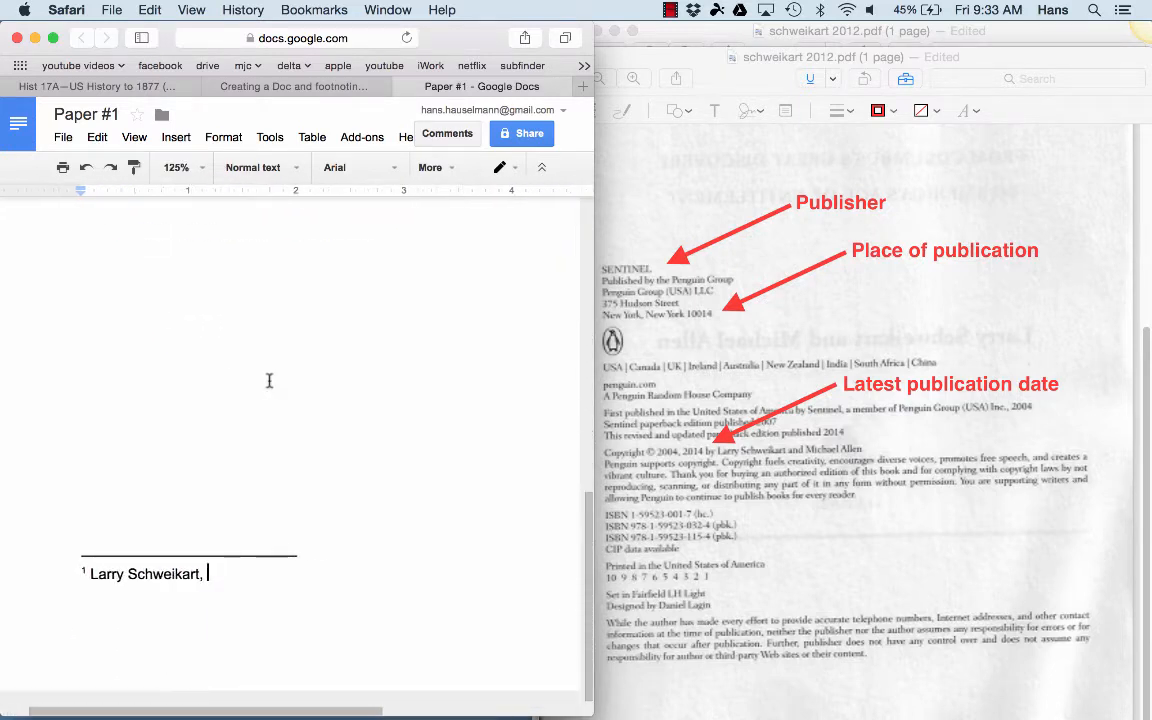
- Widen the document window and move the copyright page window aside so its full text stays visible next to the paper
drag(594, 411, 605, 412)
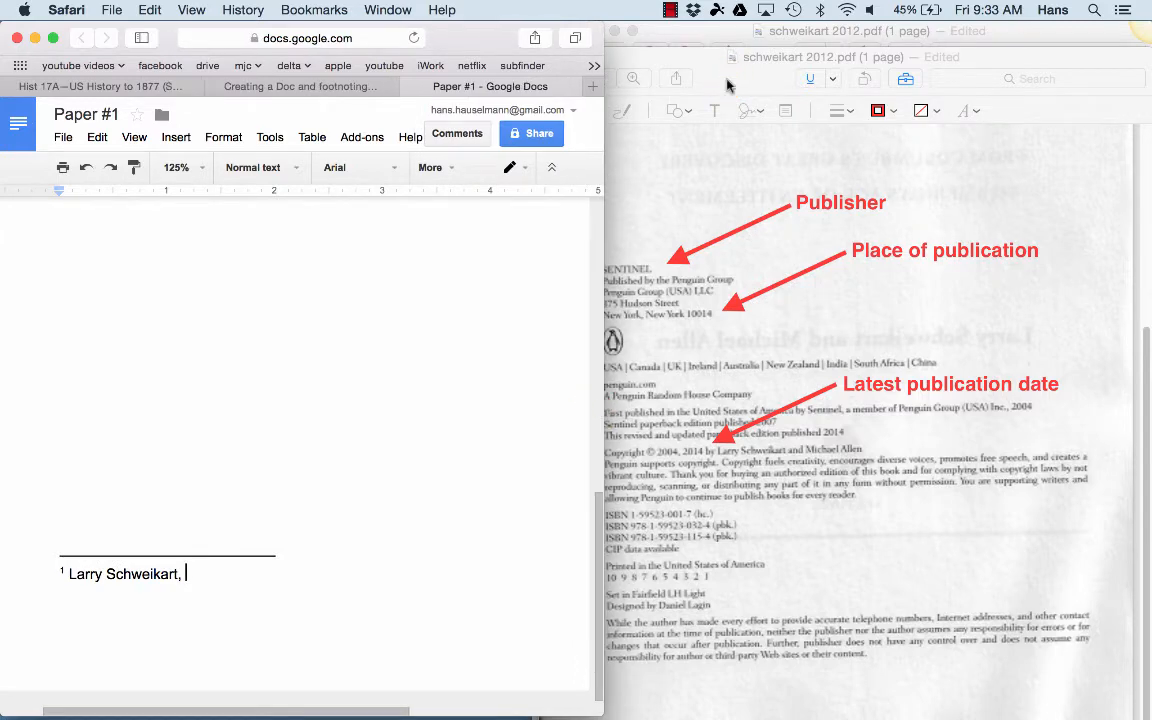
click(738, 80)
drag(741, 84, 788, 58)
click(515, 384)
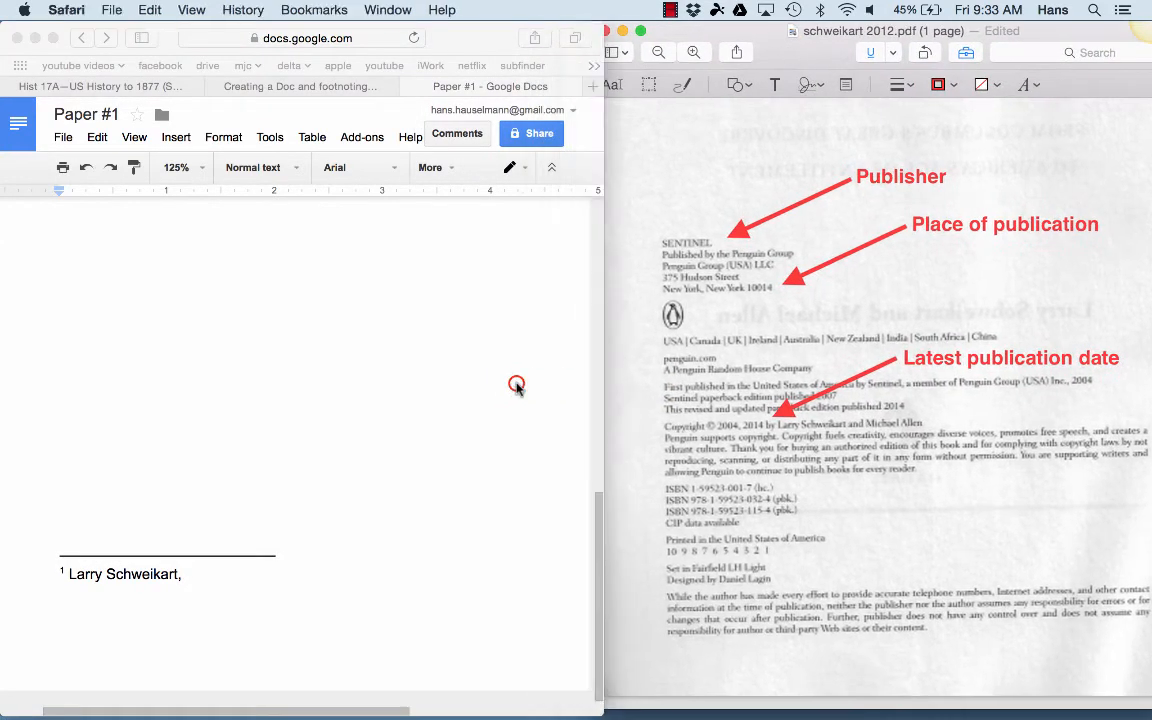
click(603, 588)
drag(603, 588, 655, 590)
- Add the italicized book title "The Patriot's History of the United States" after the author's name in the footnote
key(super+i)
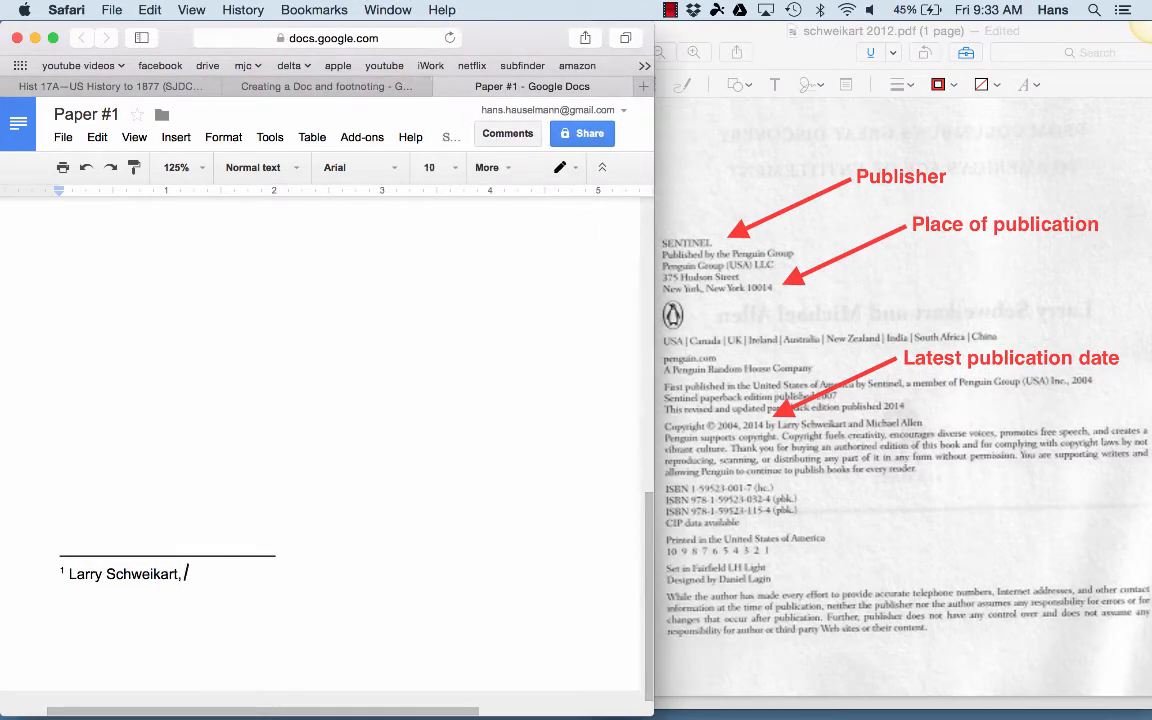
text(The Patriot's History of the )
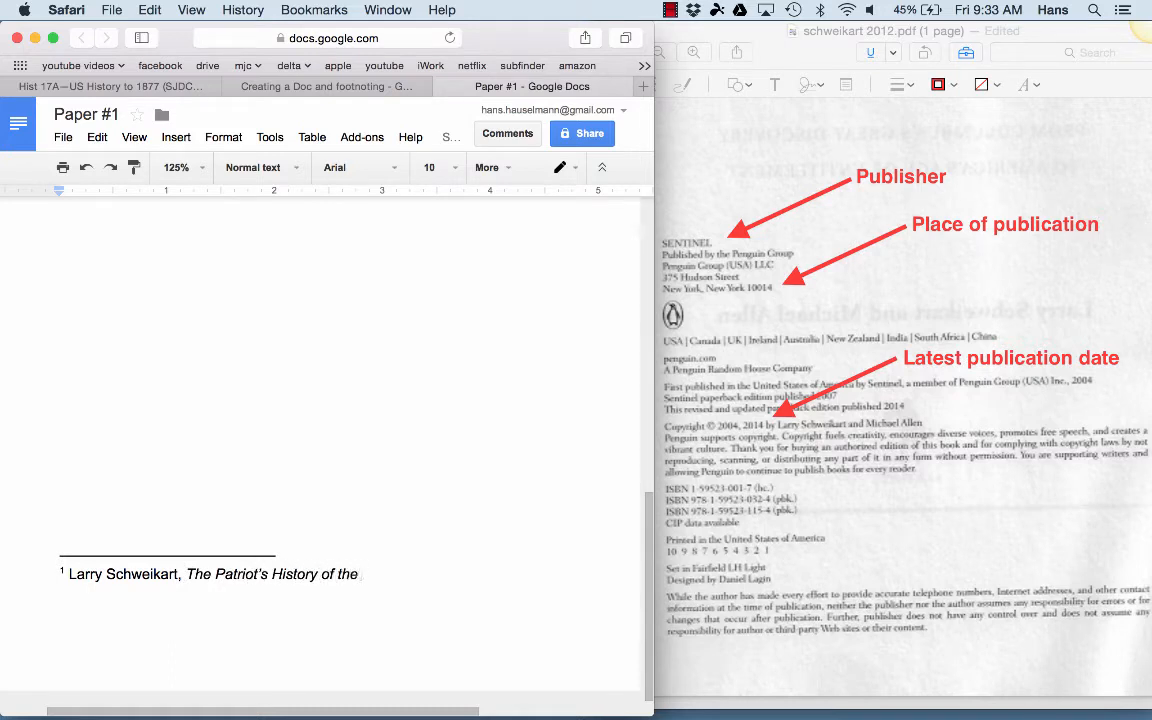
text(United States)
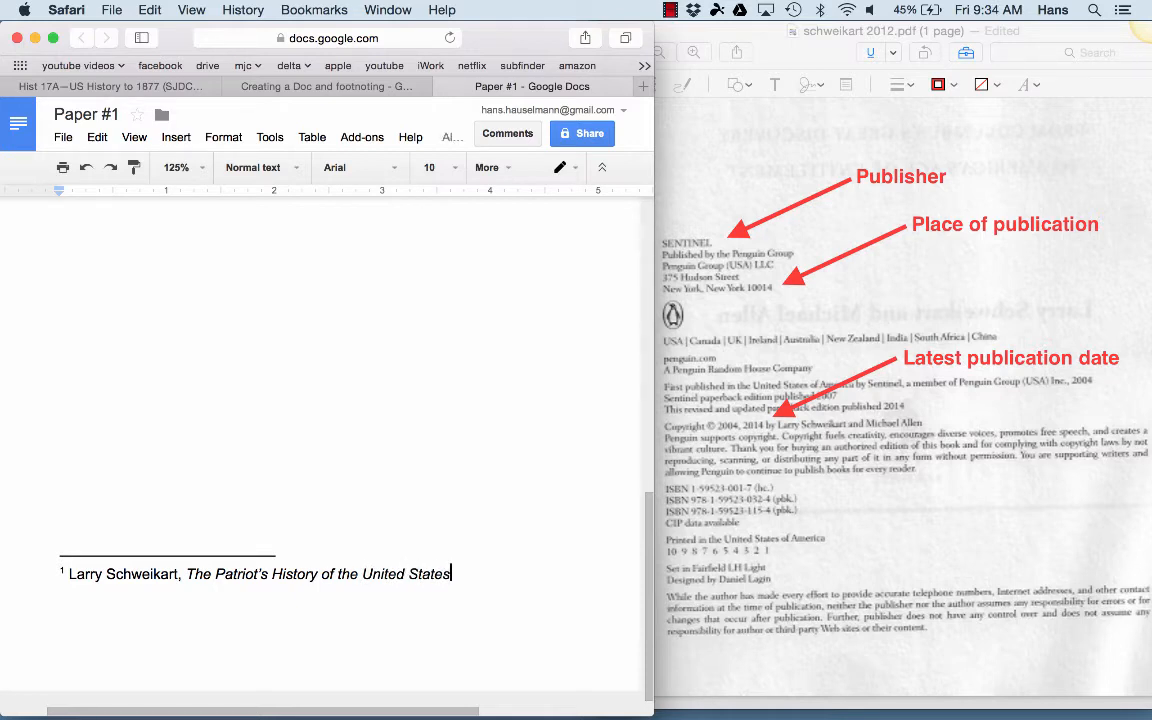
click(372, 168)
click(372, 168)
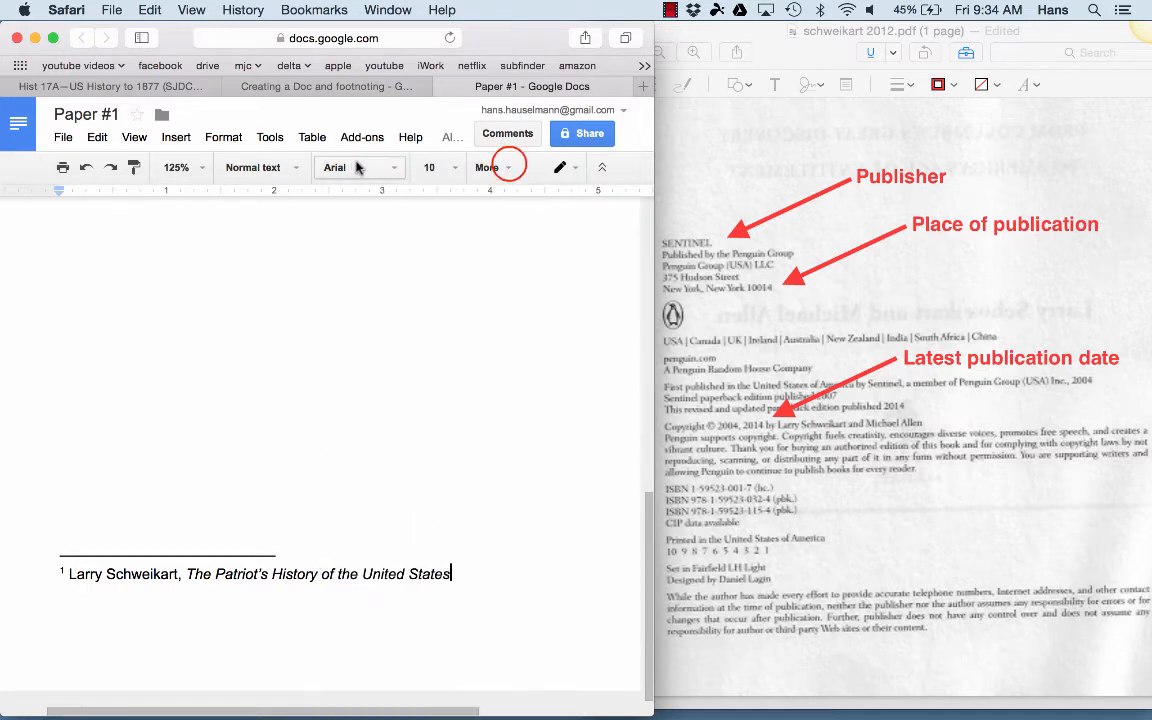
click(508, 168)
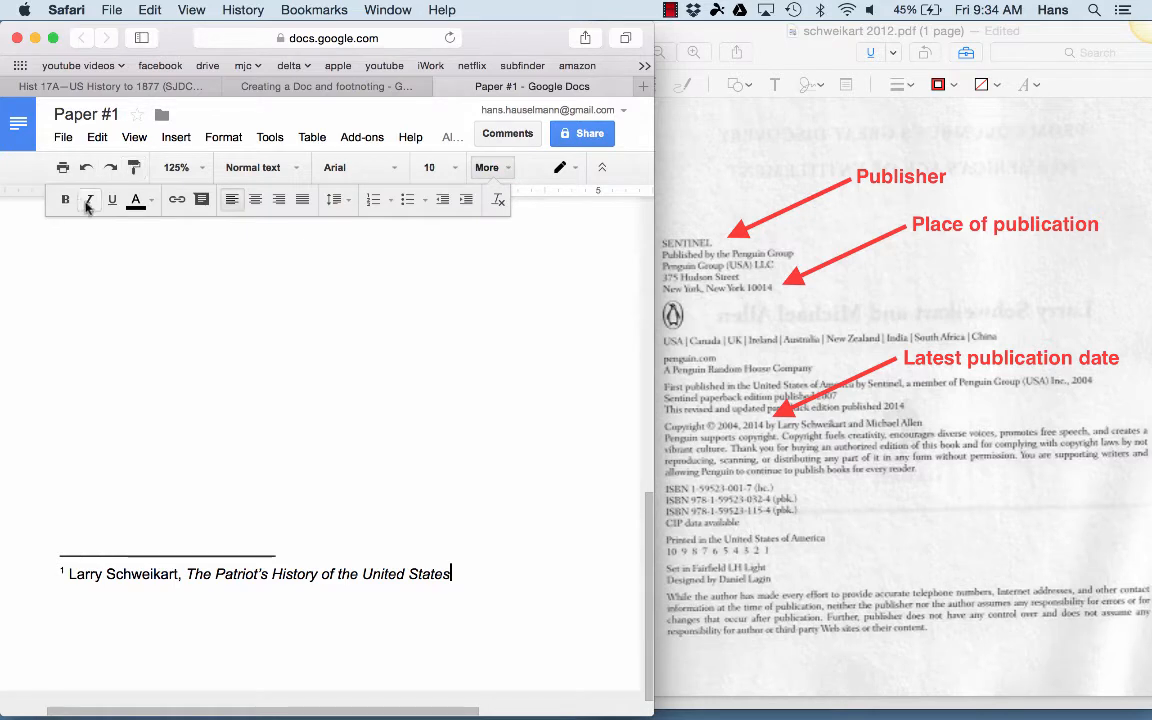
click(487, 167)
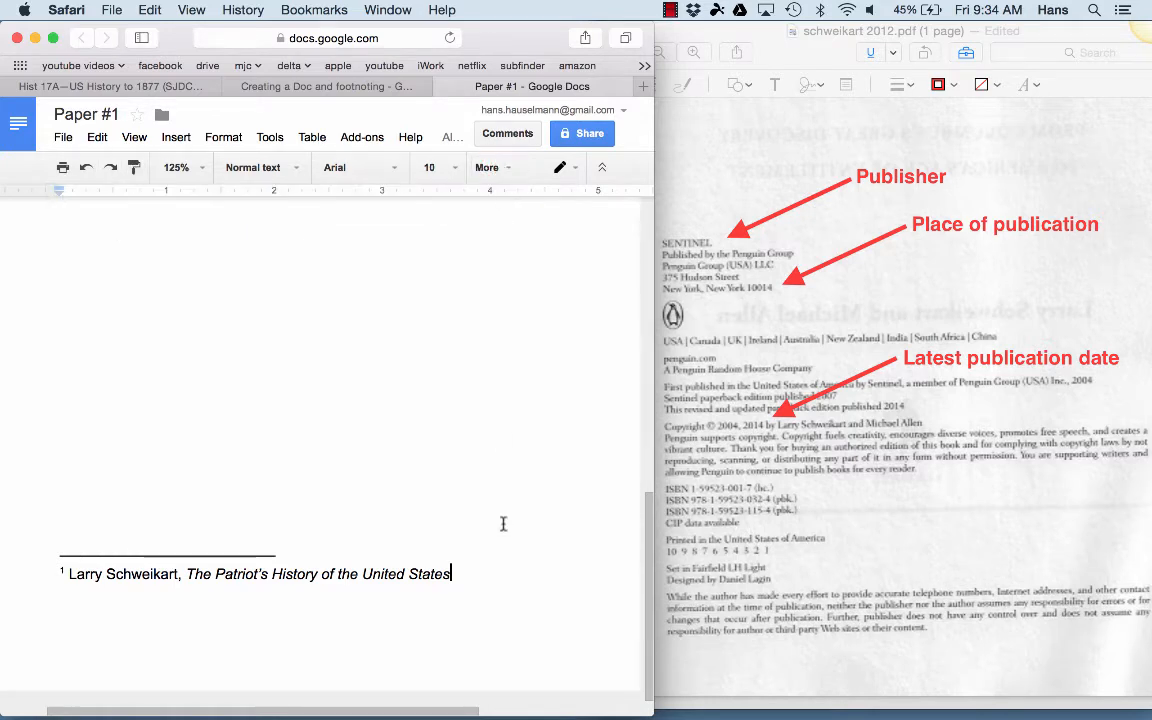
- Add the publication details "(New York: Sentinel, 2014)," in regular text after the book title in the footnote
click(475, 574)
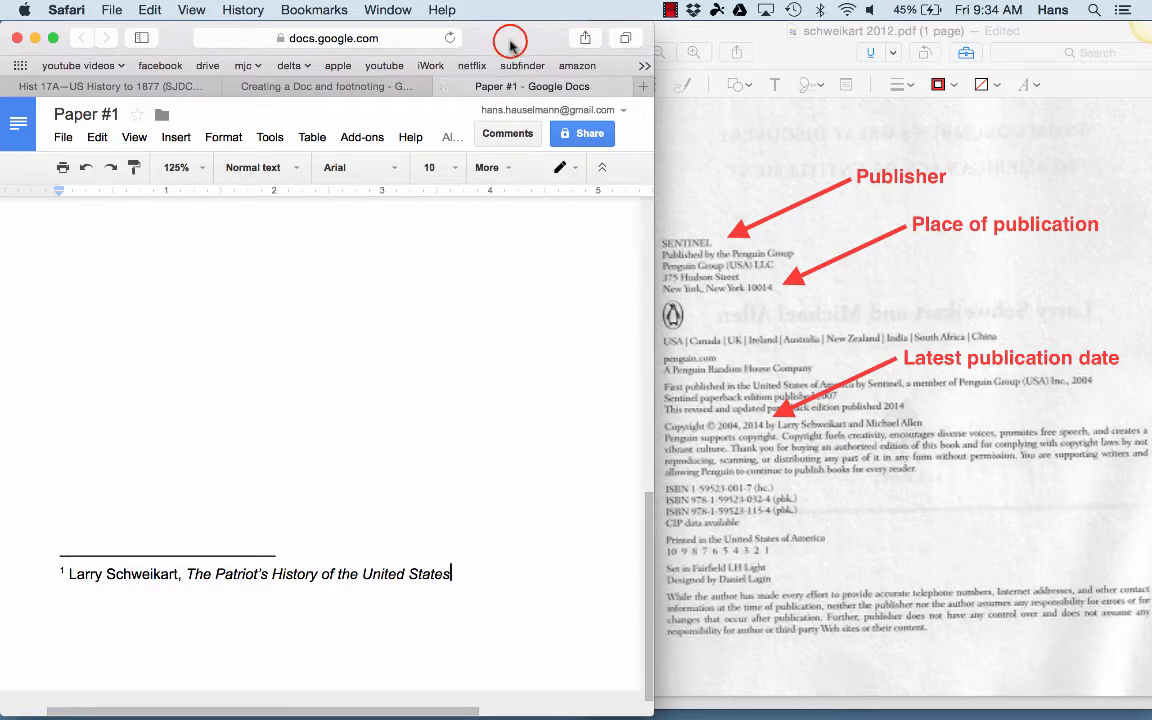
text((Ne)
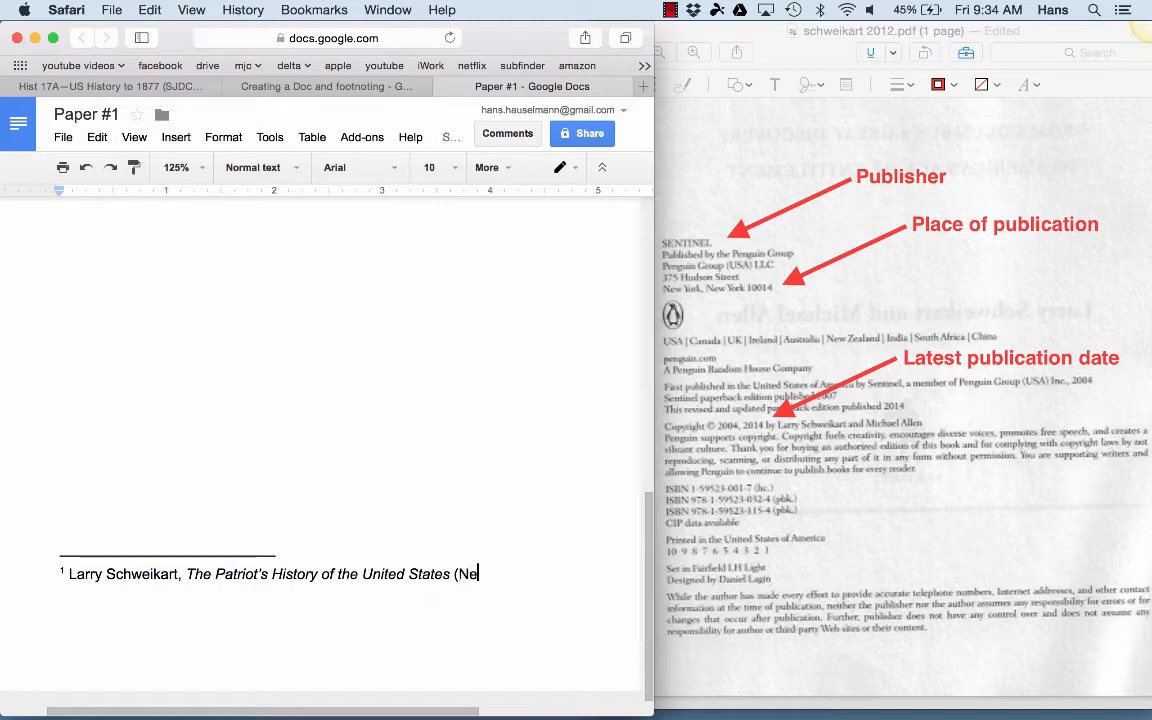
text(w York)
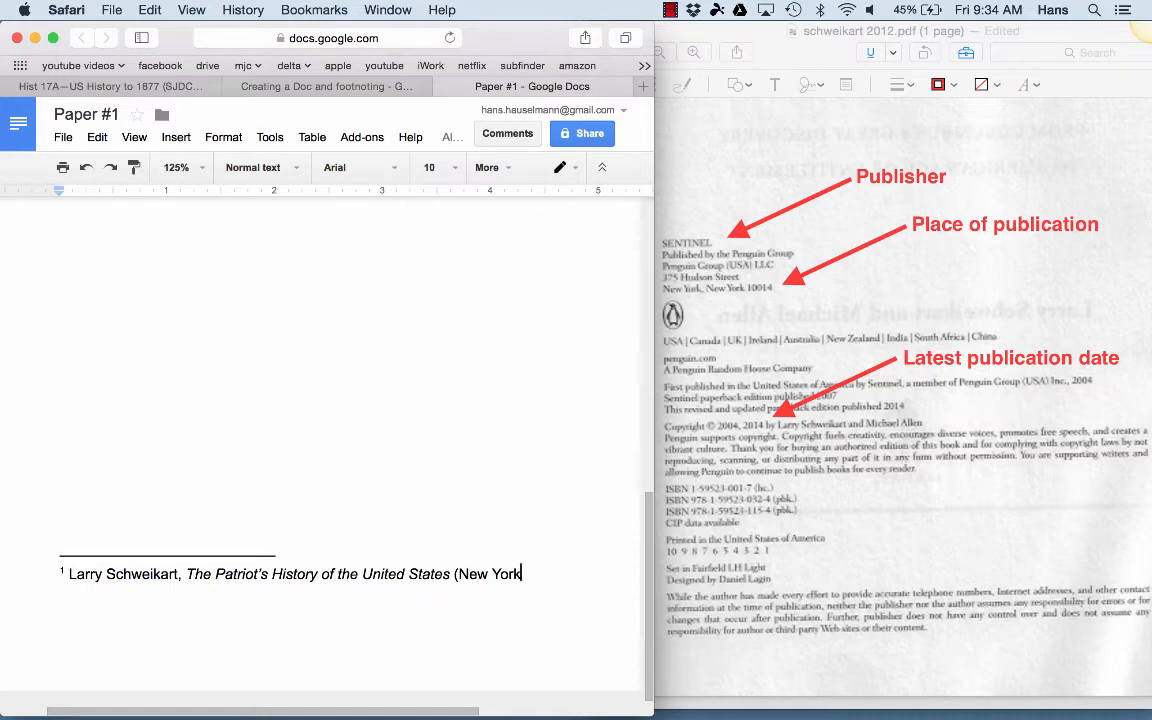
text(: Sentinel, 2014)
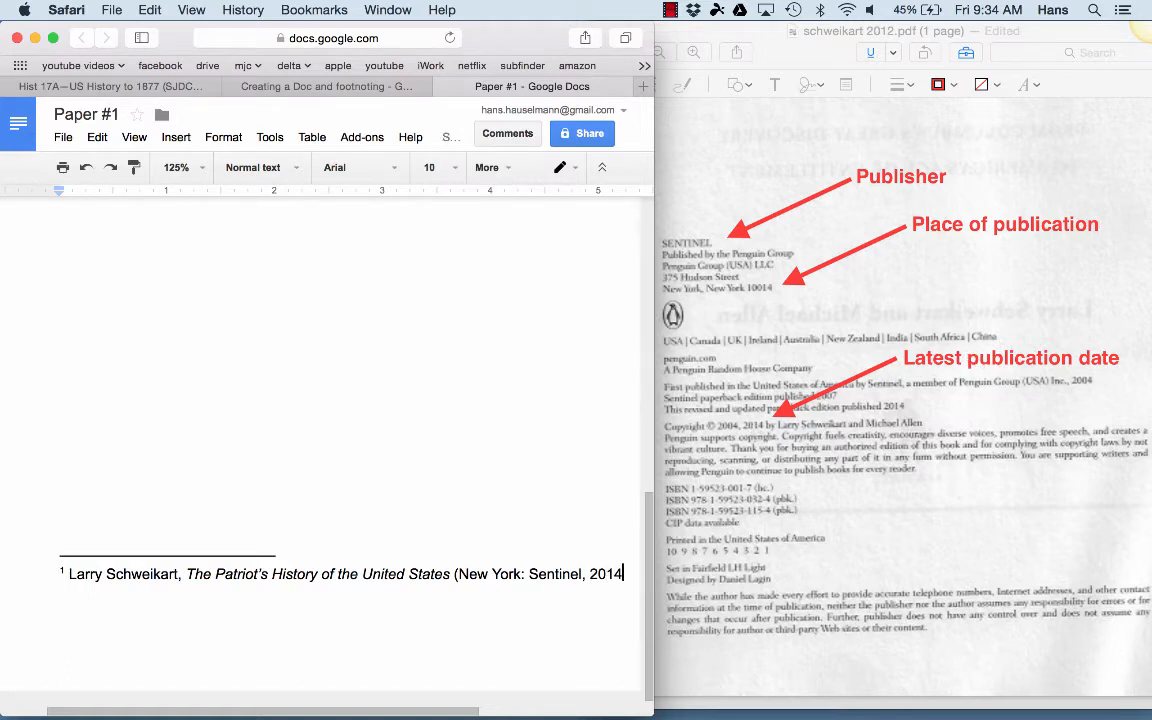
text())
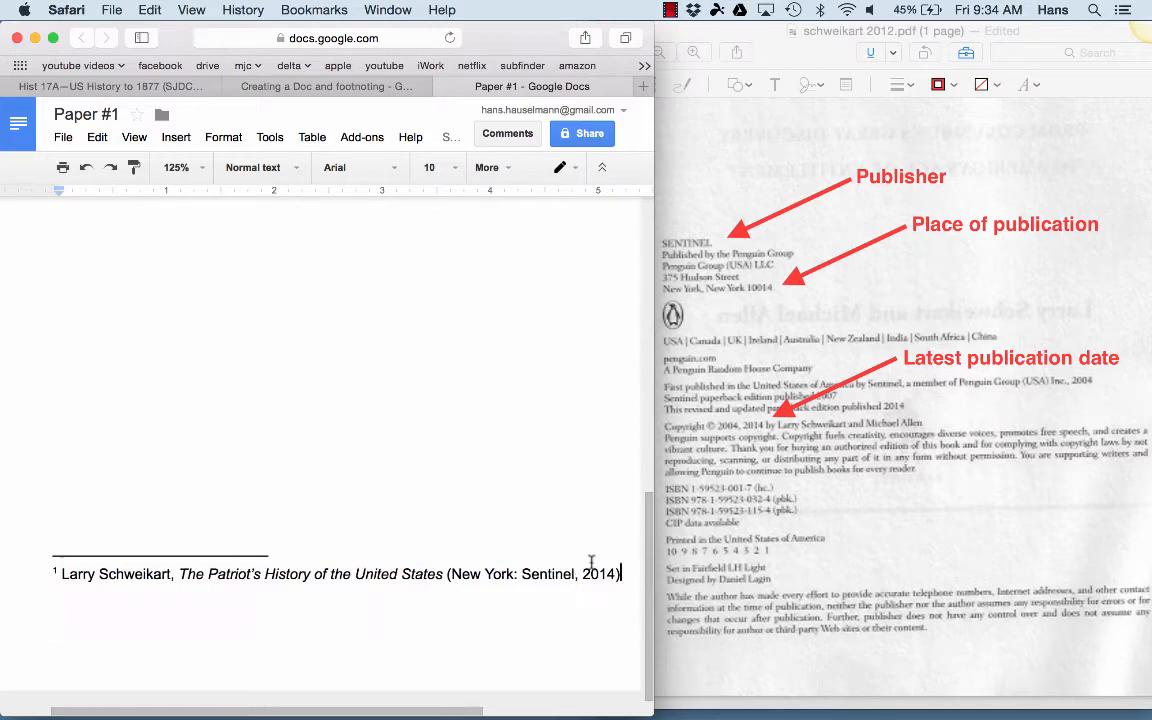
text(,)
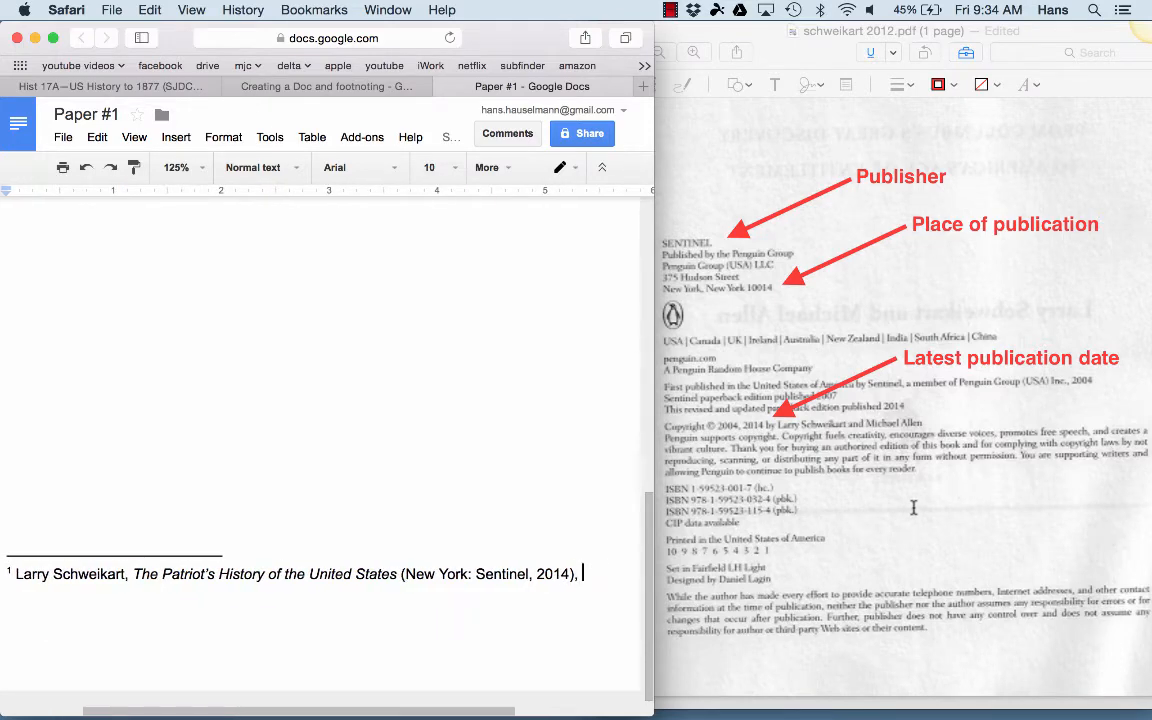
- Bring up the source page to check its page number and finish the footnote with "99."
key(ctrl+Up)
click(787, 195)
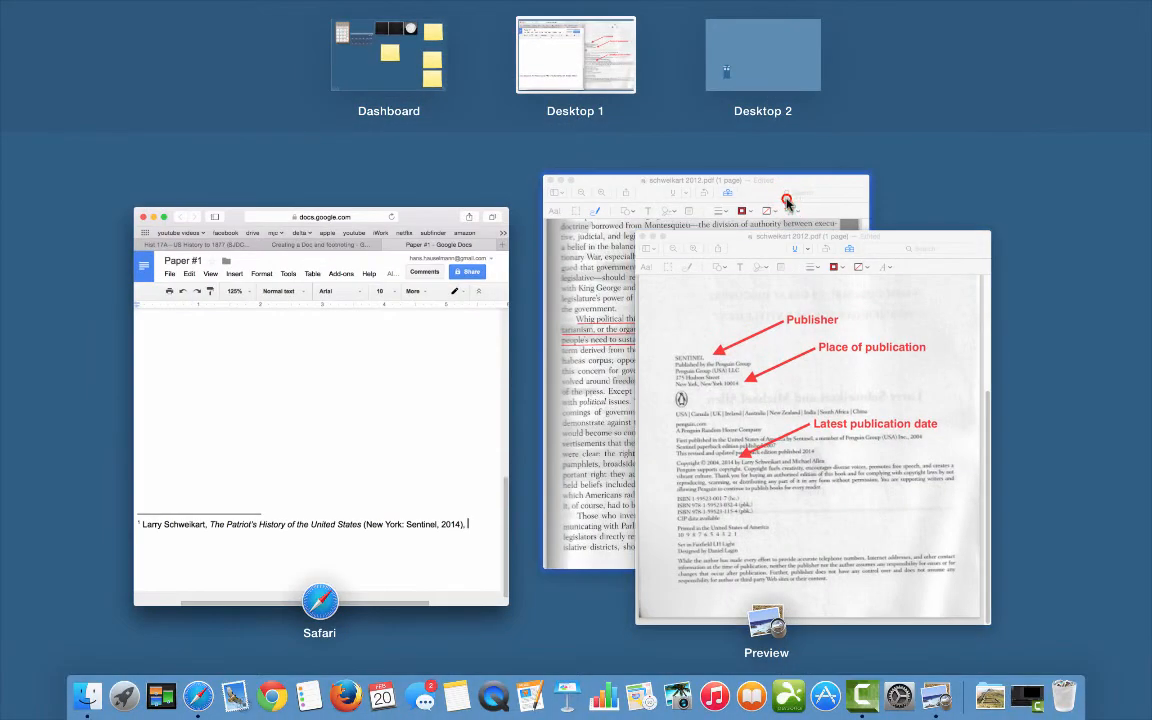
scroll(902, 283, up, 6)
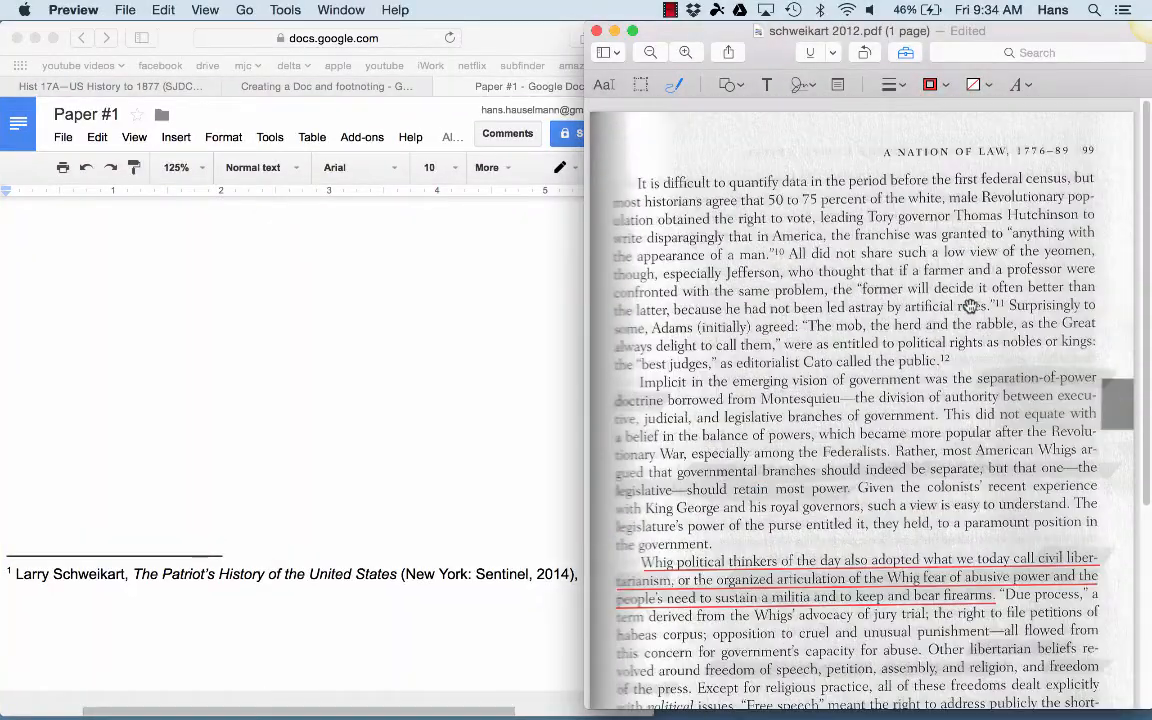
click(510, 555)
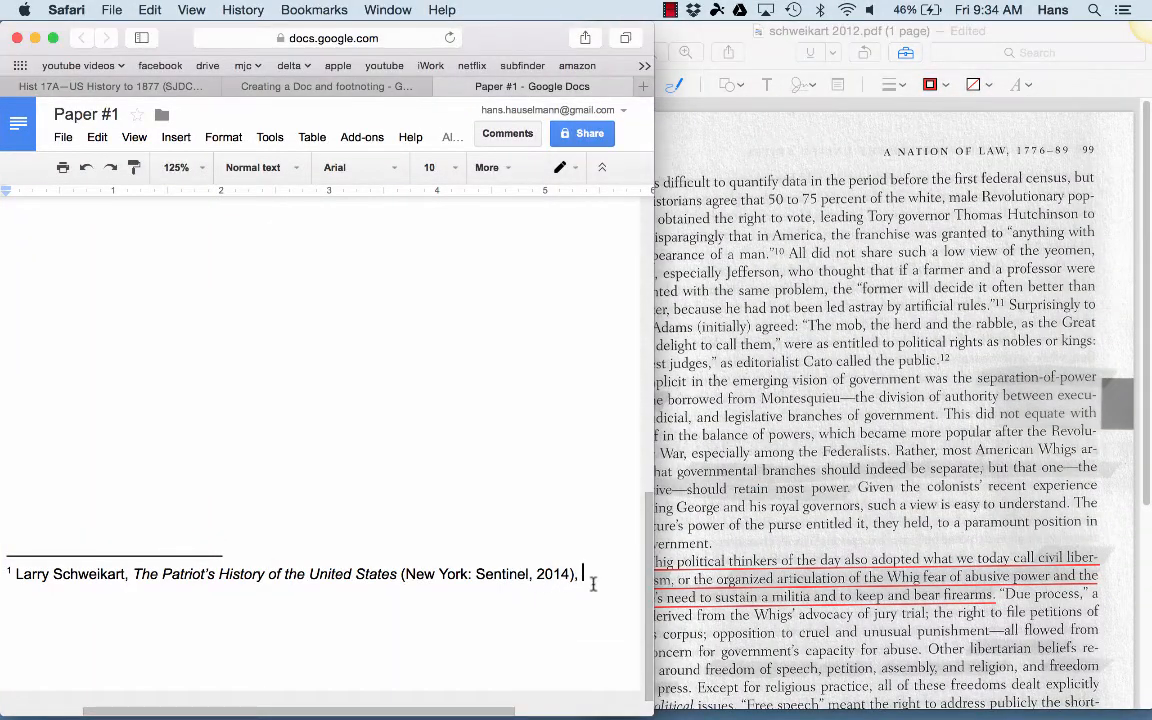
text(99.)
scroll(496, 501, up, 1)
scroll(496, 501, down, 1)
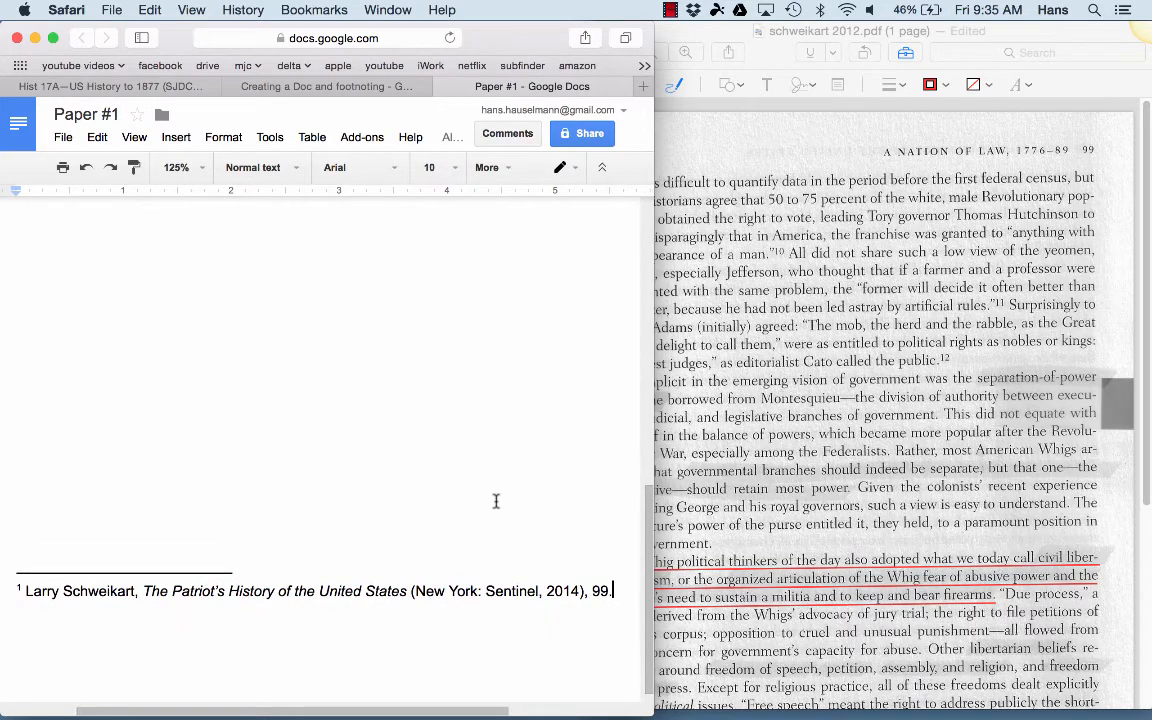
- Continue the body paragraph after the footnote mark with "According to Schweikart, this meant that" and an opening quotation mark
scroll(496, 501, up, 1)
scroll(496, 501, up, 5)
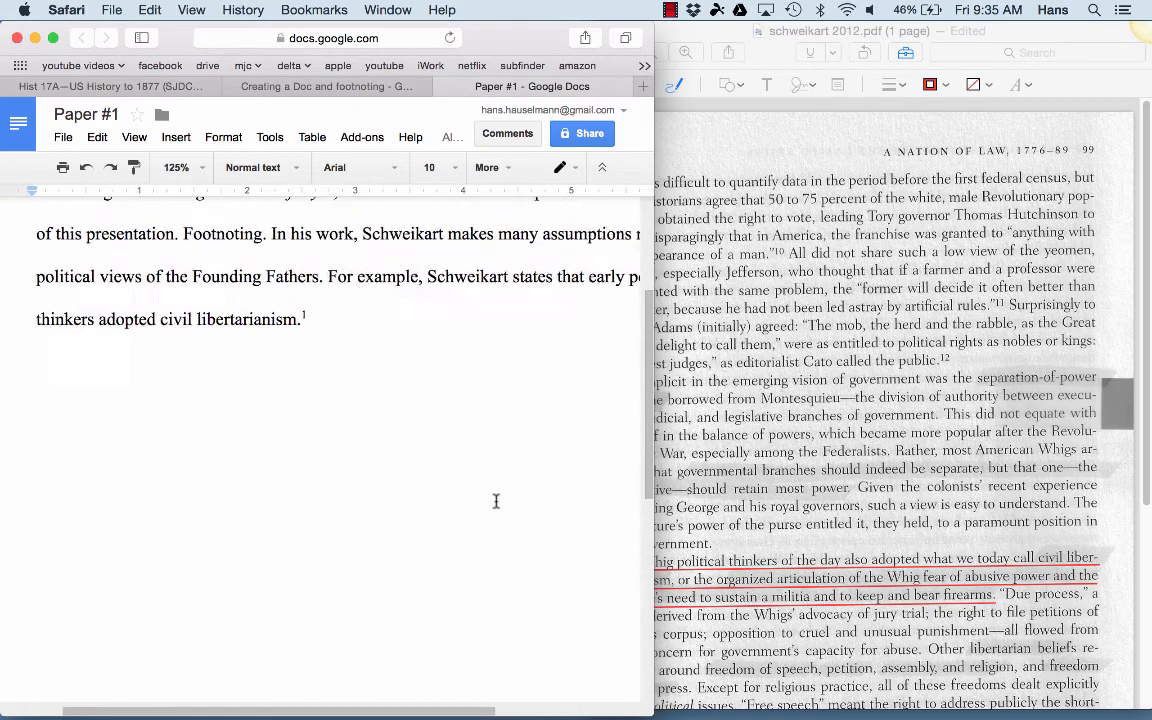
click(342, 329)
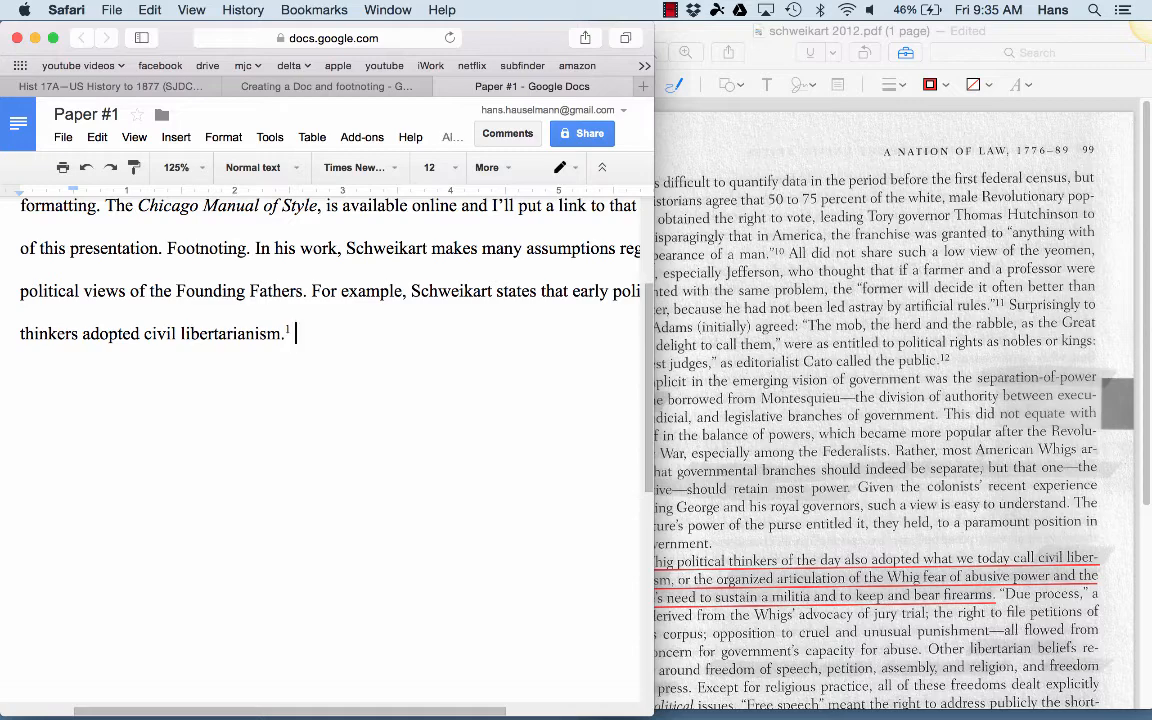
scroll(342, 329, right, 3)
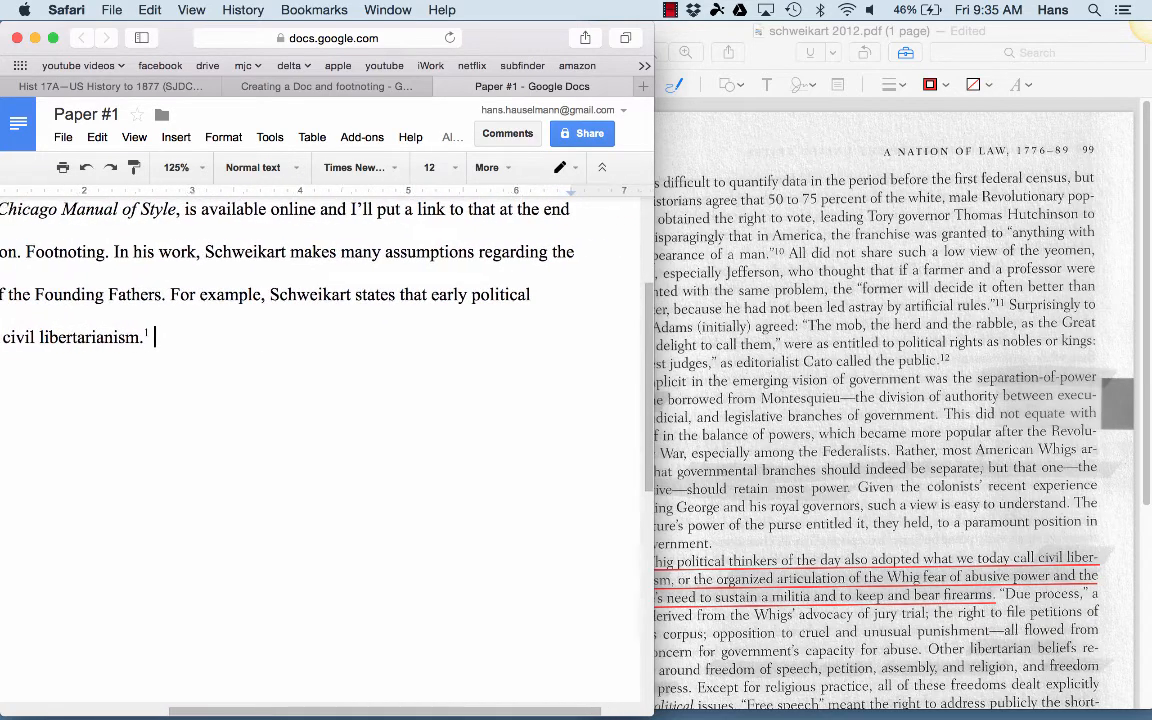
scroll(342, 329, left, 3)
scroll(342, 329, right, 2)
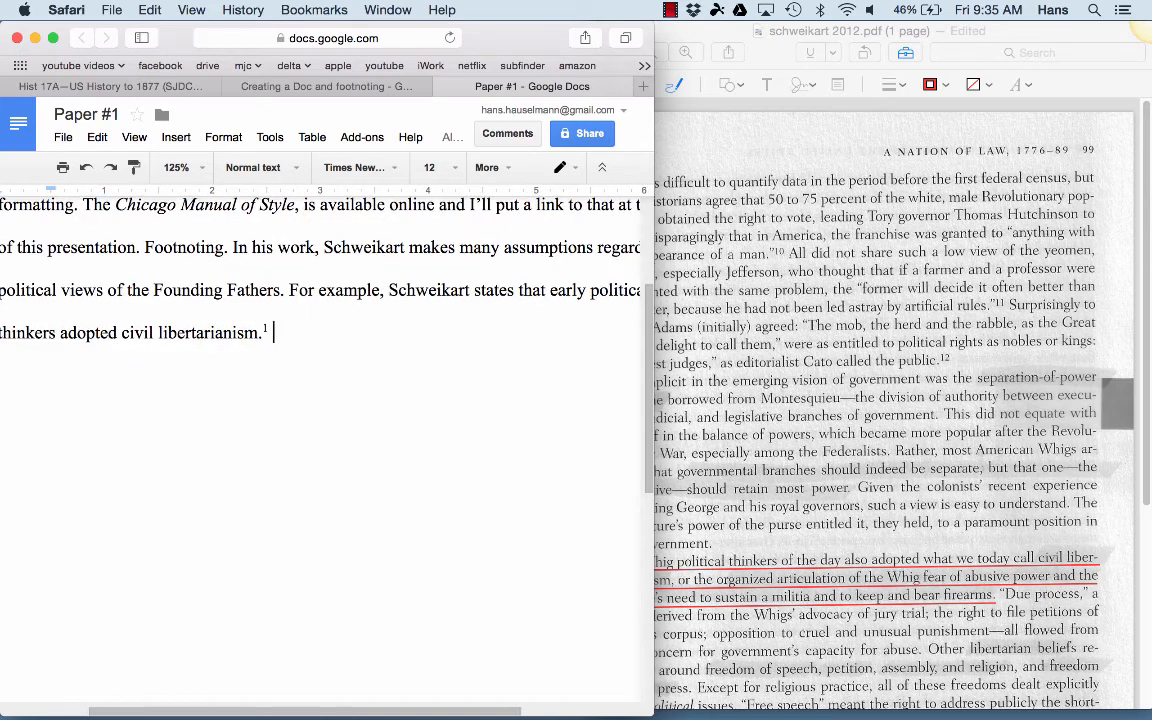
text(According to )
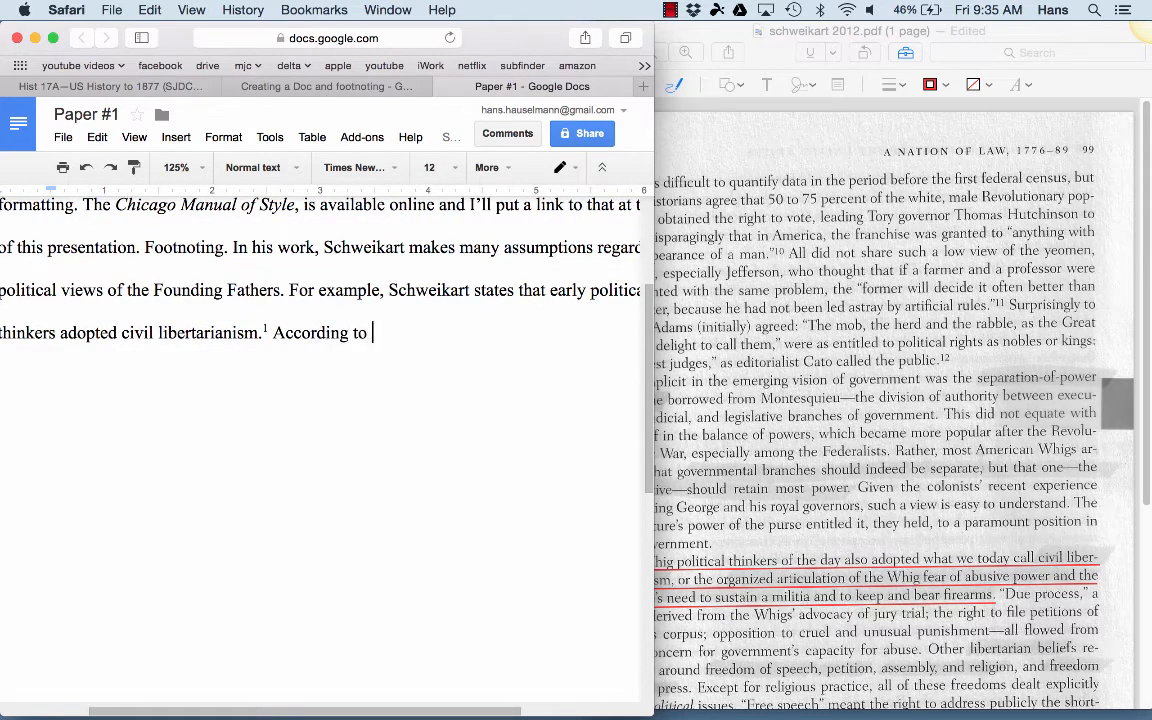
text(Schweikart)
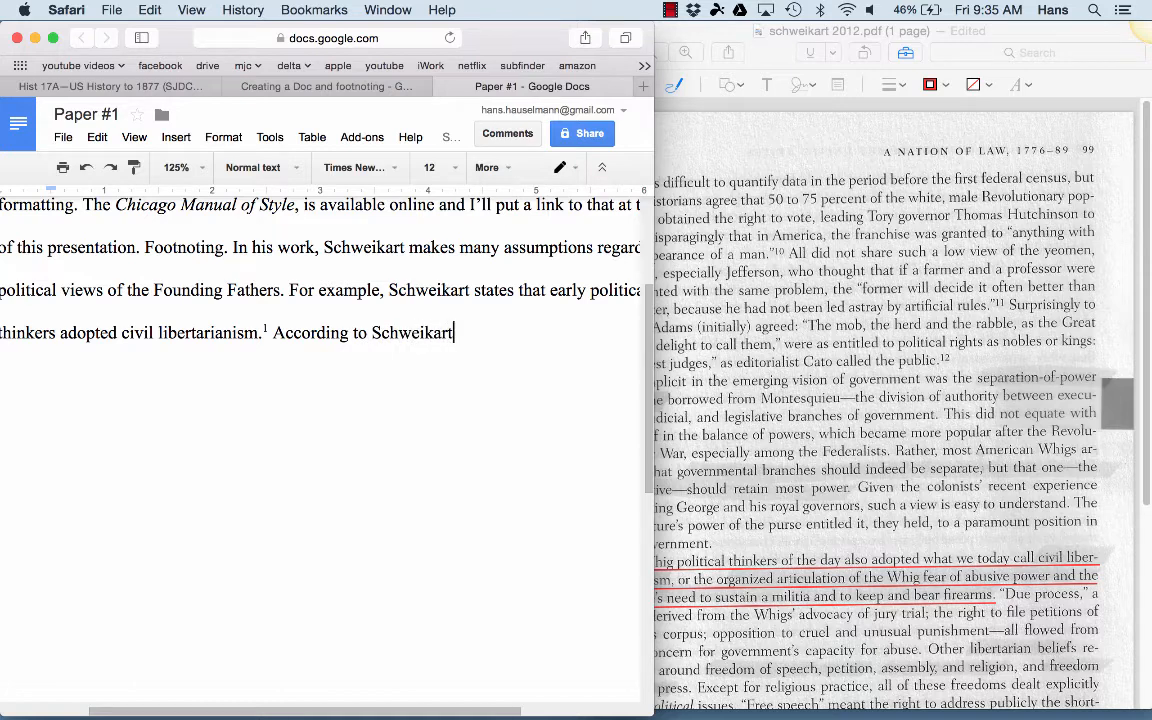
text(, this meant that )
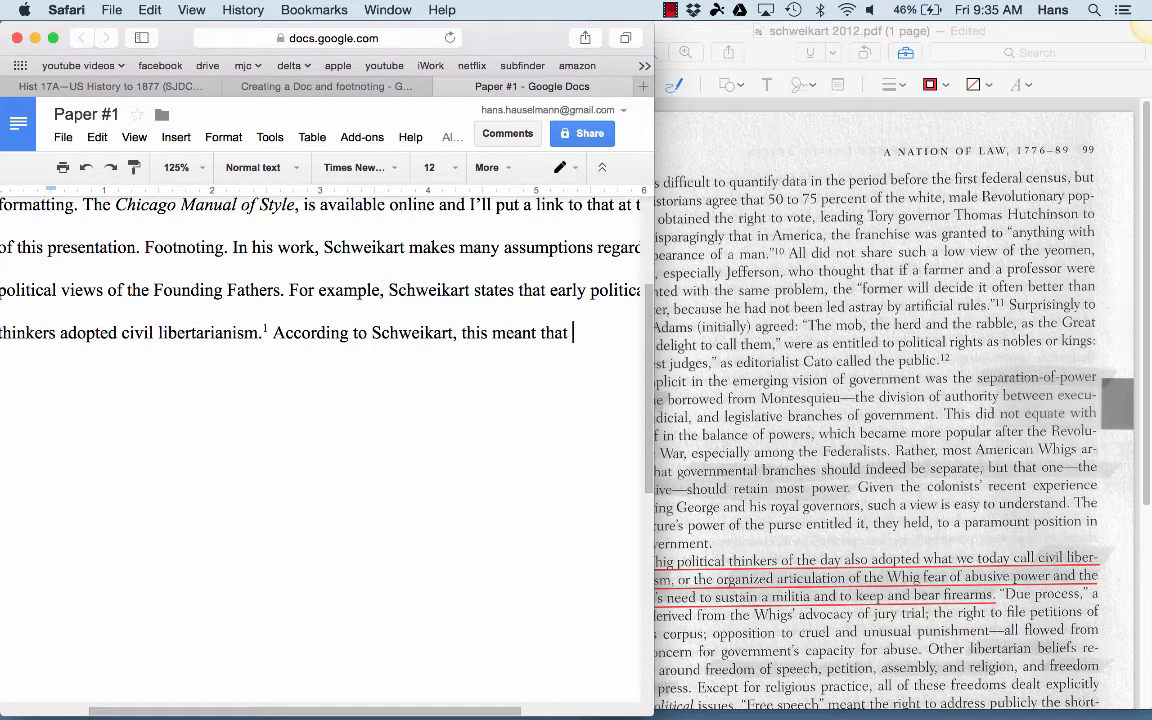
text(")
- Change "meant" to "means" and begin quoting the underlined passage with "the Whig fear of abusive power and"
scroll(829, 445, down, 5)
scroll(829, 445, down, 3)
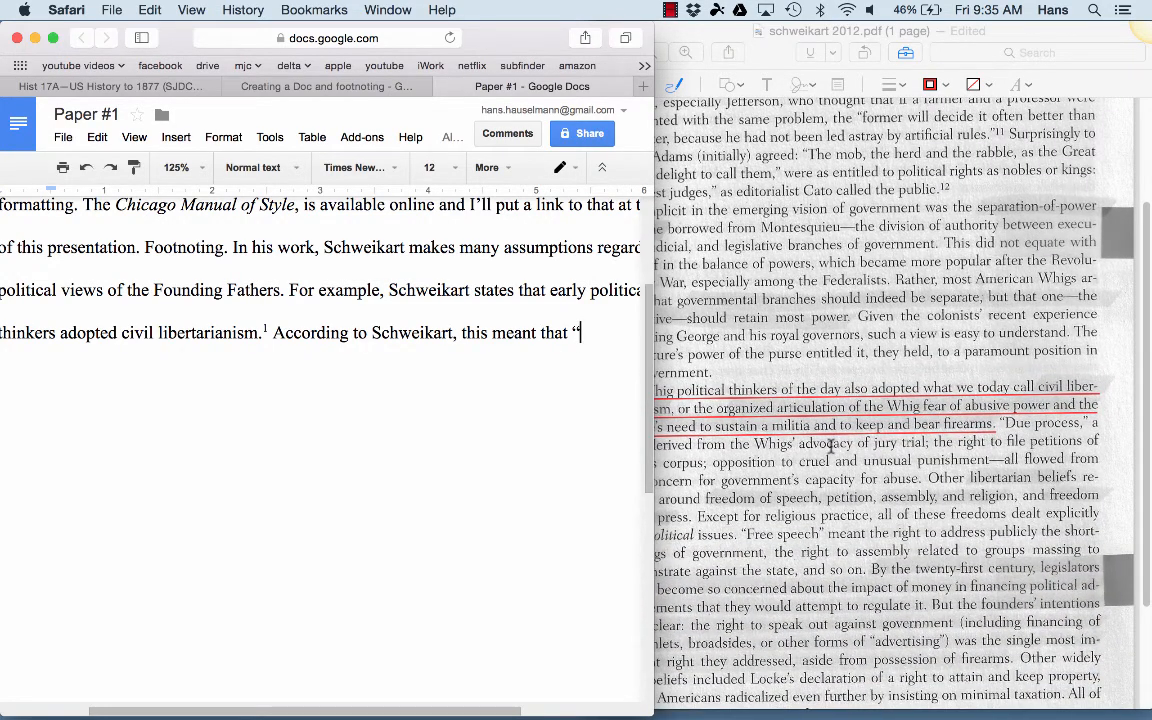
key(BackSpace)
key(BackSpace)
key(BackSpace)
key(BackSpace)
key(BackSpace)
key(BackSpace)
key(BackSpace)
key(BackSpace)
text(s that "the WH)
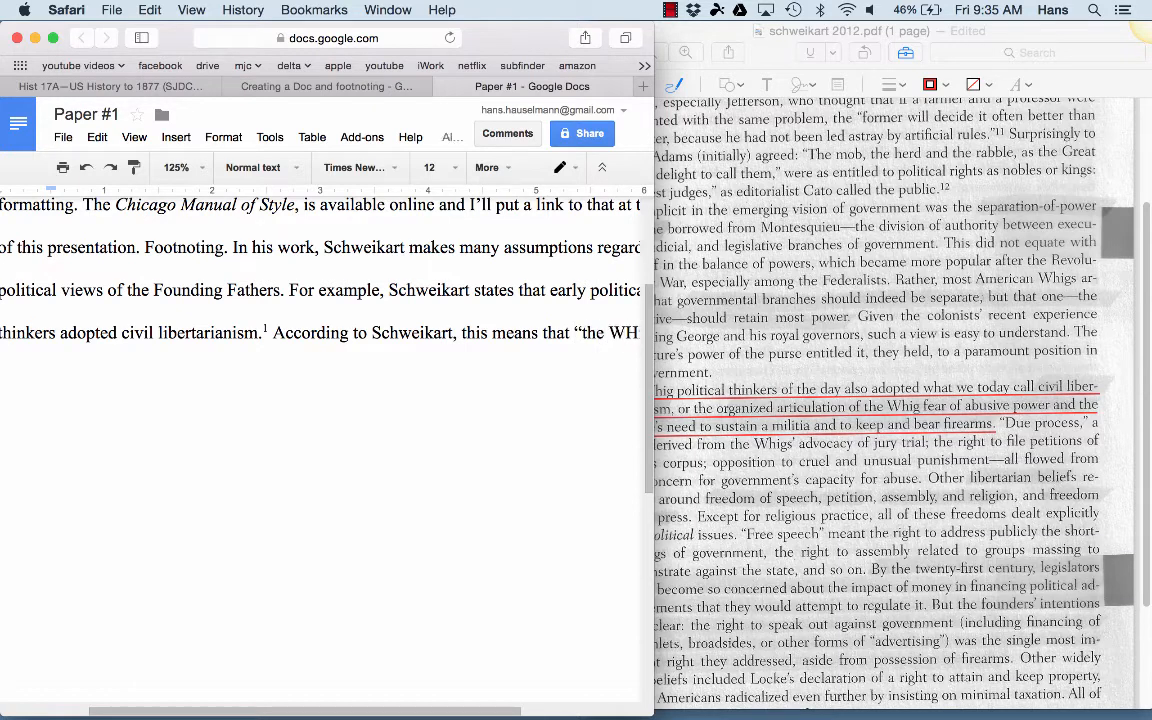
key(BackSpace)
text(hi of abus)
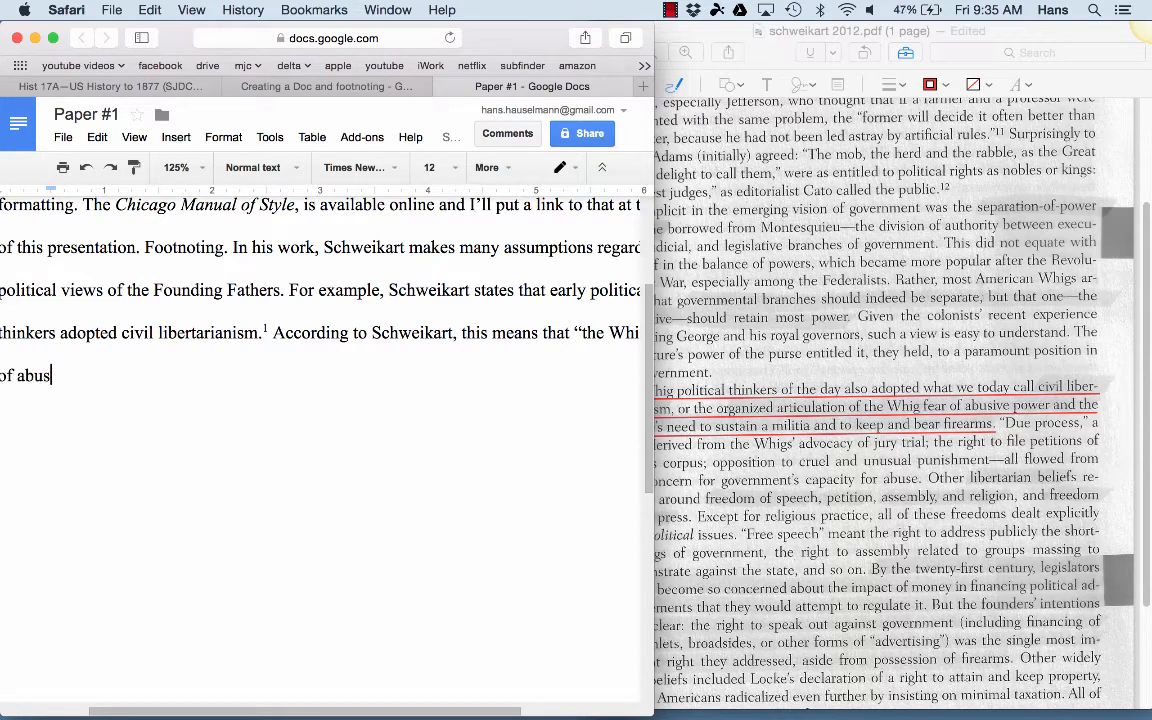
text(ive power)
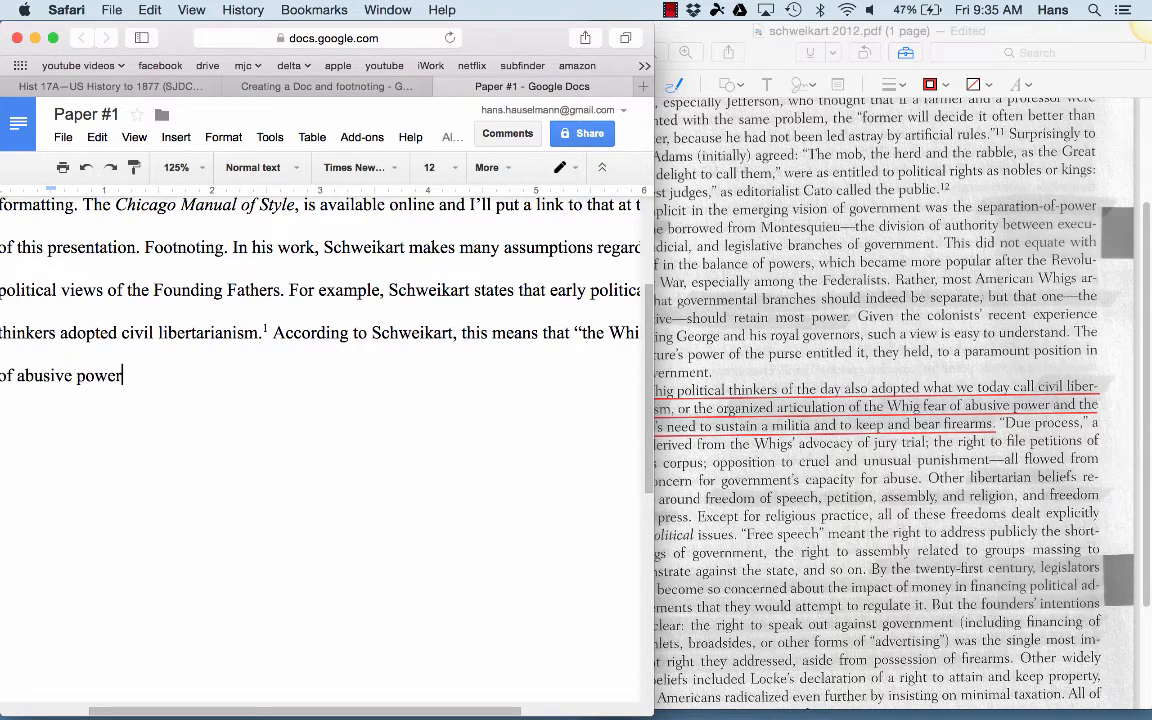
text( and)
- Shift the document window aside to uncover the underlined source passage and bring the start of the paper's lines back into view
click(527, 37)
drag(527, 37, 501, 38)
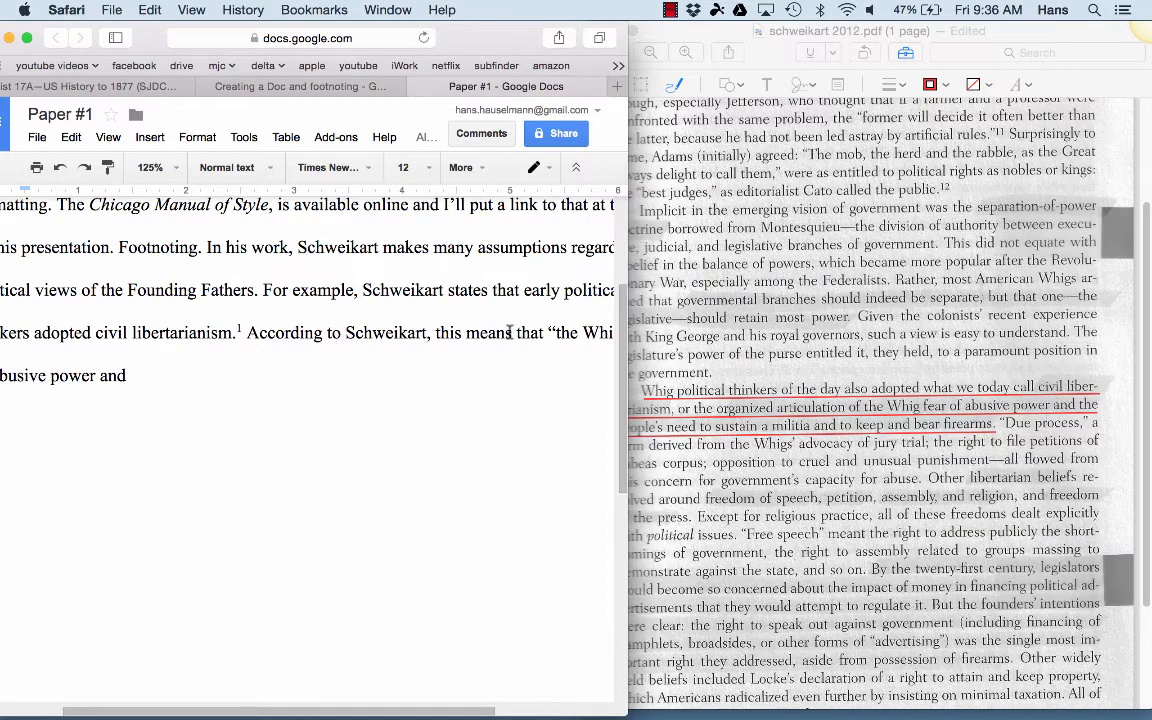
scroll(496, 411, right, 3)
scroll(496, 415, left, 5)
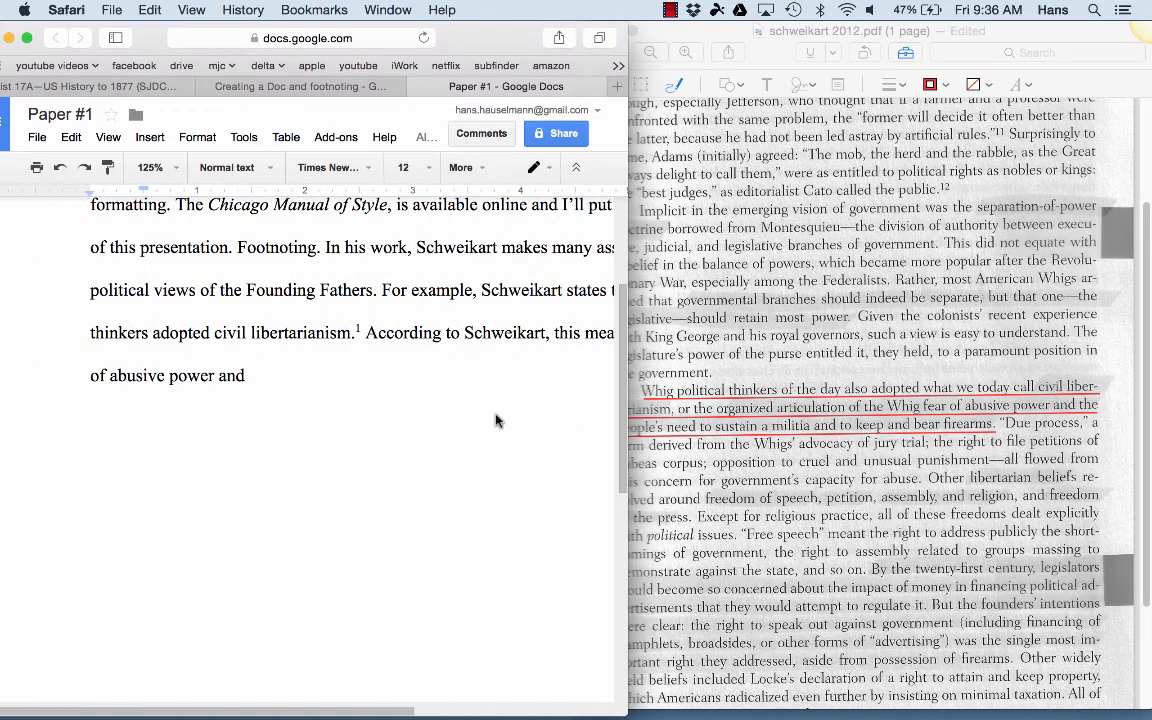
scroll(496, 421, right, 1)
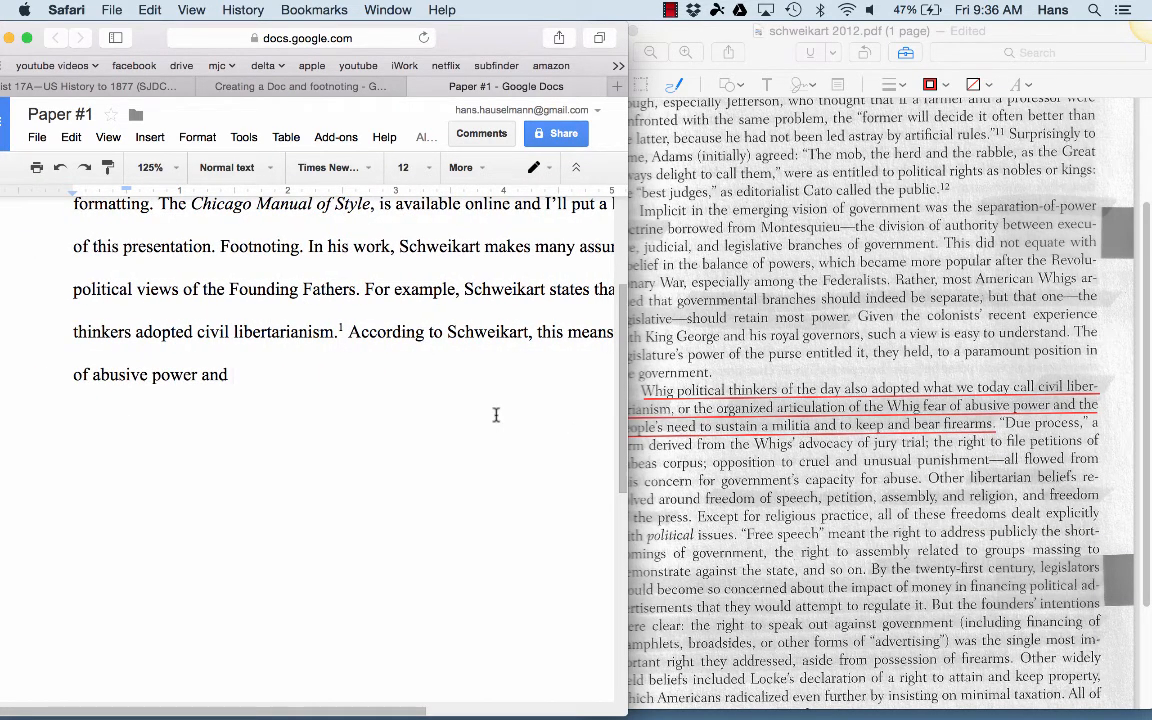
- Finish the quotation with "the people's need to sustain a militia and keep and bear arms" and end the sentence with "was prevalent in early American society."
text(the peopl')
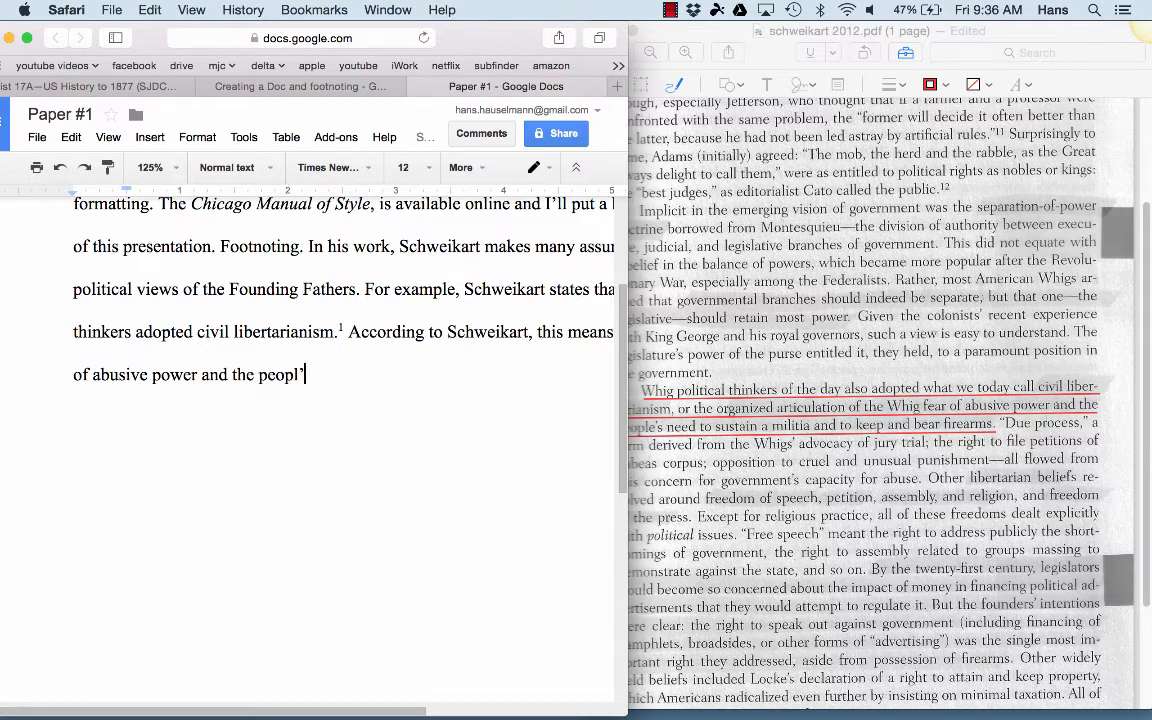
key(BackSpace)
text(e's )
text(need to susta)
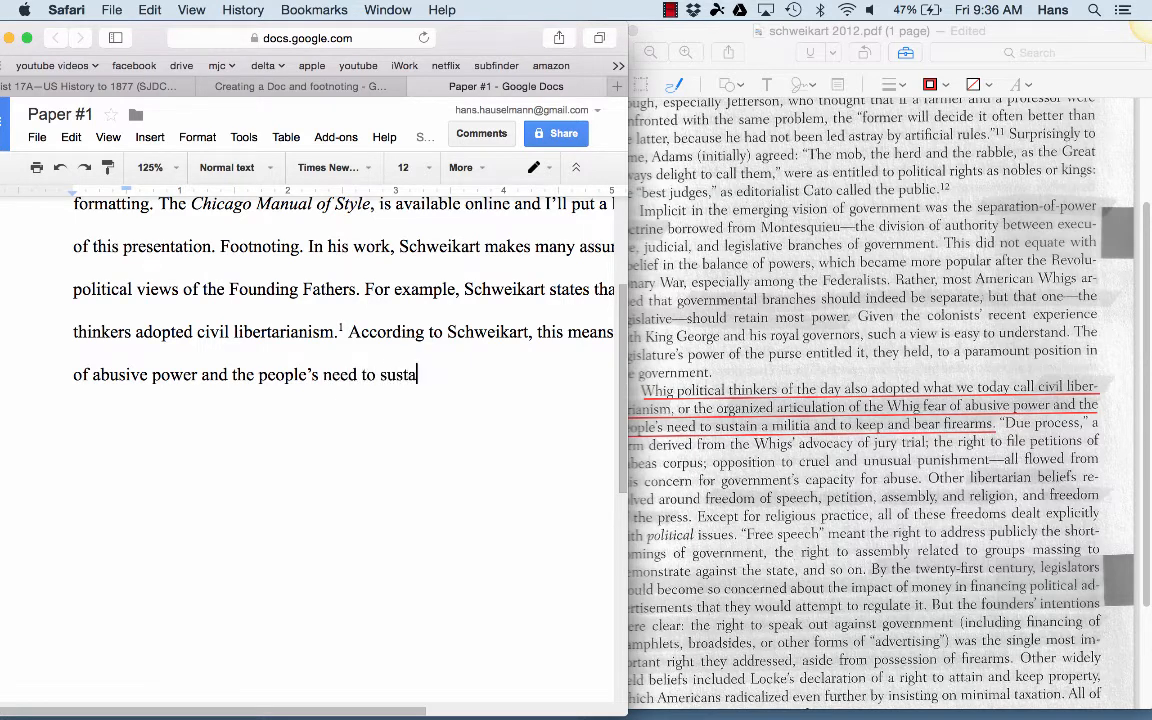
text(in a militi)
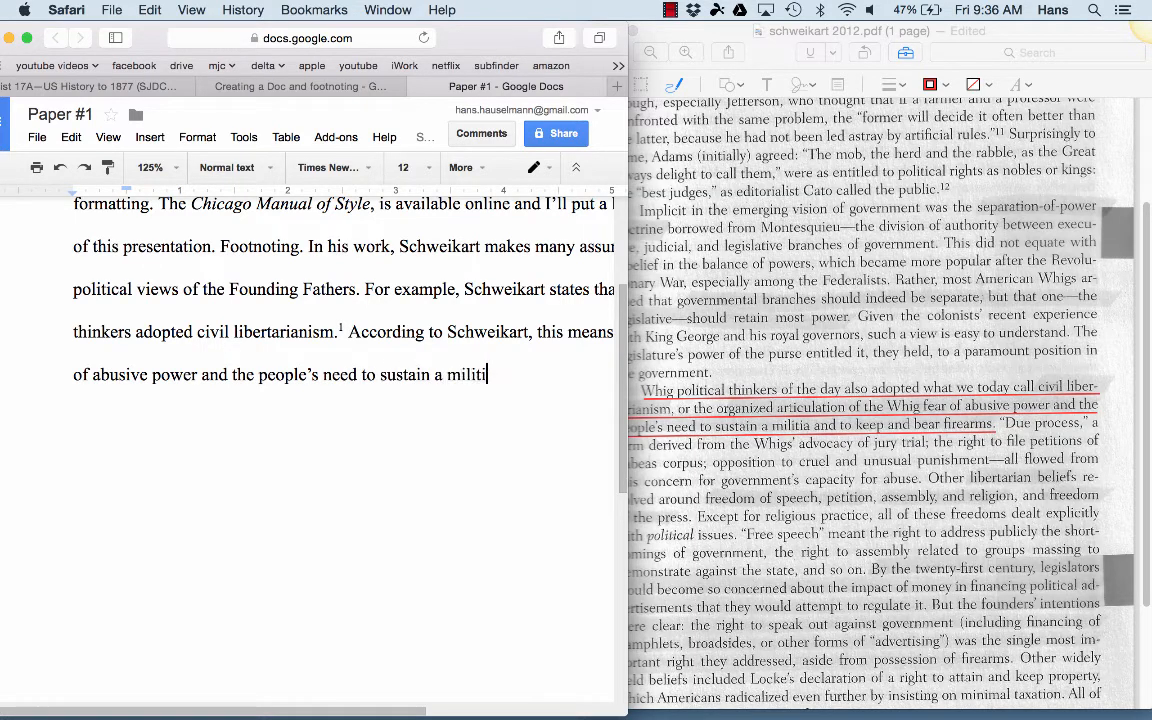
text(a and keep)
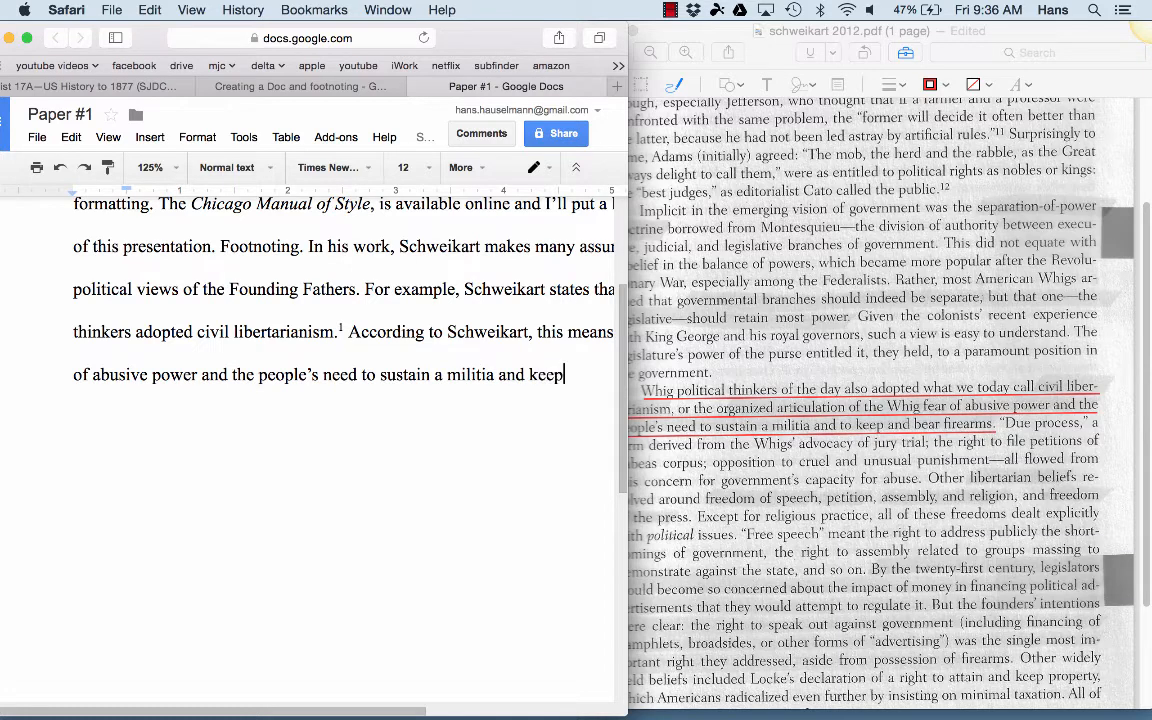
text( and beprevalen)
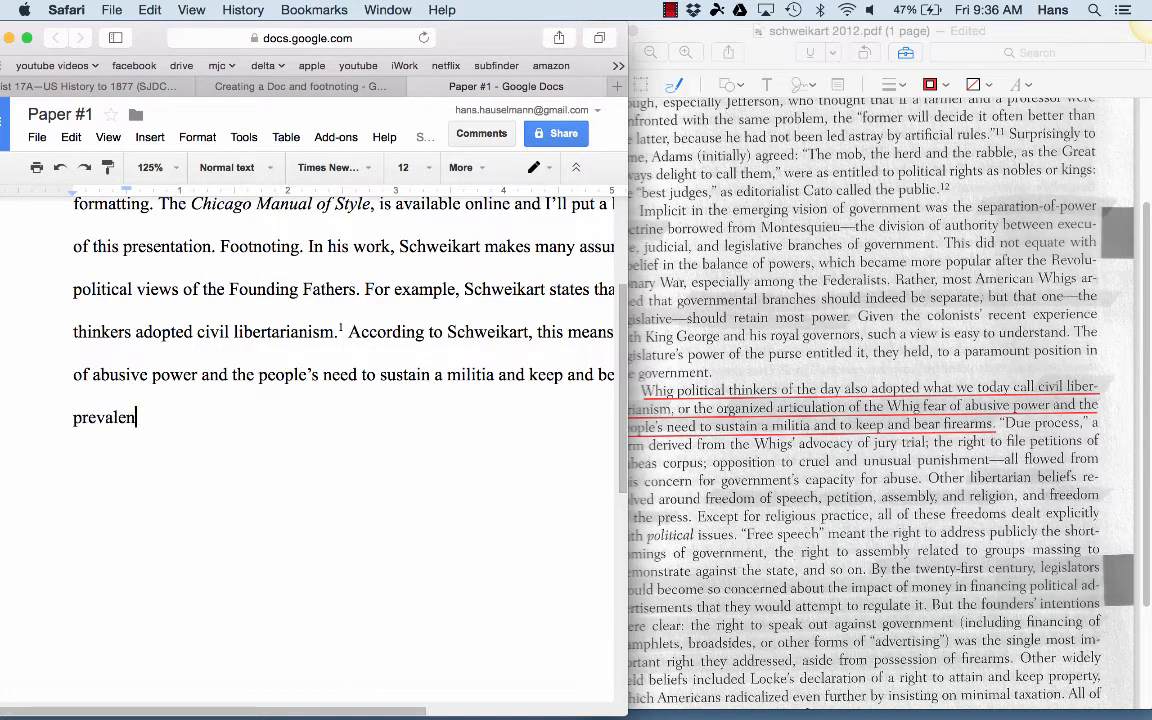
text(t in early Amer)
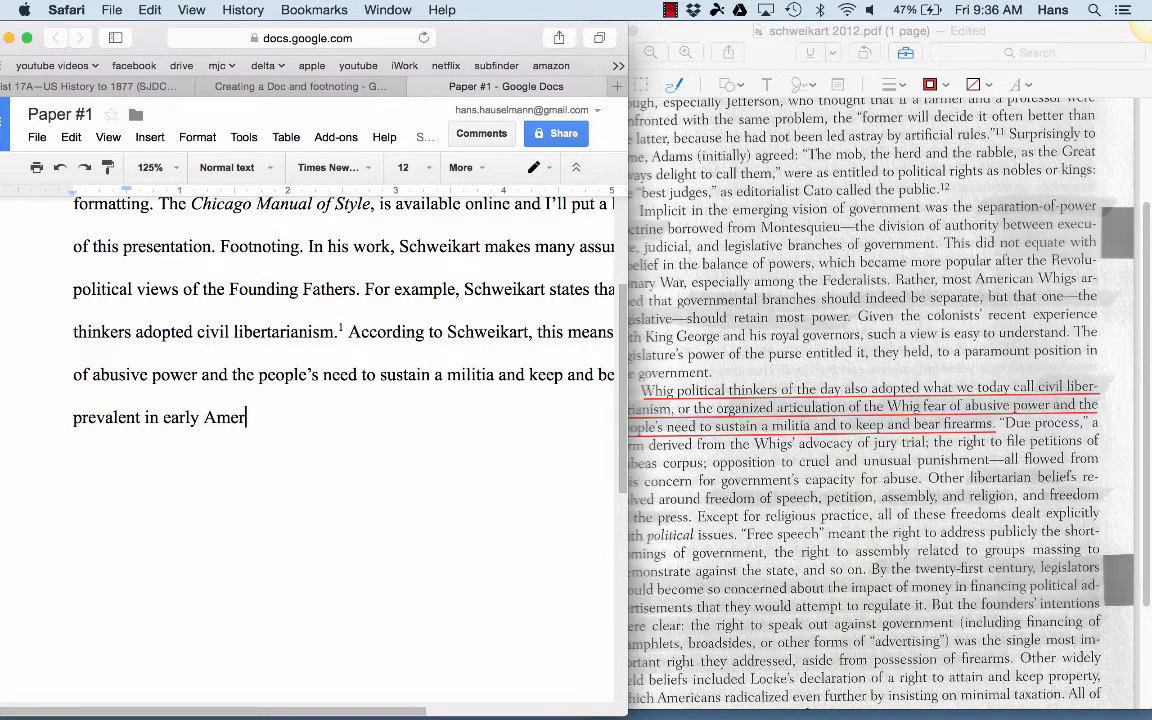
text(ican society.)
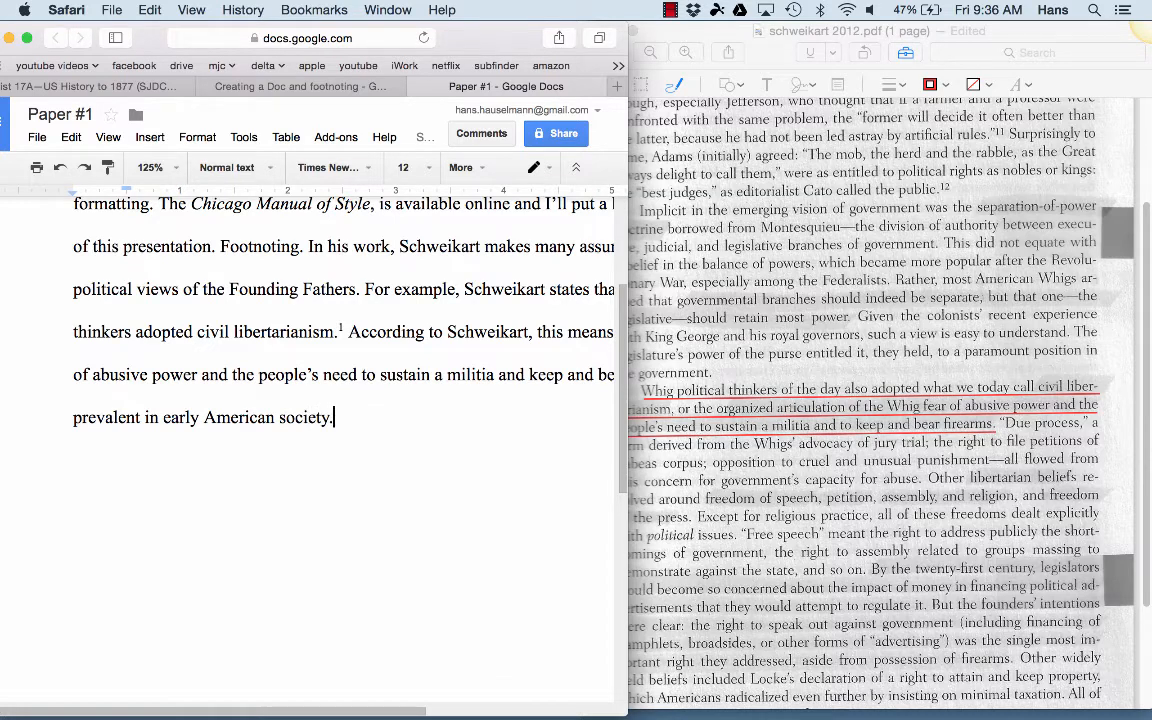
- Widen the document window and insert a second footnote directly after the closing quotation mark following "bear arms"
drag(626, 406, 874, 439)
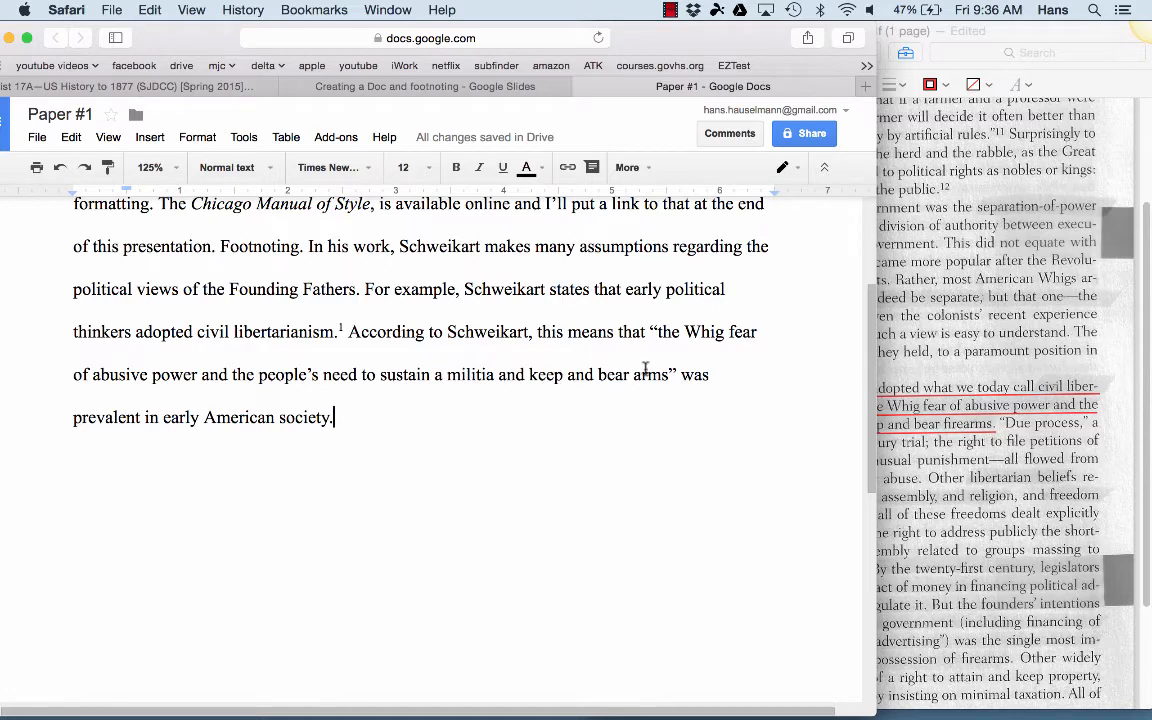
click(674, 373)
click(208, 139)
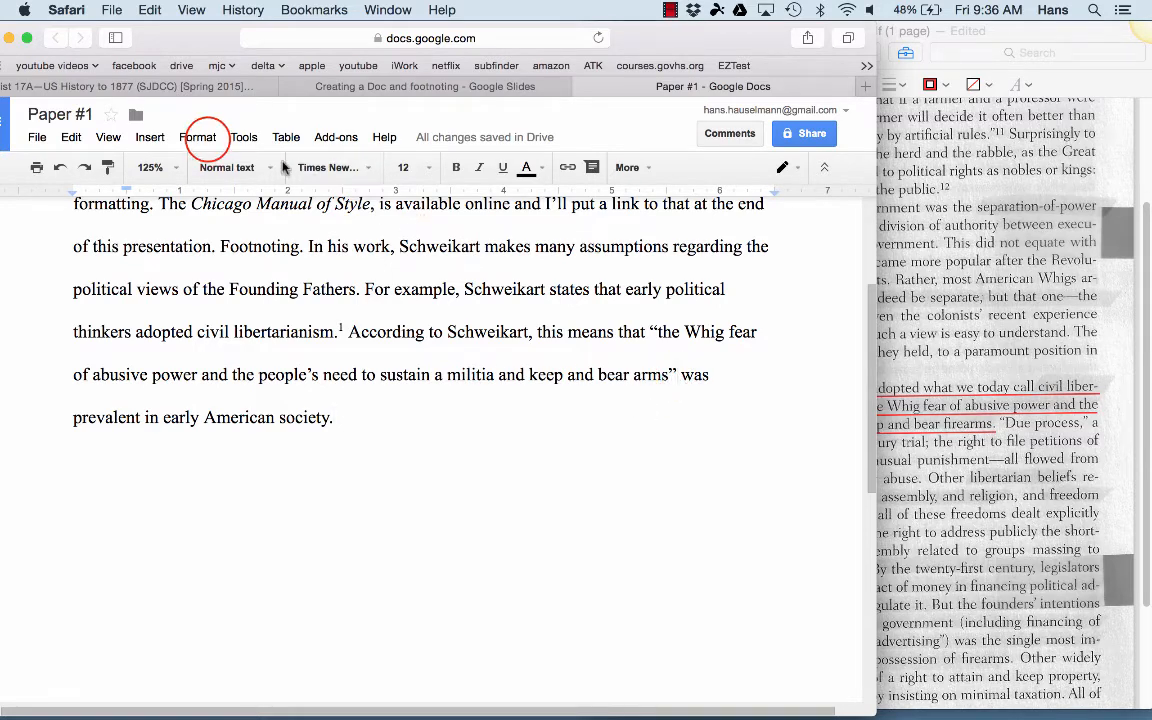
click(198, 137)
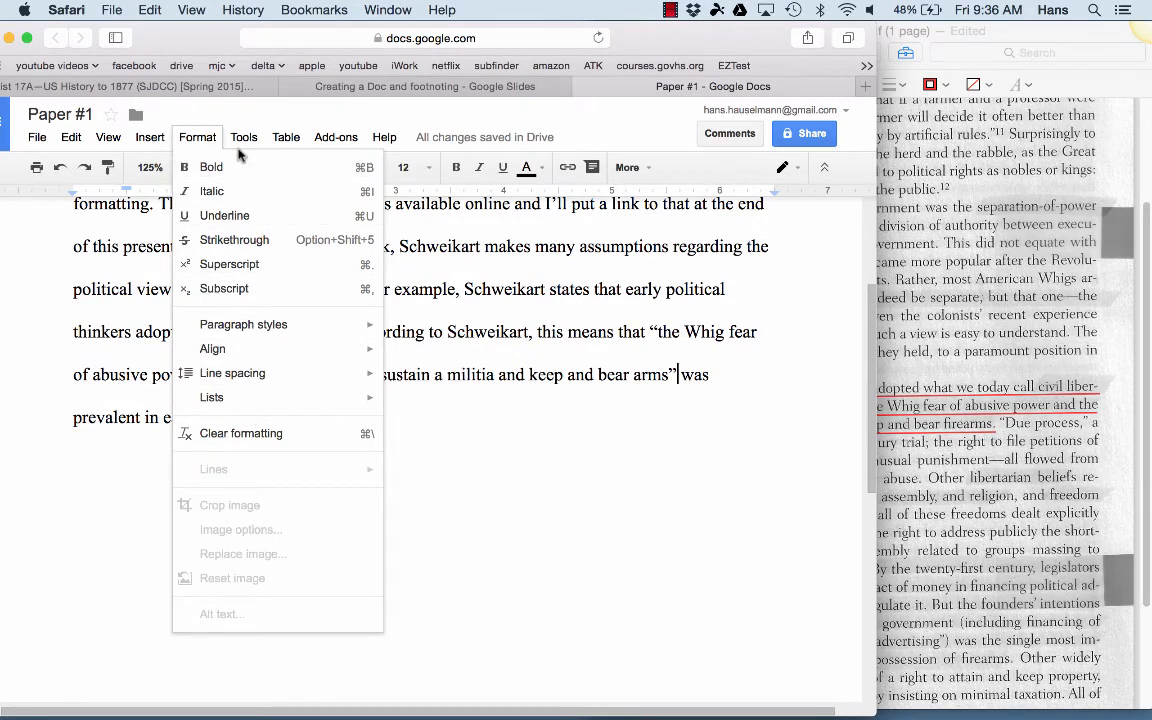
click(150, 137)
click(208, 321)
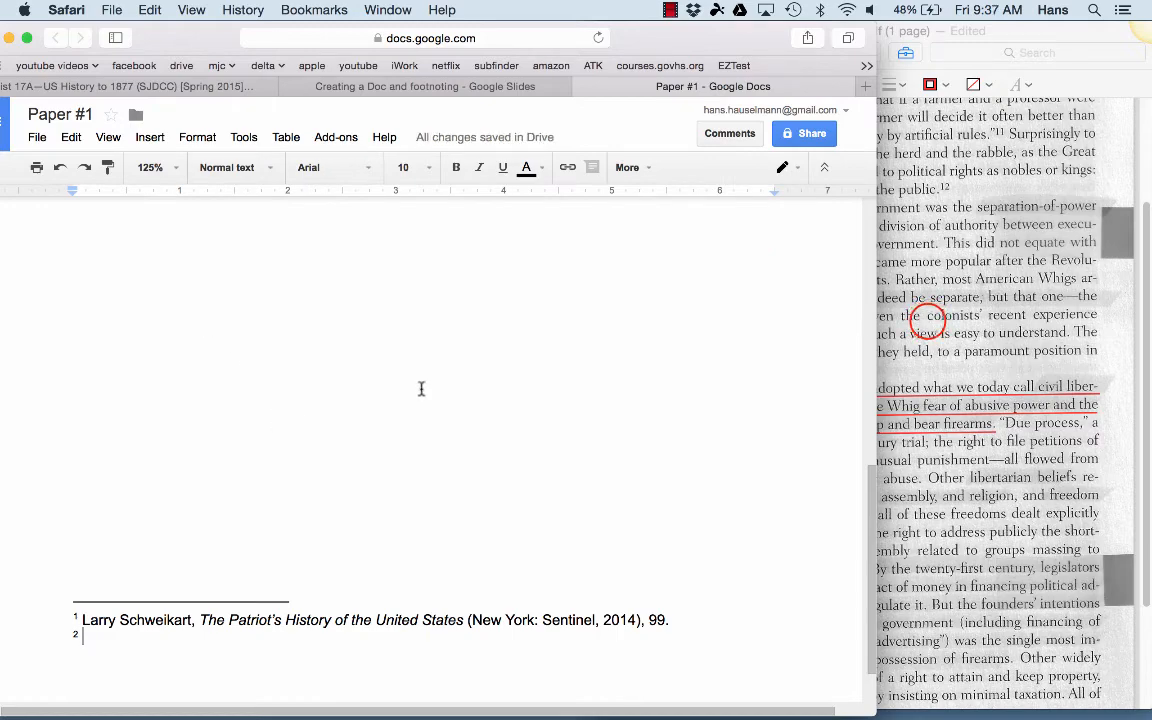
- Check the cited passage on the source page and write the second footnote as "Schweikart, 99."
click(928, 322)
scroll(931, 327, up, 5)
scroll(931, 329, down, 5)
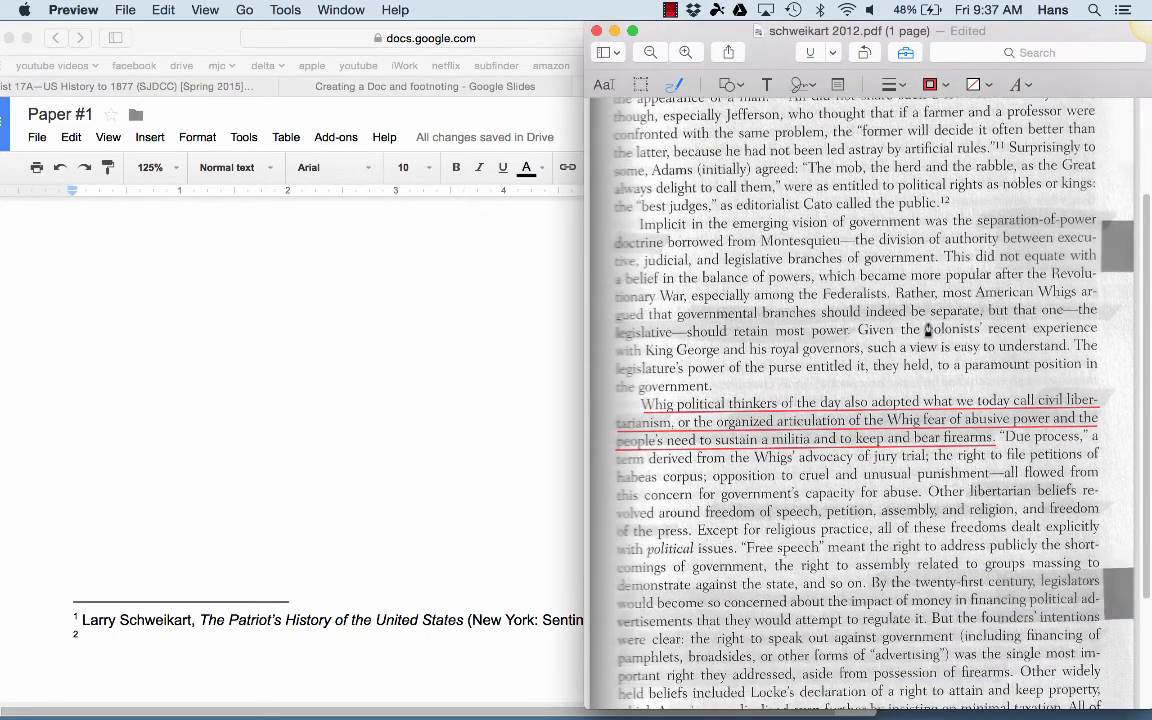
scroll(200, 568, down, 2)
click(140, 585)
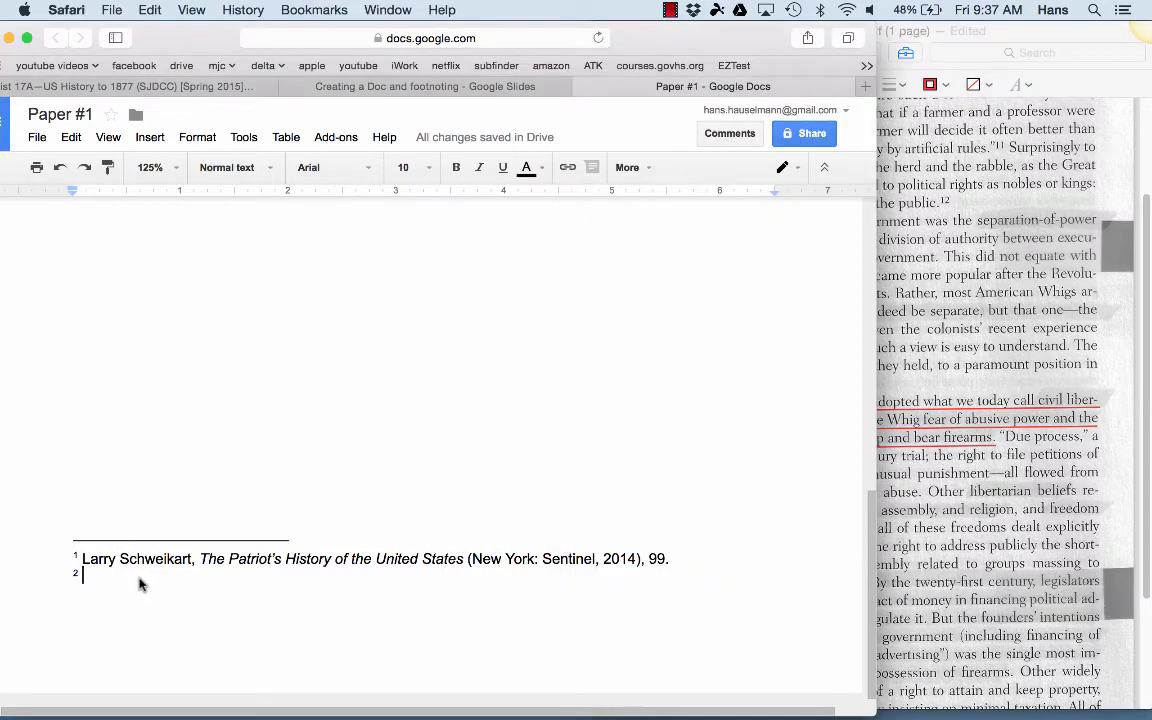
text(Schwei)
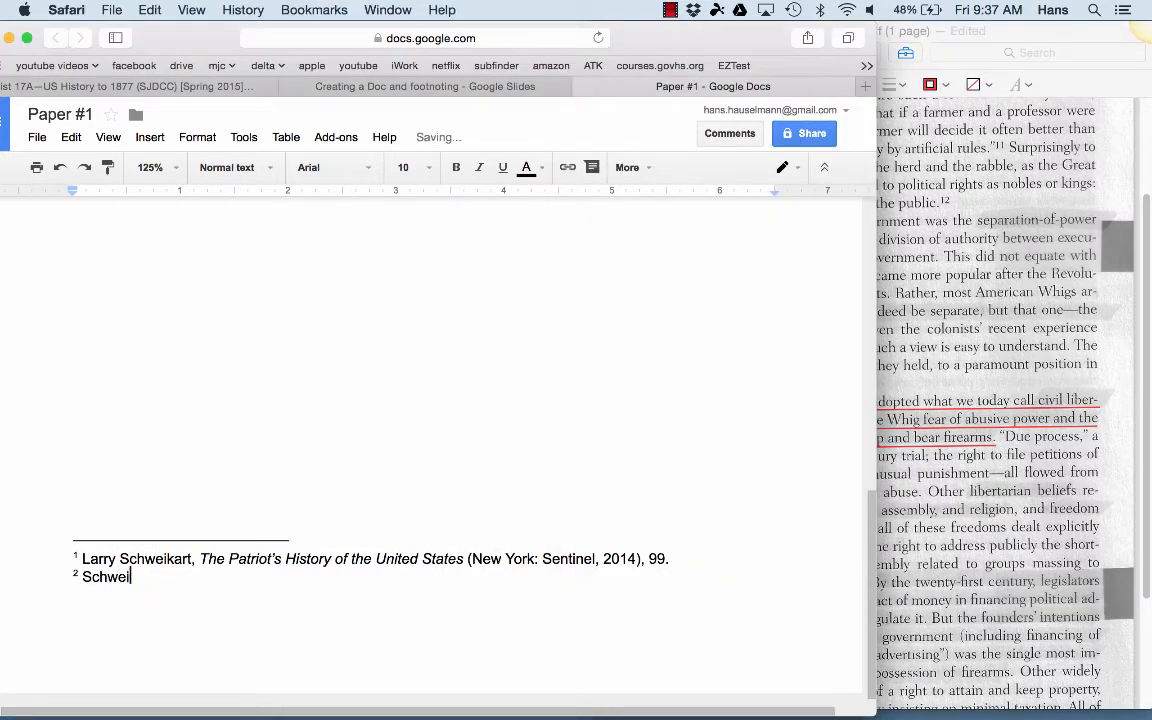
text(kart, 99.)
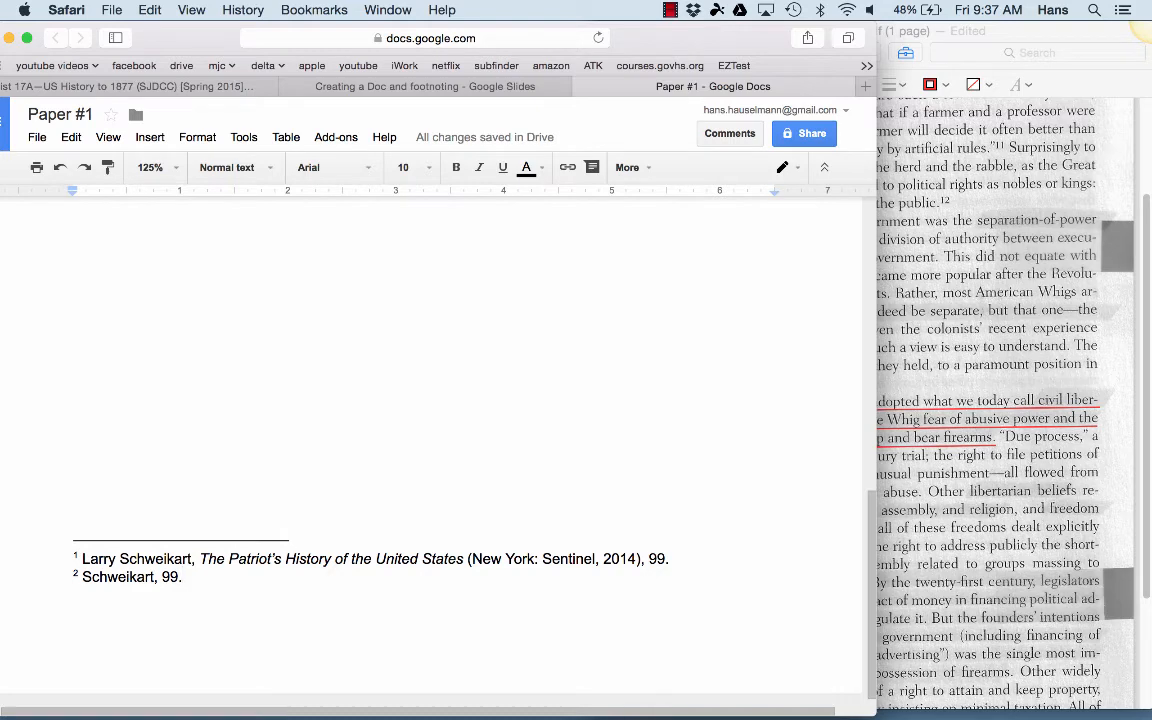
- Erase the second footnote's text and rewrite it as "Ibid, 99."
key(BackSpace)
key(BackSpace)
key(BackSpace)
key(BackSpace)
key(BackSpace)
key(BackSpace)
key(BackSpace)
key(BackSpace)
key(BackSpace)
key(BackSpace)
key(BackSpace)
key(BackSpace)
key(BackSpace)
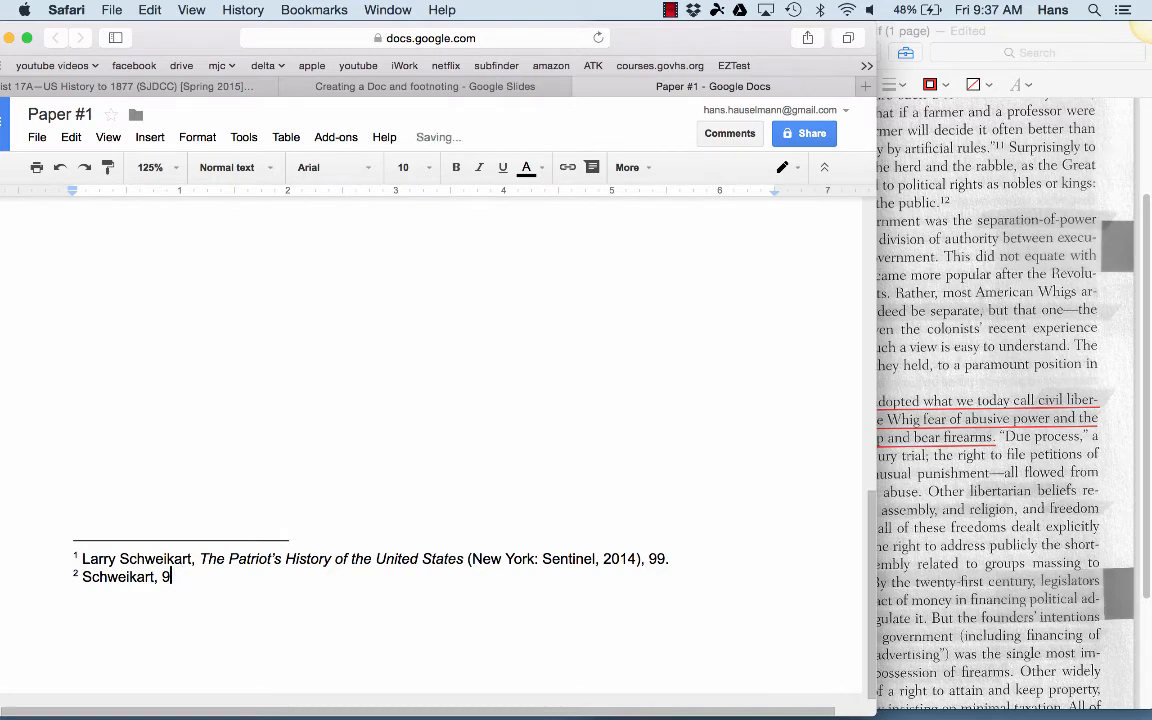
key(BackSpace)
key(BackSpace)
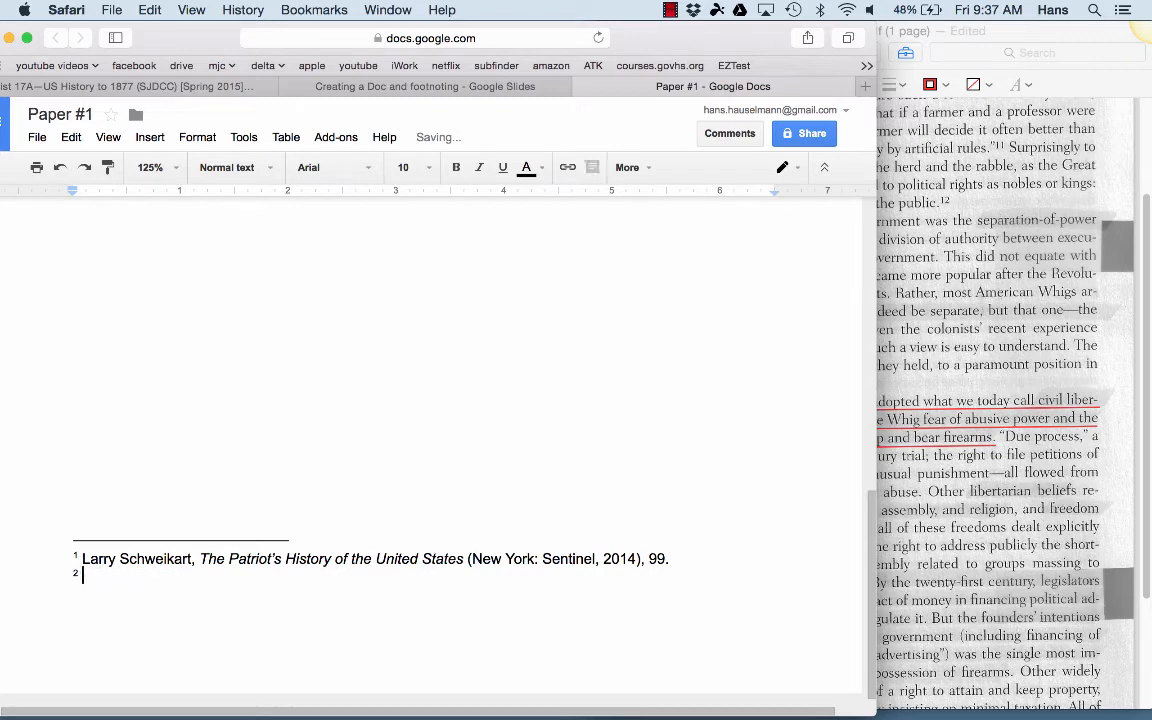
text(Ib)
text(, 99.)
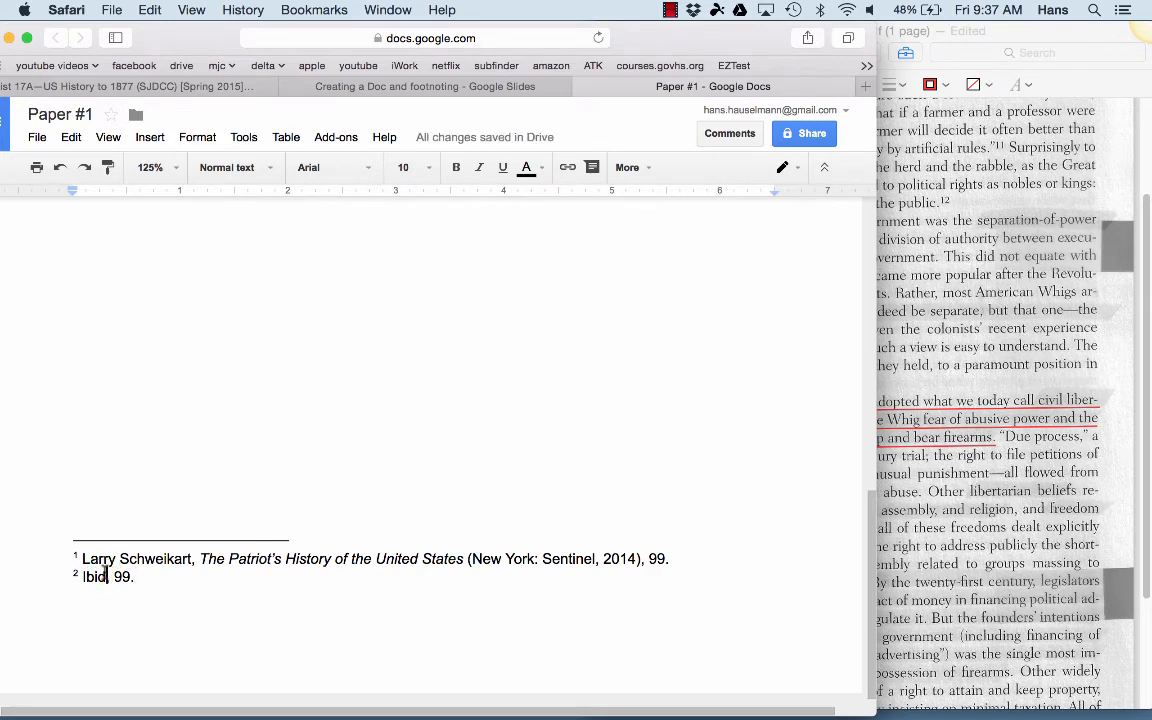
- Replace "Ibid" with "Schweikart" in the second footnote
double_click(93, 577)
text(Schweikar)
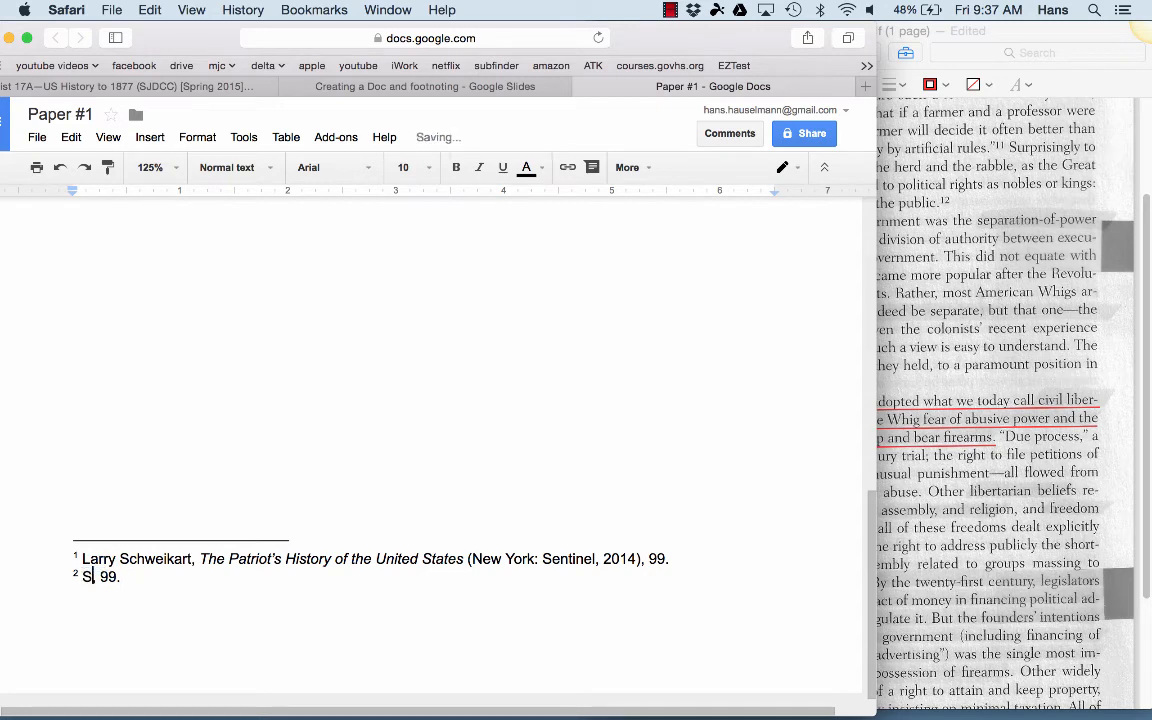
text(t,)
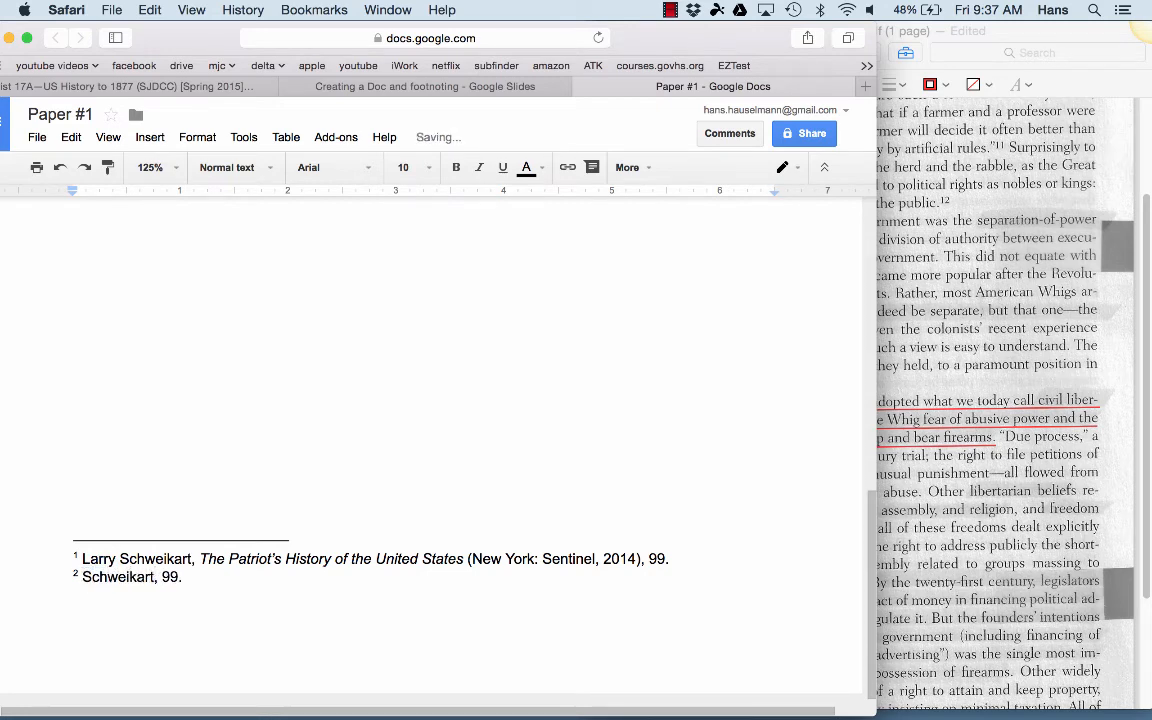
click(194, 578)
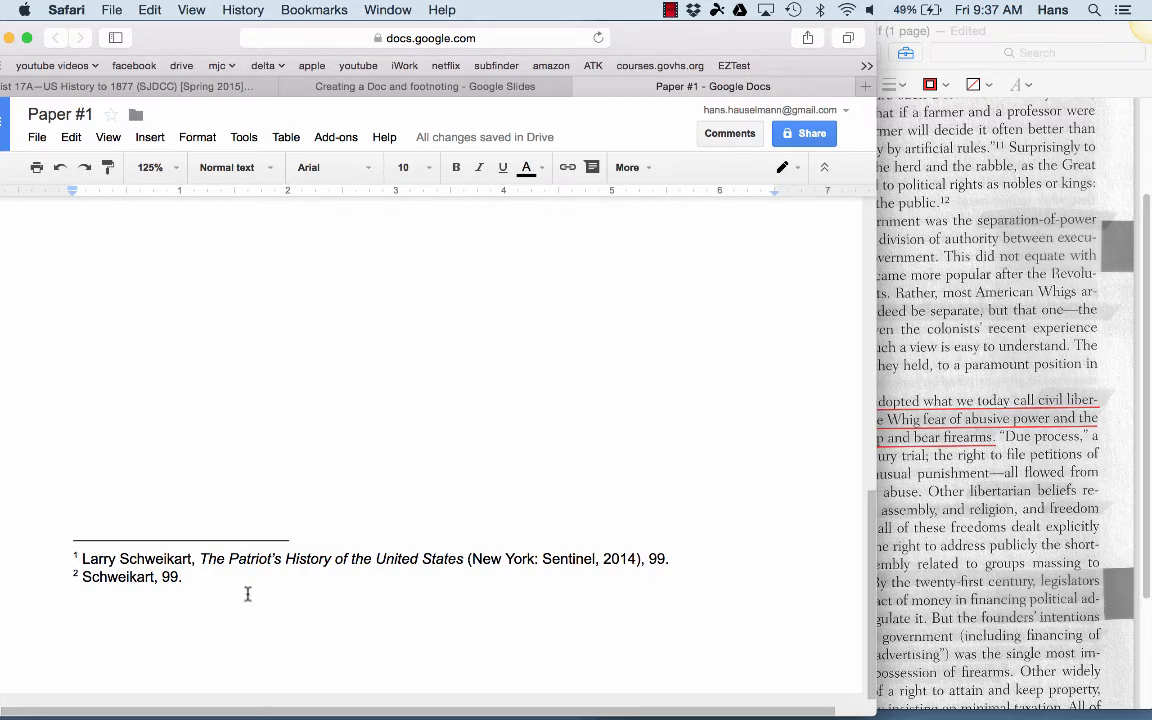
- Insert a page break after the body paragraph's last sentence, ending in "early American society."
scroll(445, 465, up, 10)
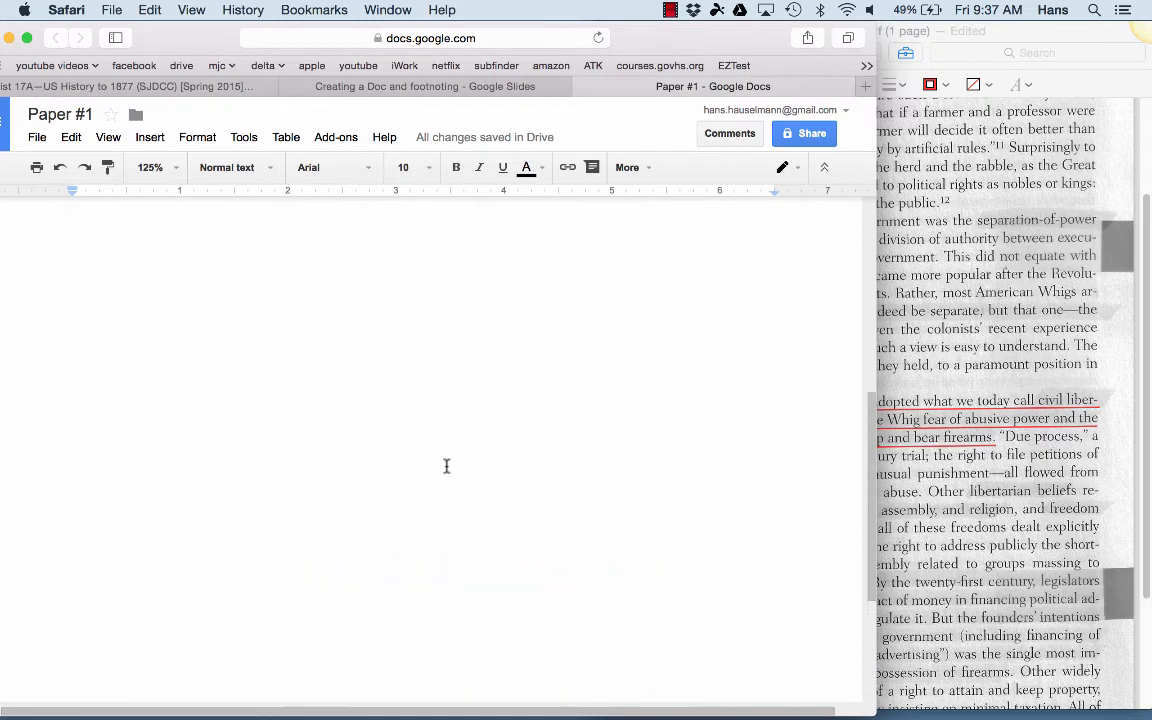
click(370, 326)
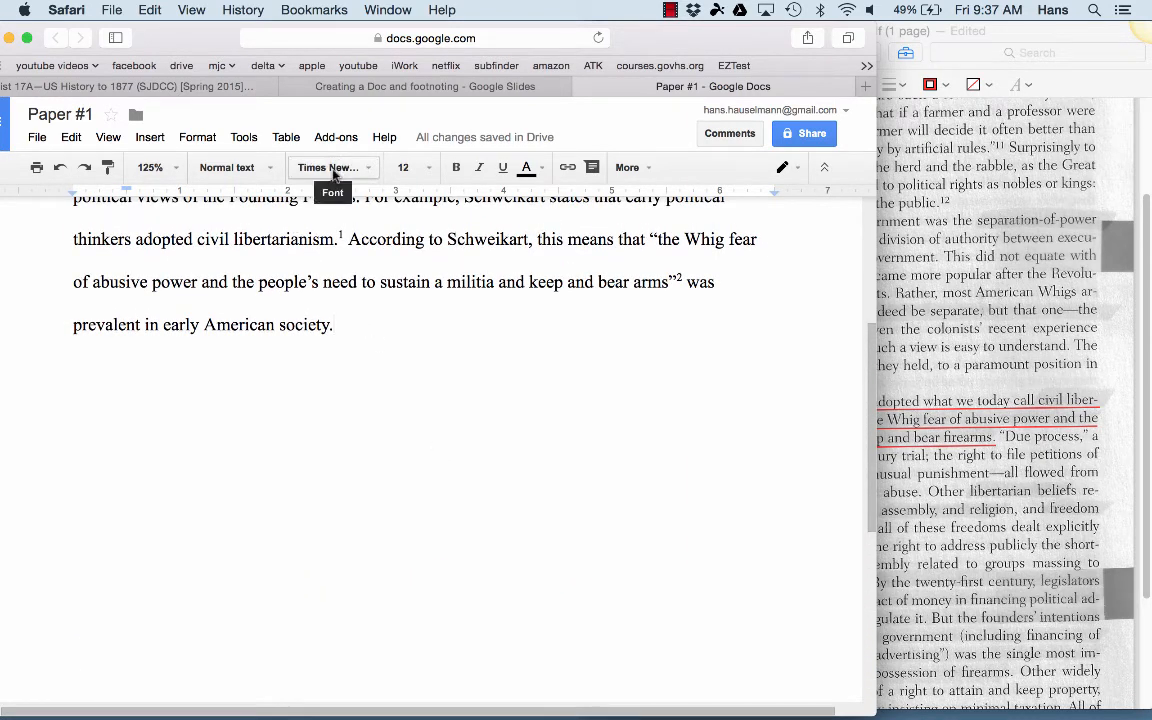
click(150, 137)
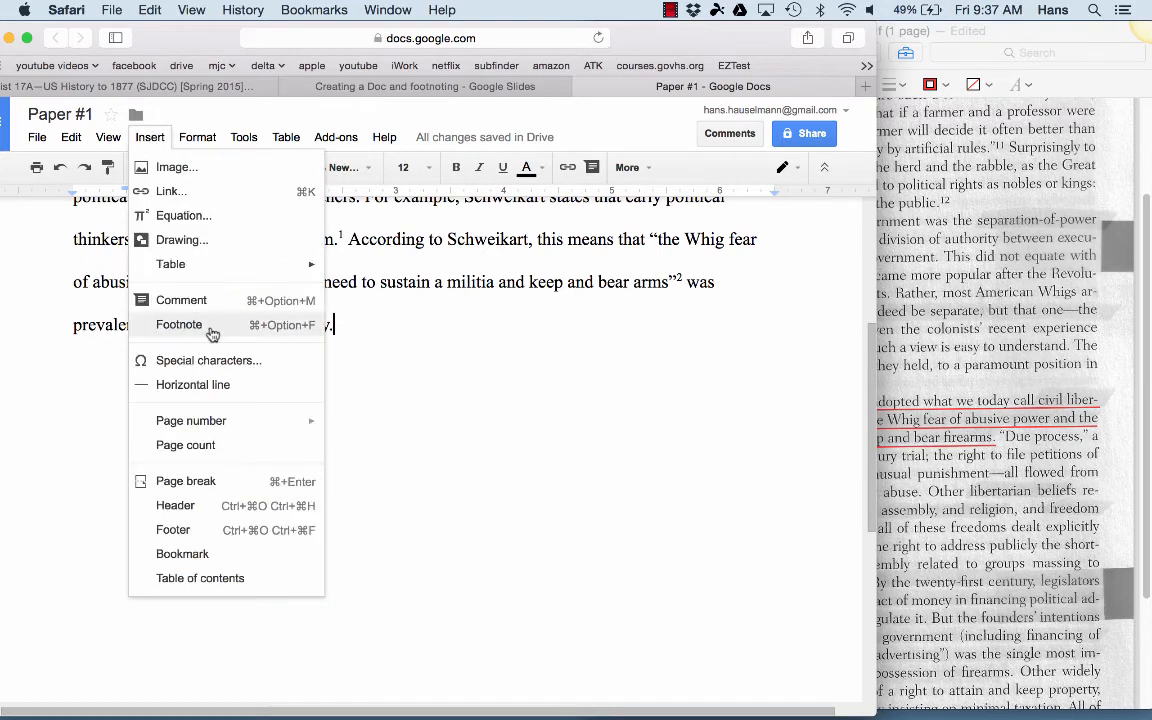
click(231, 481)
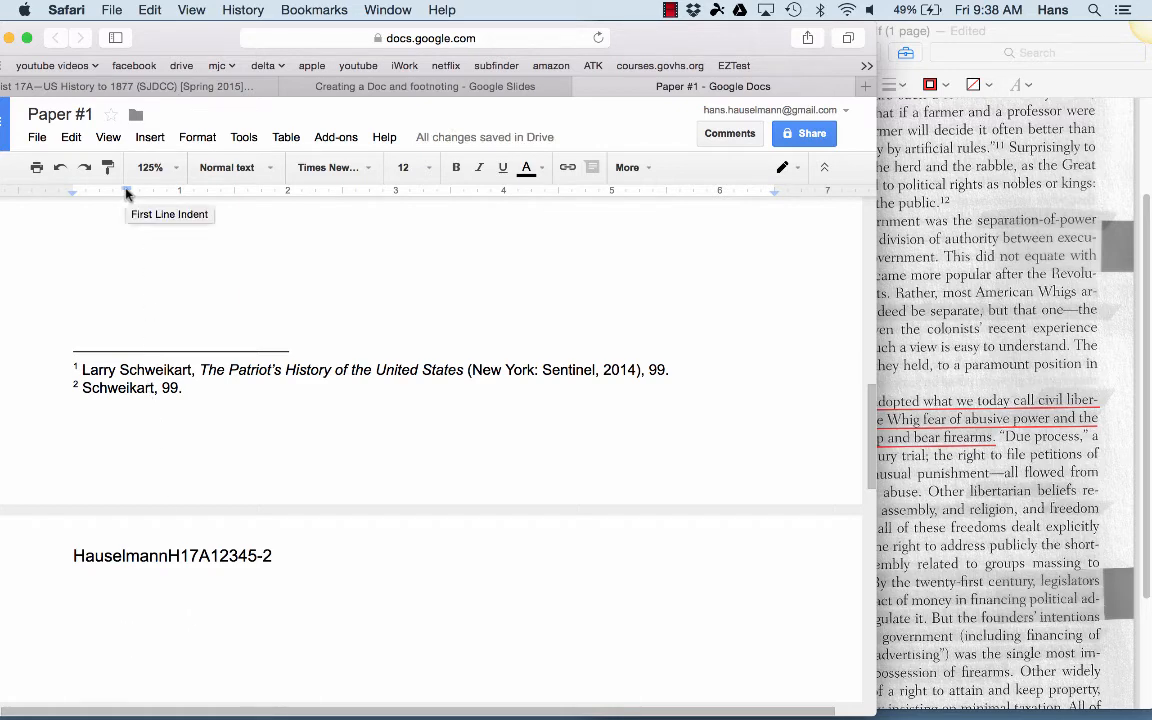
- Give the new page's empty paragraph a 0.5-inch hanging indent and single line spacing, widening the document window to reach the spacing options
mouse_move(126, 193)
mouse_down()
mouse_move(72, 188)
mouse_move(69, 198)
mouse_move(89, 200)
mouse_move(127, 190)
mouse_move(75, 197)
mouse_up()
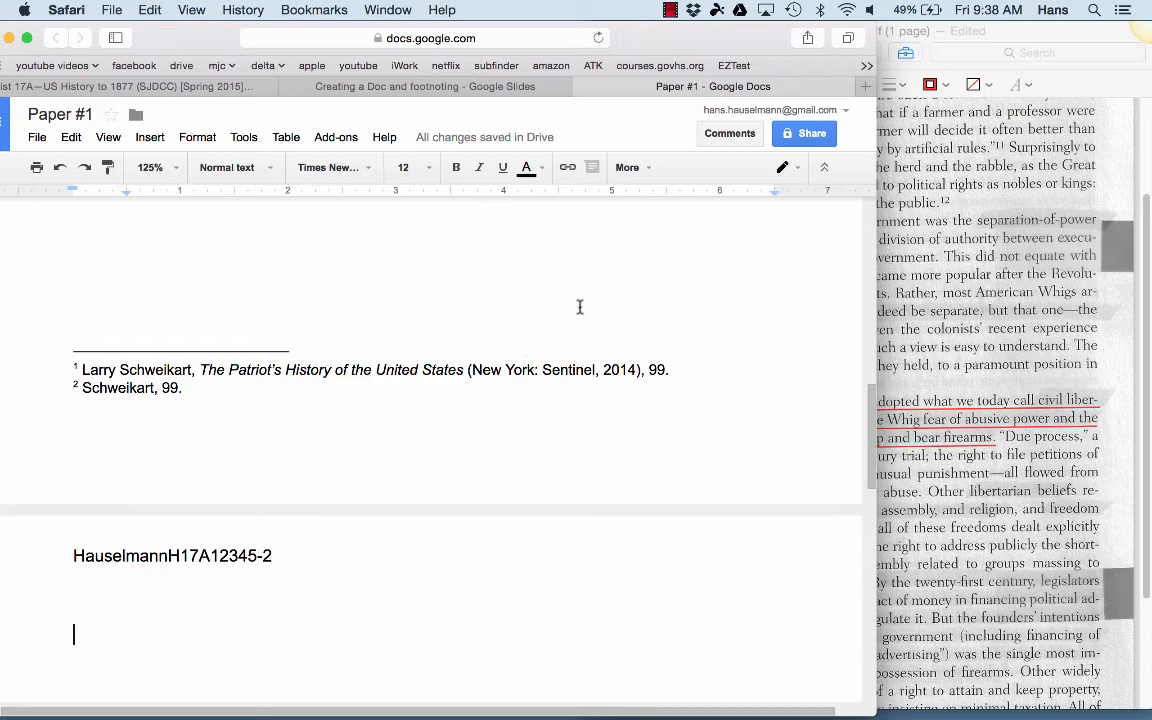
click(877, 239)
drag(900, 244, 1144, 266)
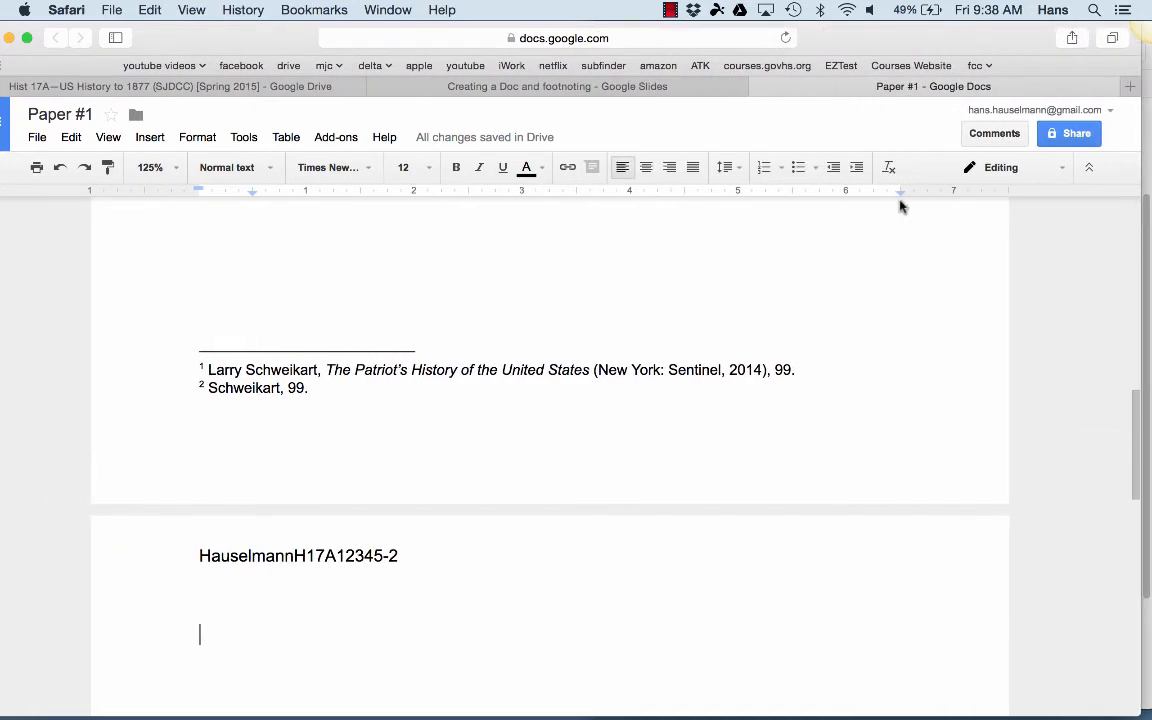
click(740, 172)
click(740, 172)
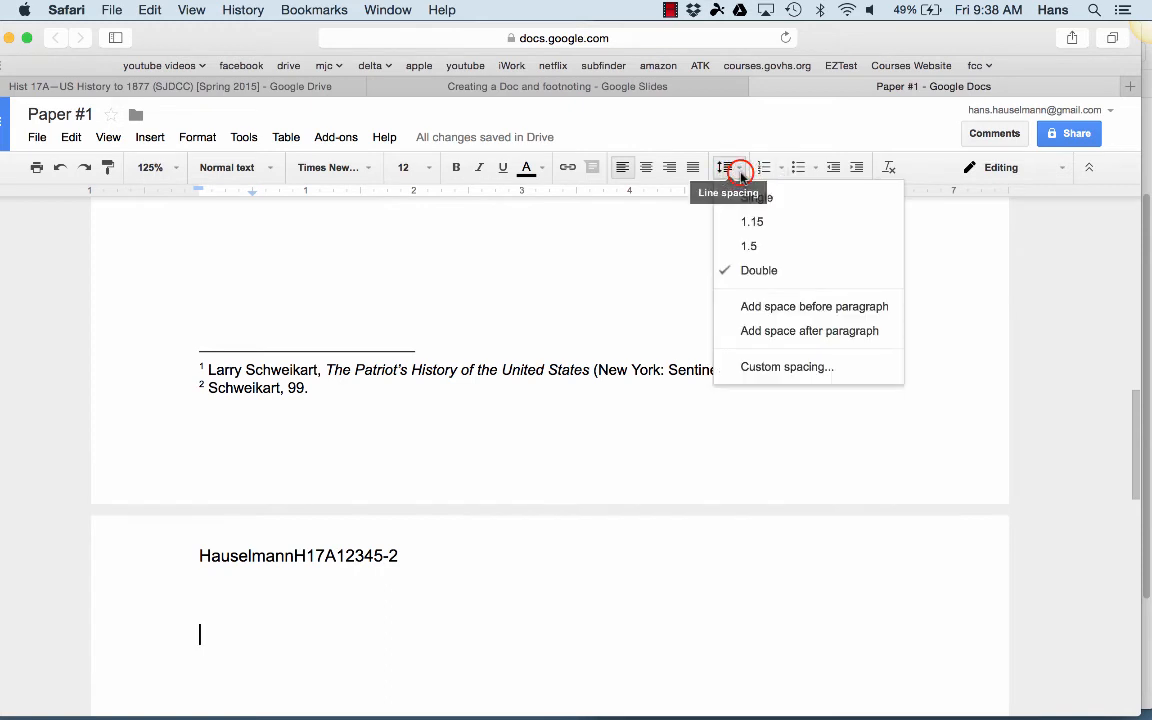
click(760, 200)
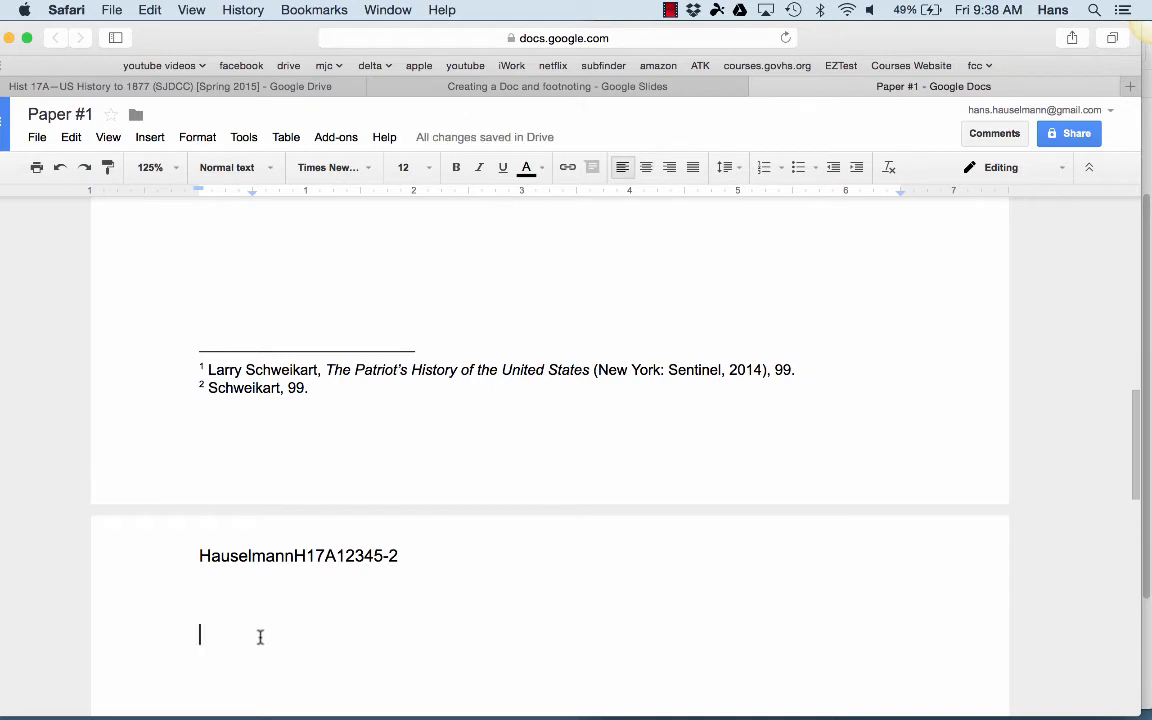
- Add the heading "Bibliography" at the start of the new page and centre it
text(Bibli)
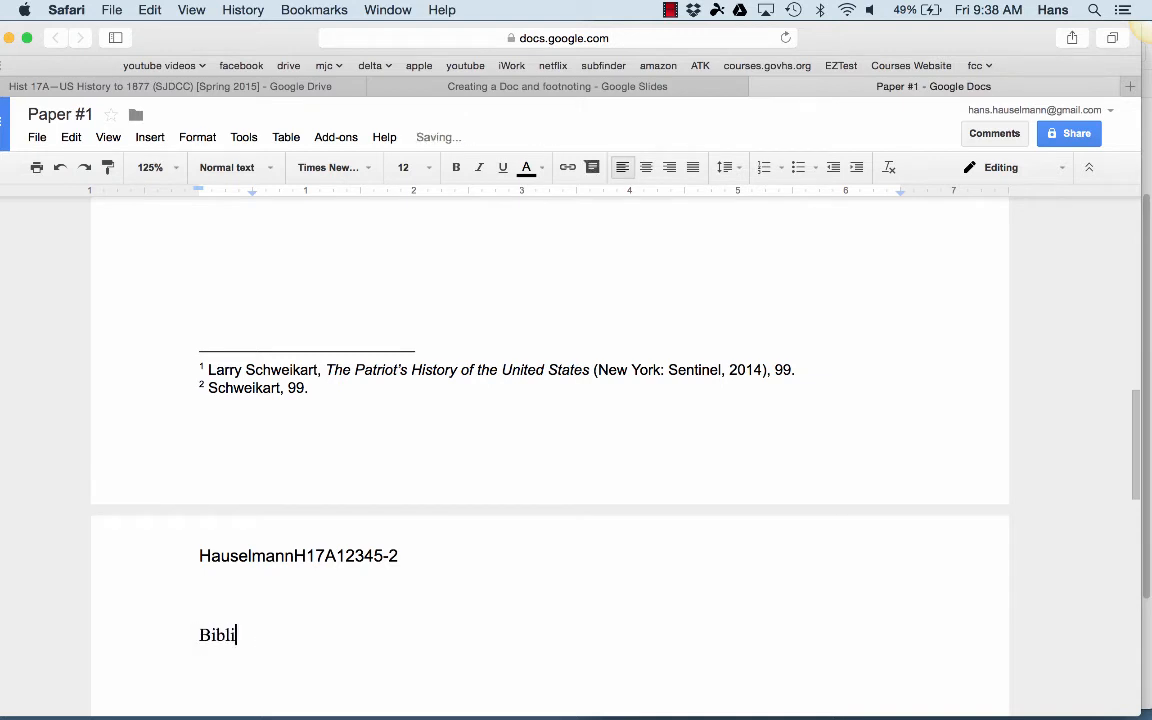
text(ography)
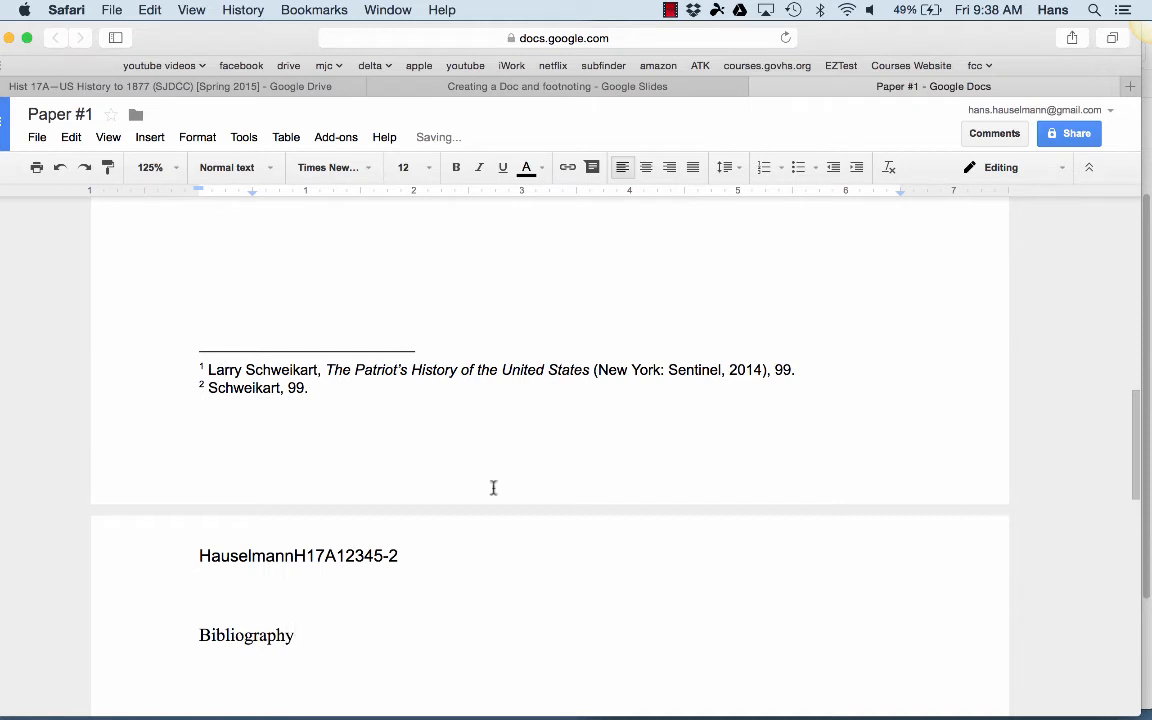
click(646, 167)
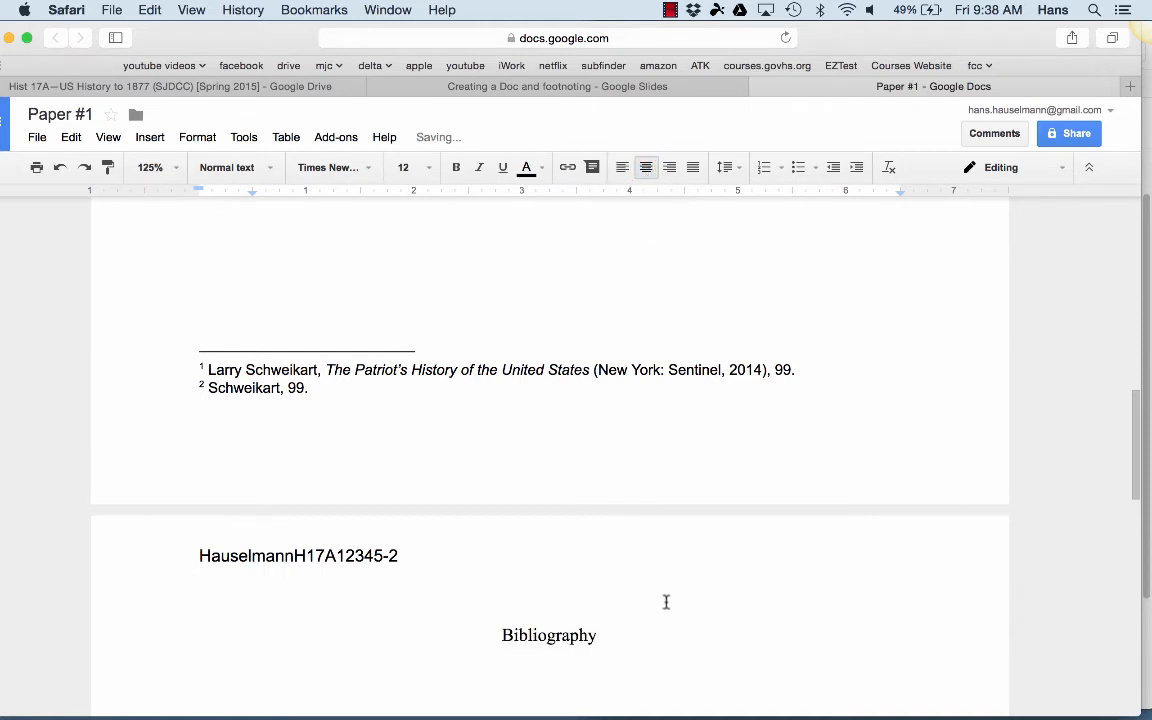
- Start a left-aligned entry on a new line below the Bibliography heading with the author as "Schweikart, Larry."
key(Return)
click(621, 167)
scroll(678, 550, down, 5)
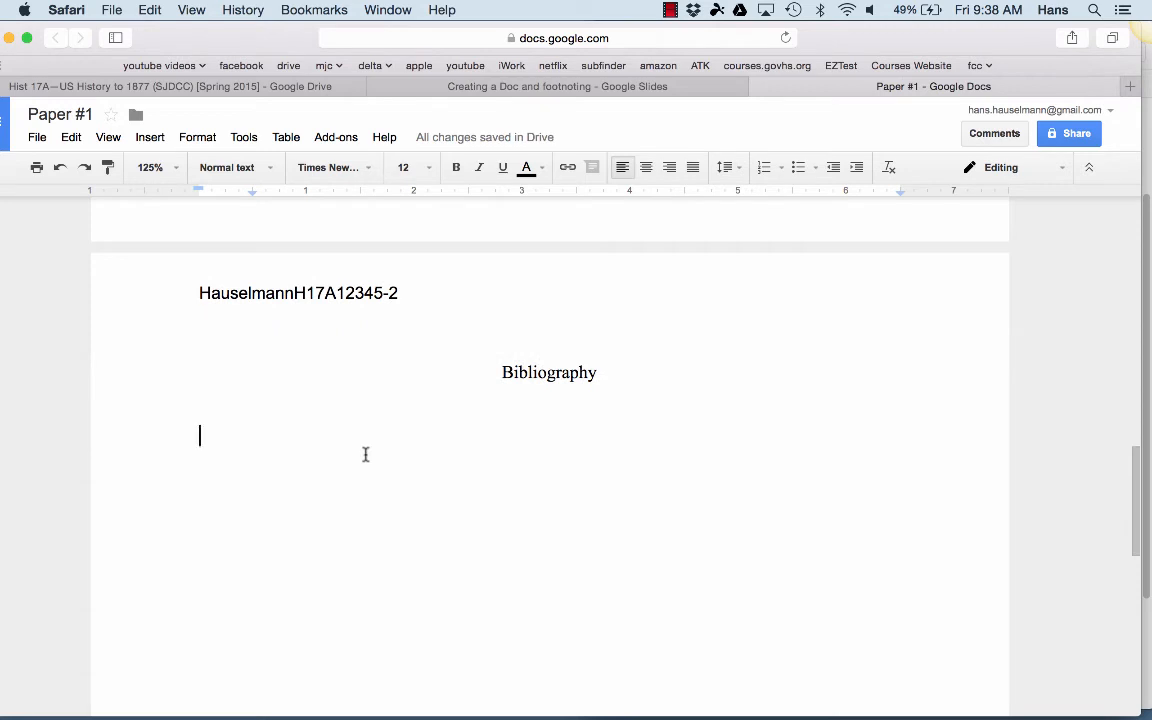
text(Schw)
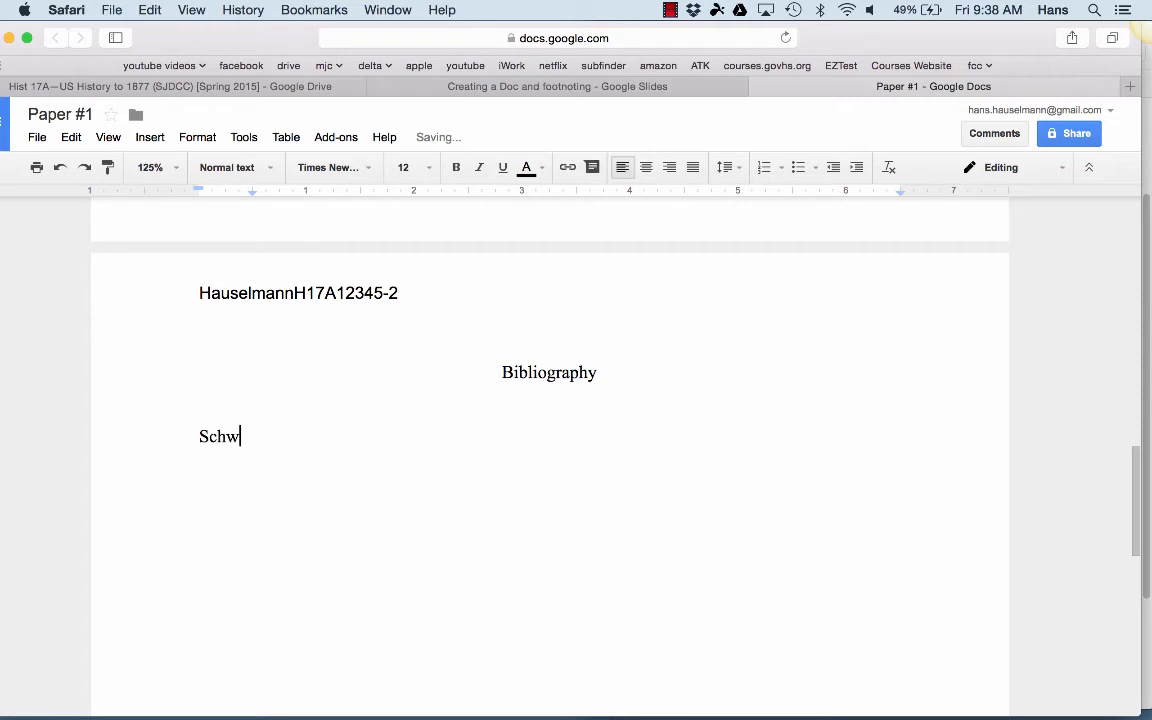
text(eikart, Lar)
text(ry,)
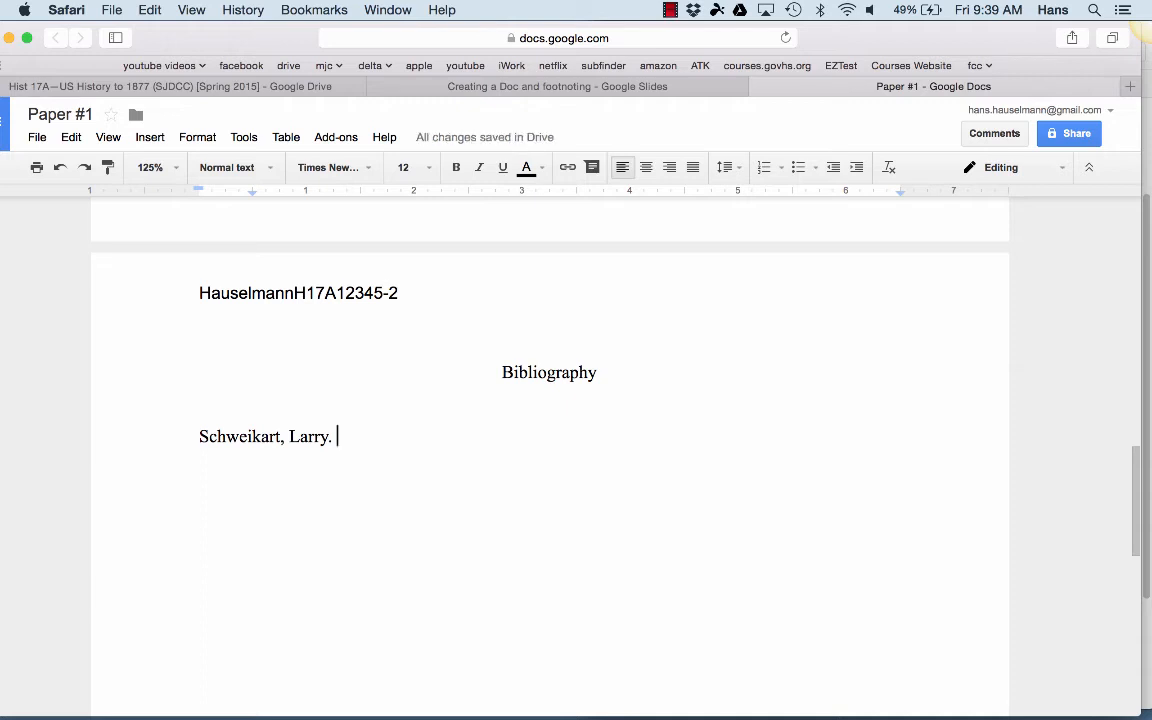
- Add the italic book title "The Patriot's History of the United States" after the author, followed by a non-italic period
key(super+i)
text(The)
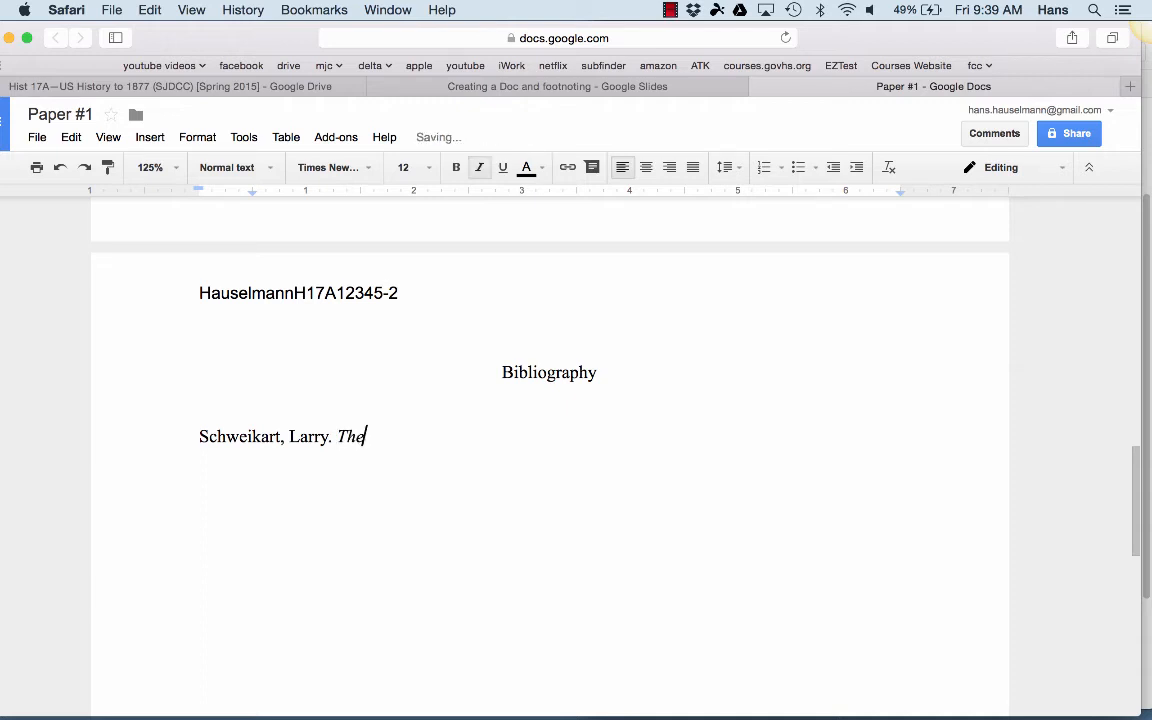
text( Patriot's History of the U)
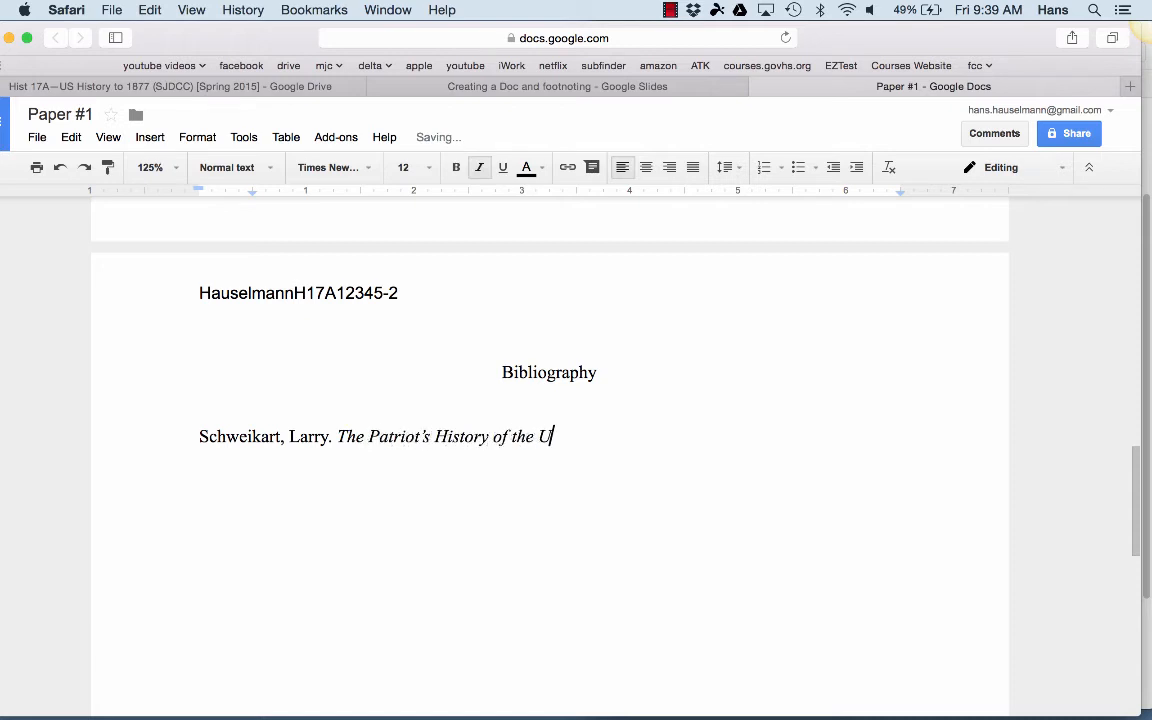
text(nited States)
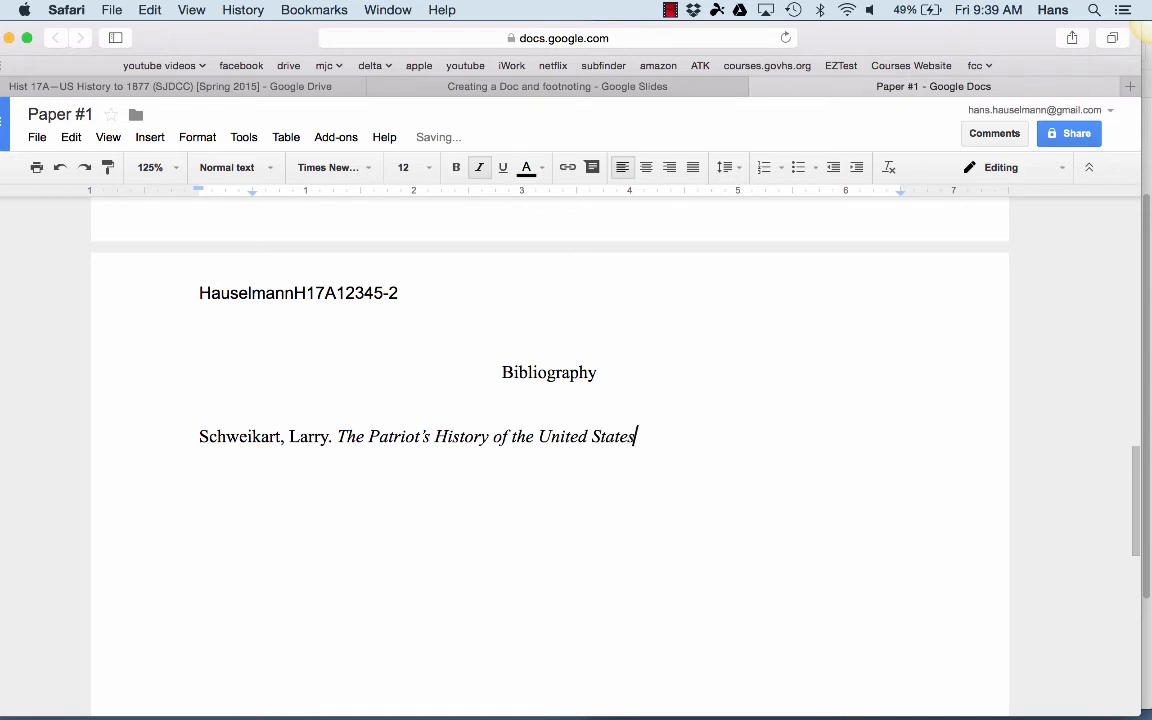
key(super+i)
text(.)
- Complete the bibliography entry with "New York: Sentinel, 2014." and add two line breaks after it
text( N)
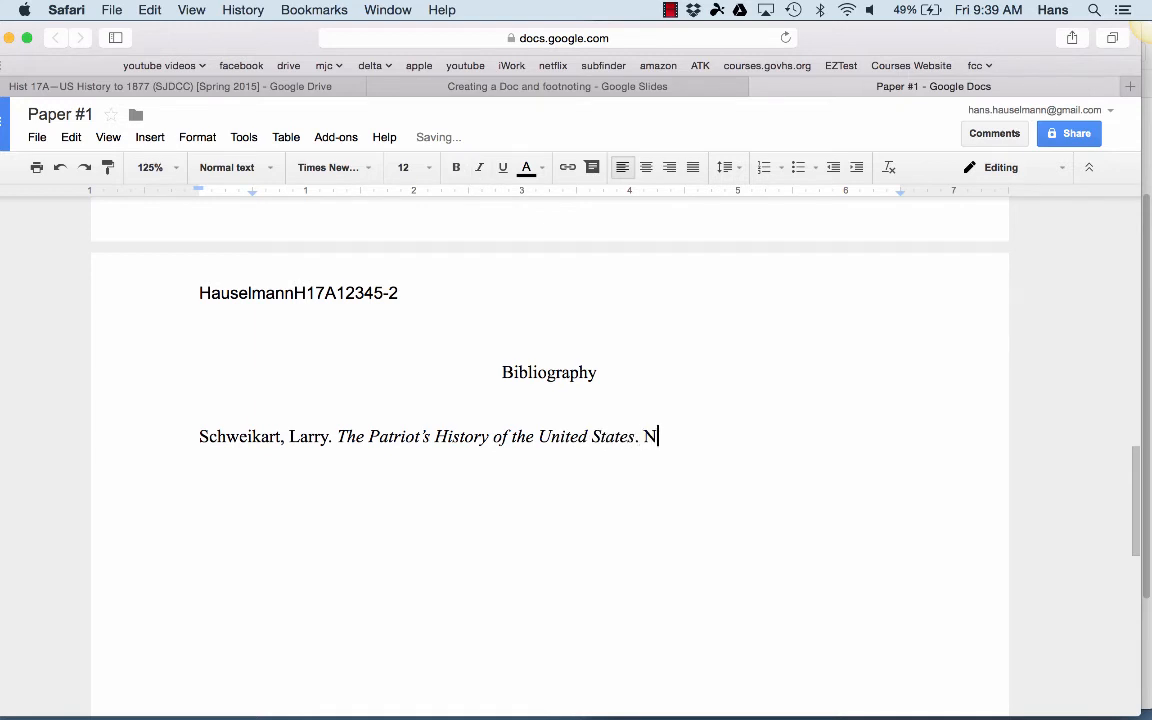
text(ew York: Sentine)
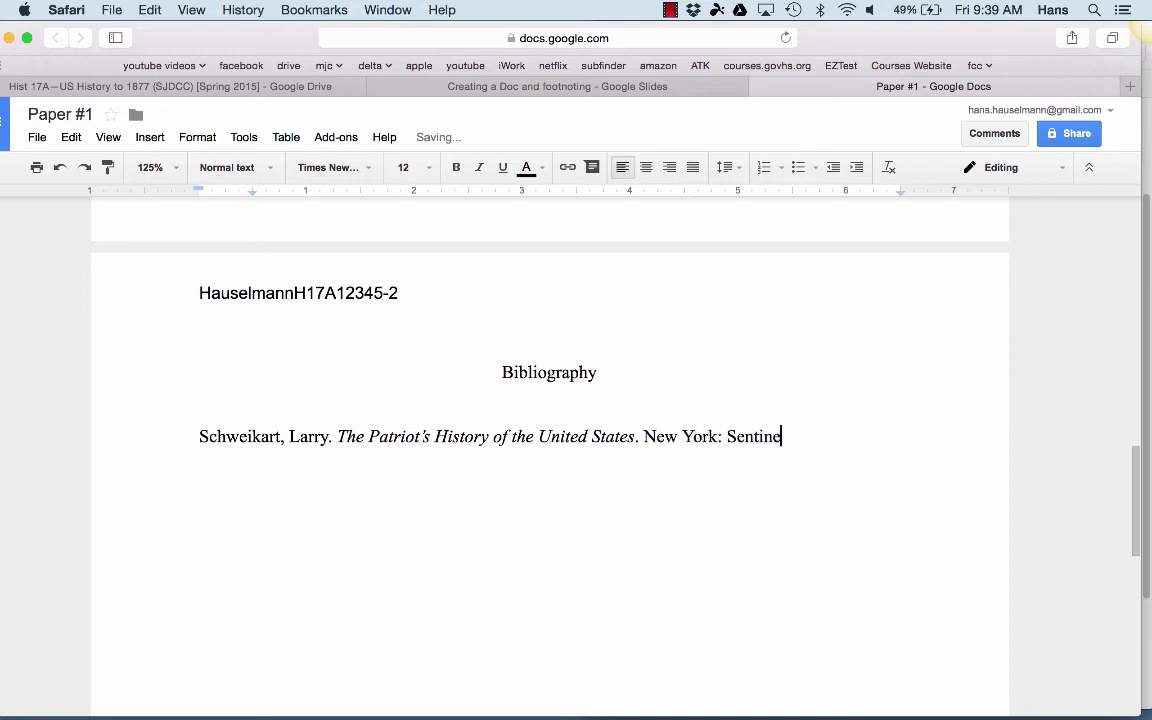
text(l, 2014.)
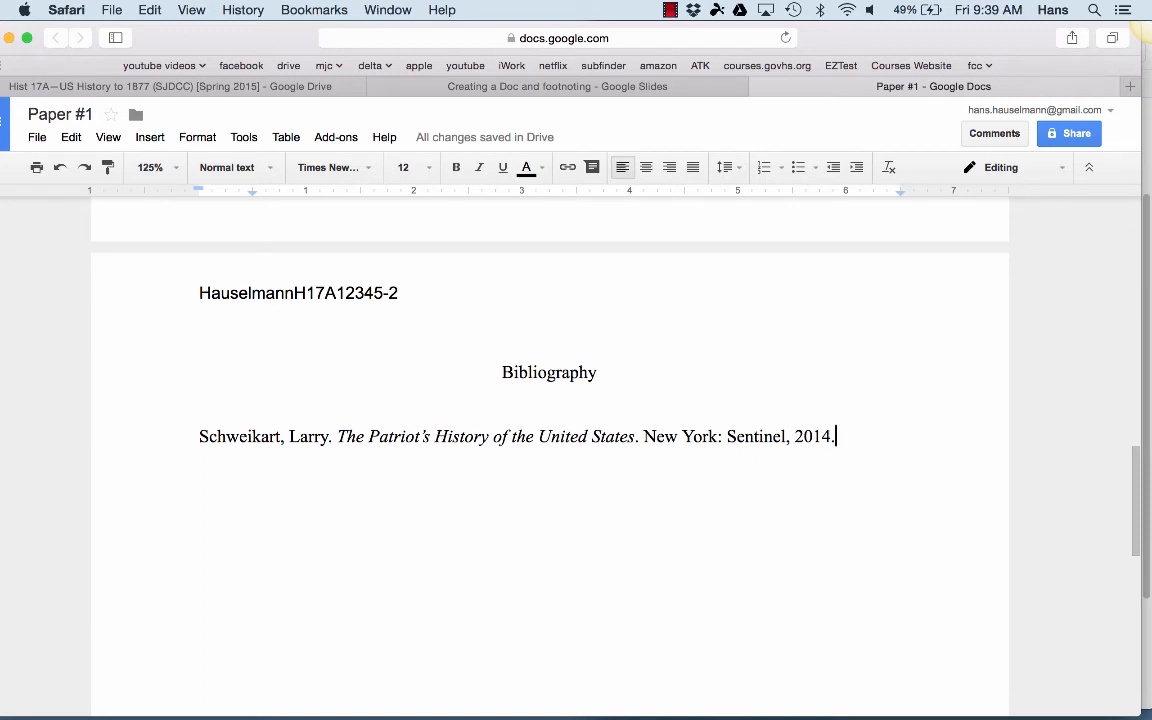
key(Return)
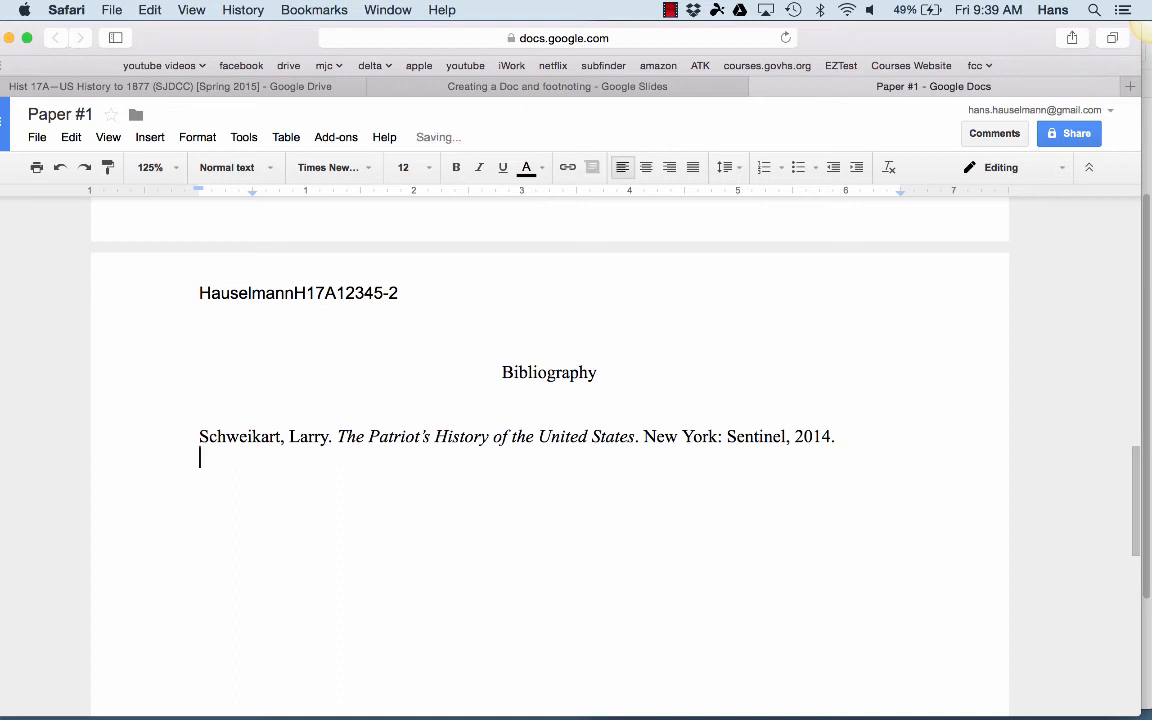
key(Return)
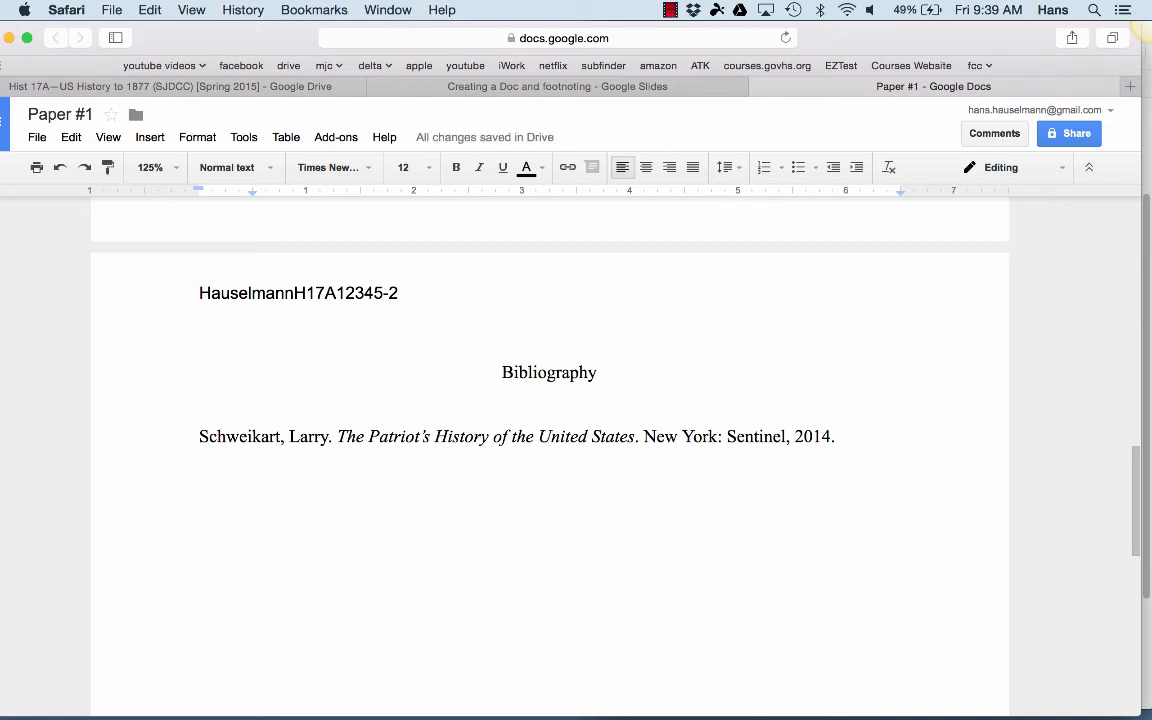
- Insert the italic subtitle ": From Columbus's Great Discovery to America's Age of Entitlement" after "United States" in the bibliography entry
click(636, 437)
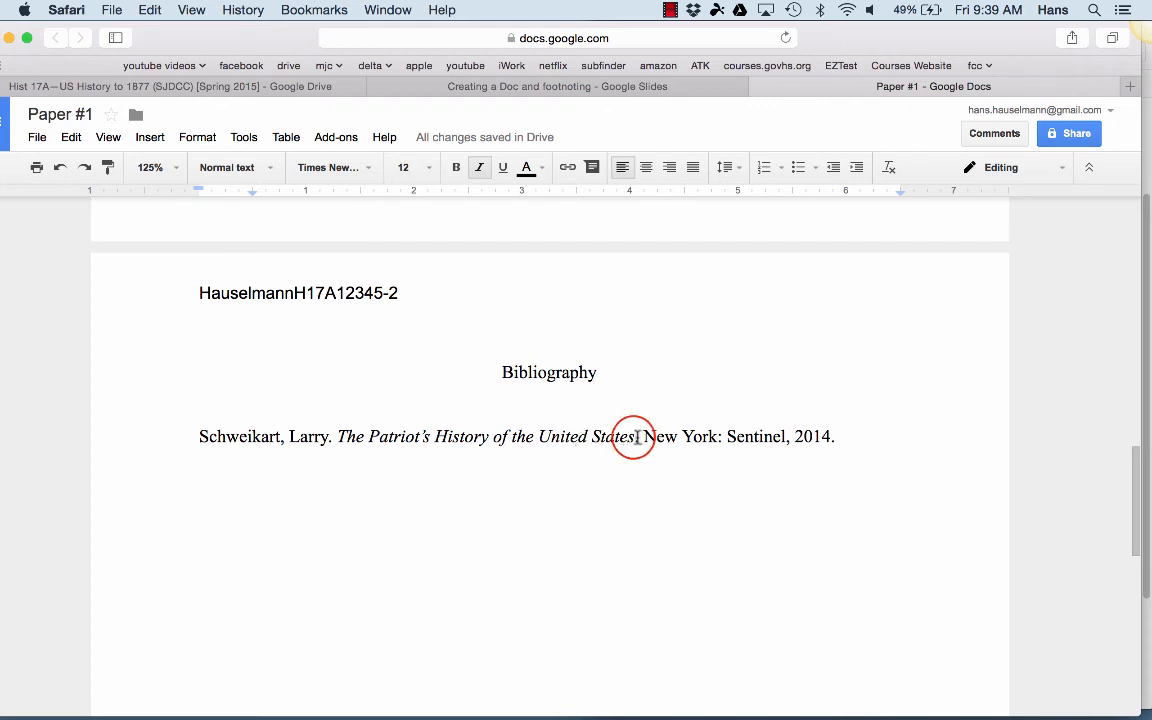
text(: )
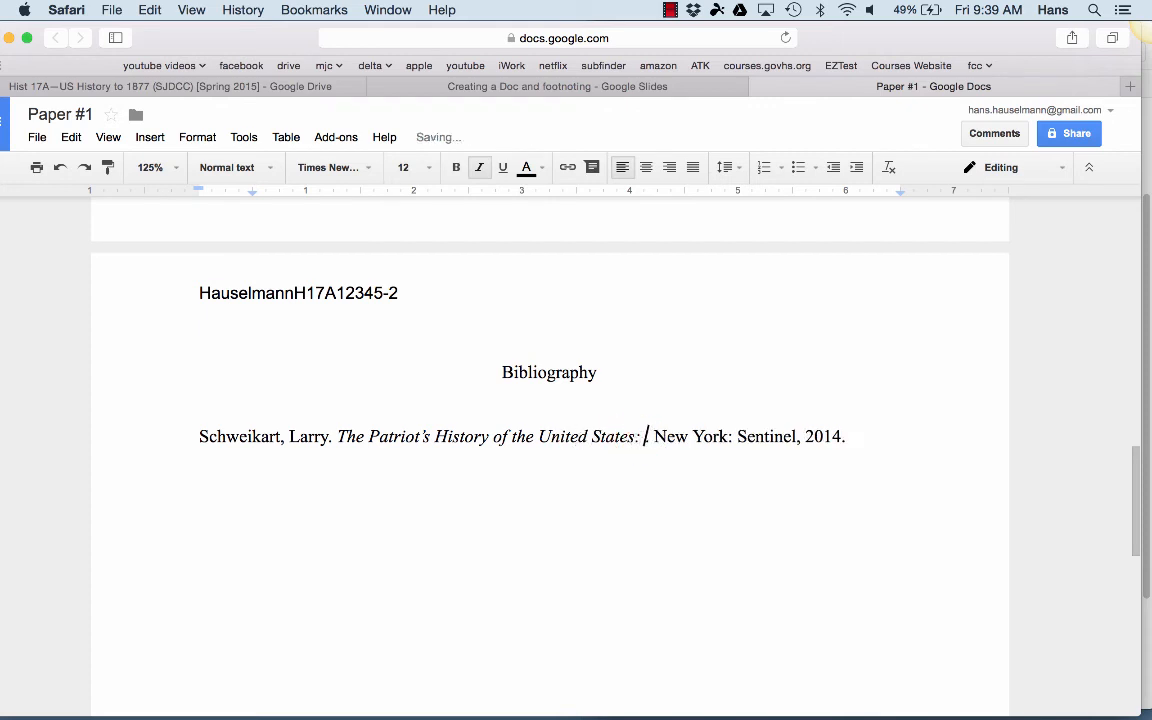
text(From COl)
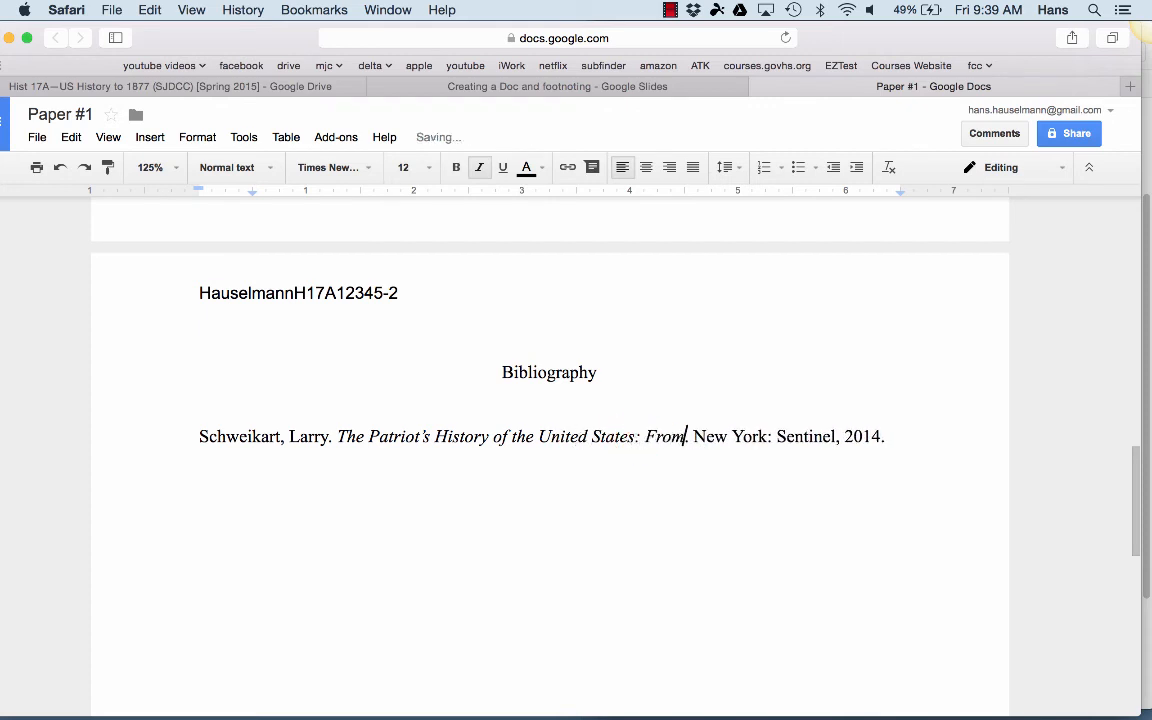
key(BackSpace)
key(BackSpace)
text(olumbus)
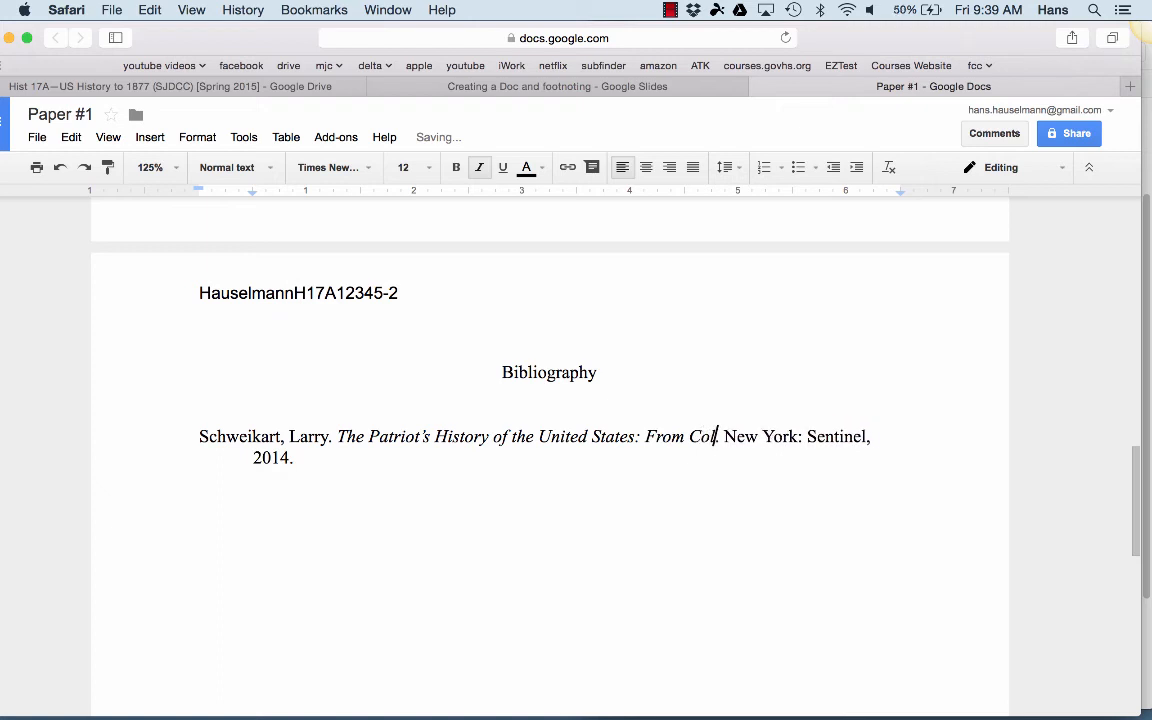
text('s Great)
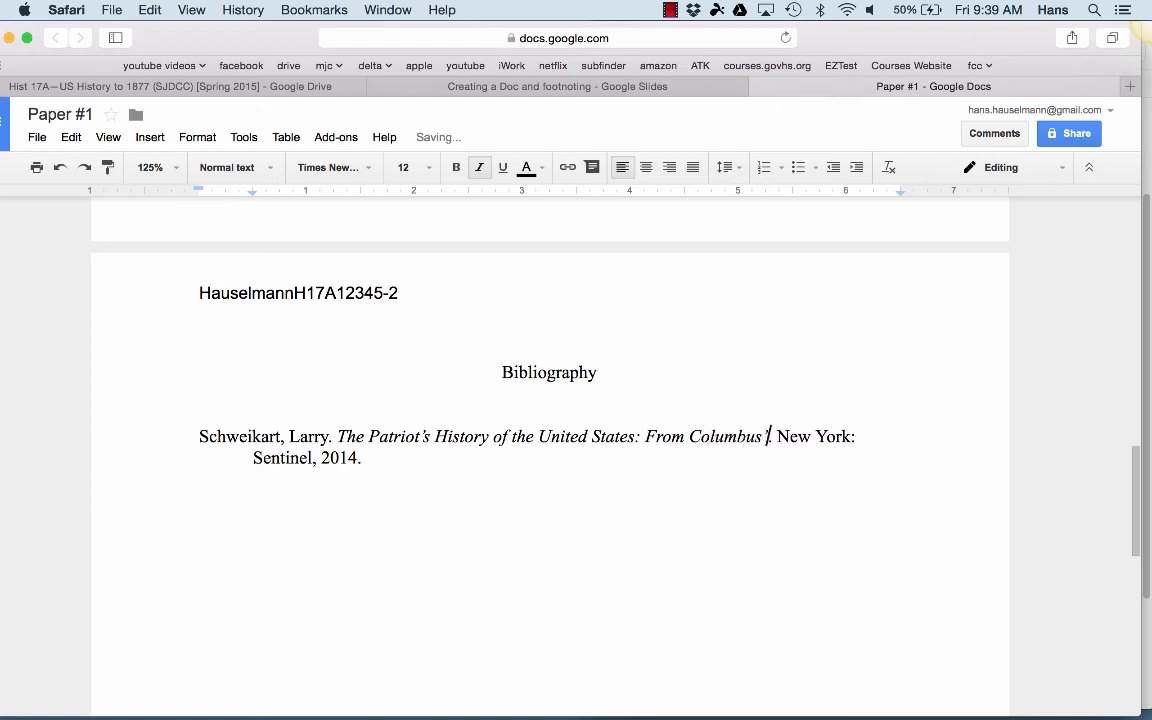
text( Dis)
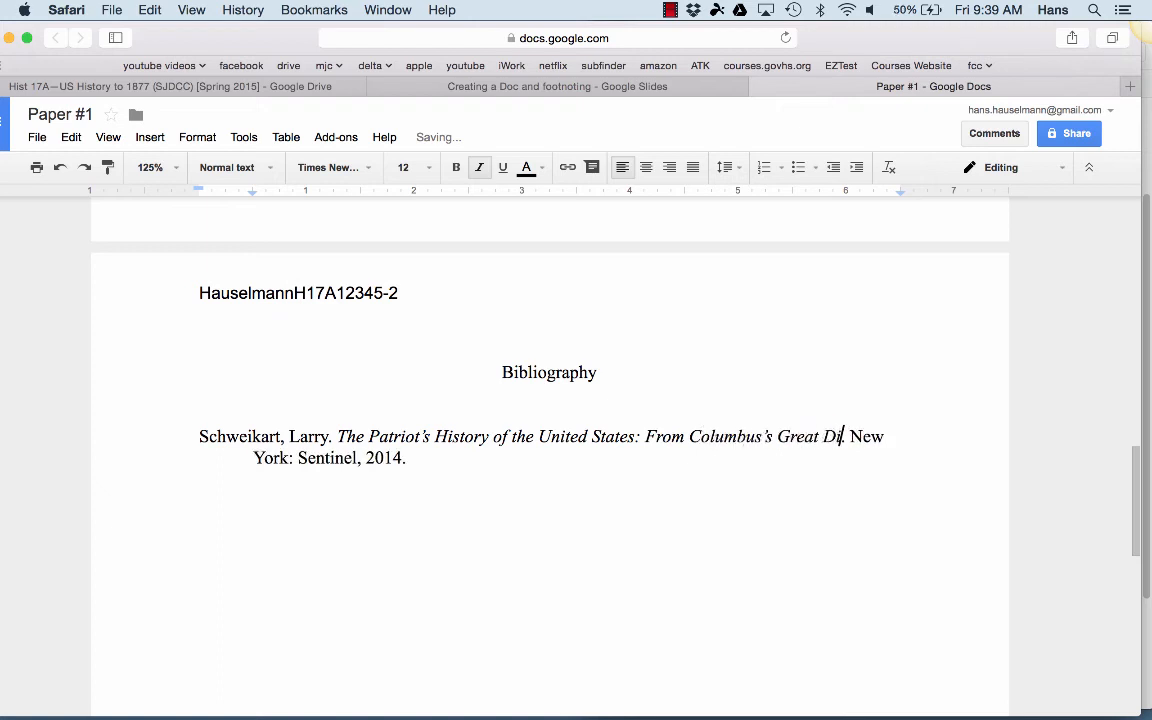
text(covery to Am)
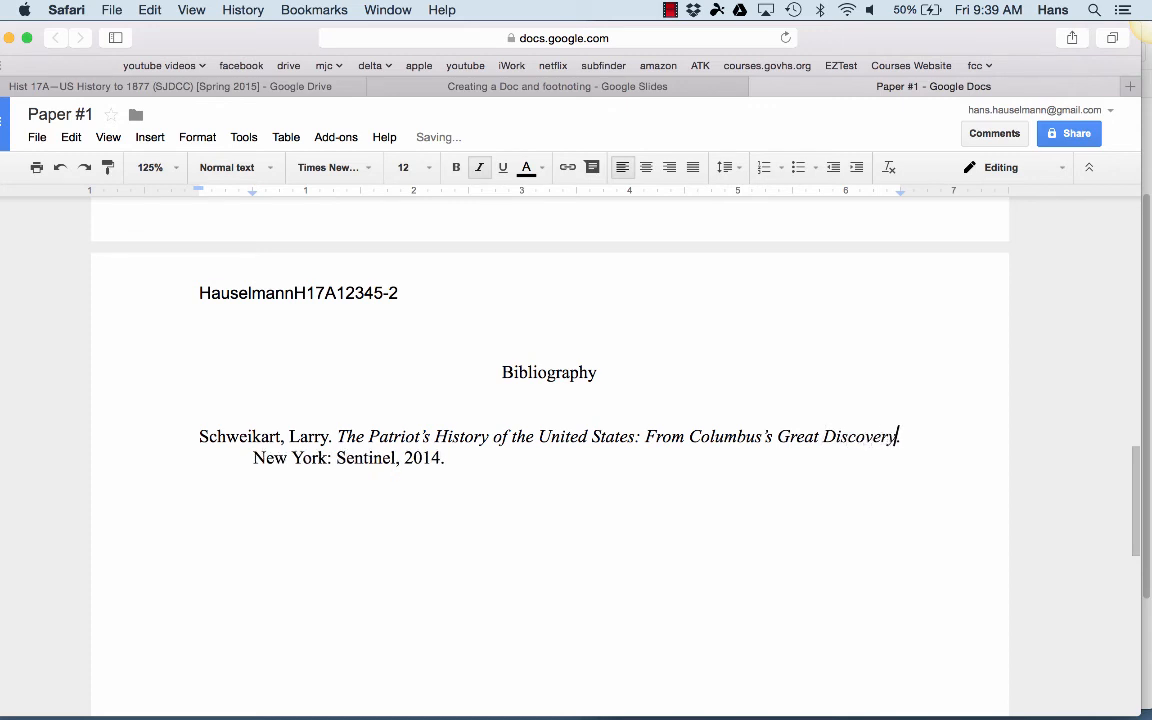
text(eric)
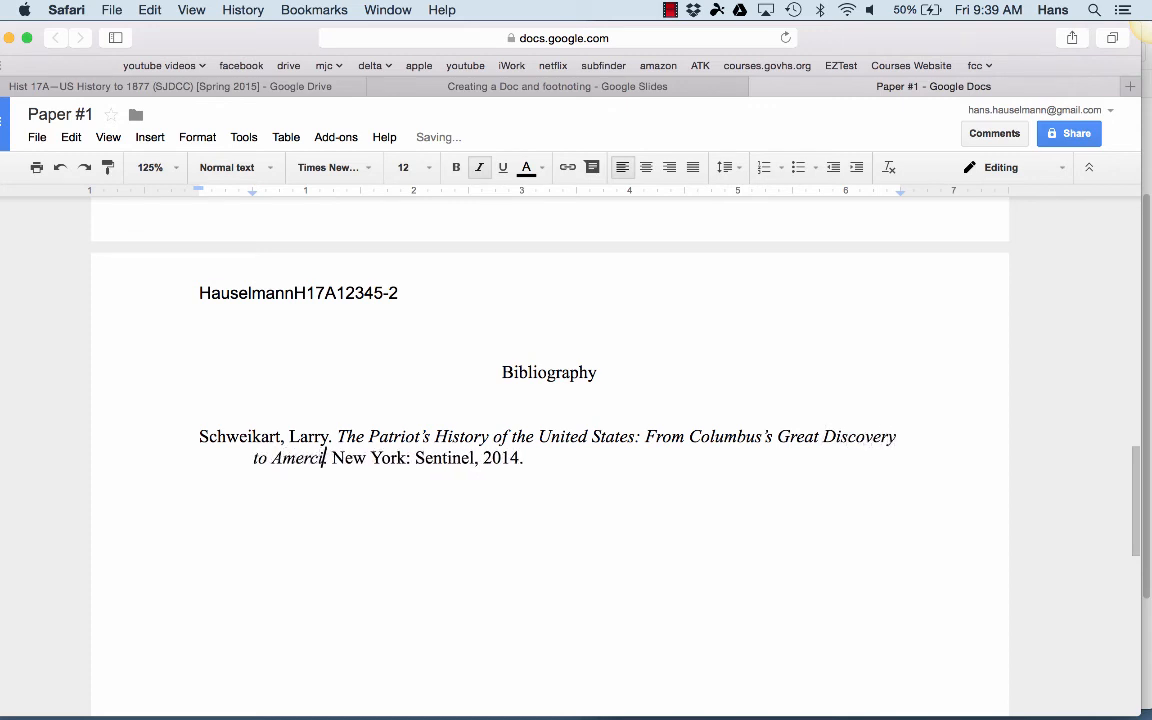
text(a's Age)
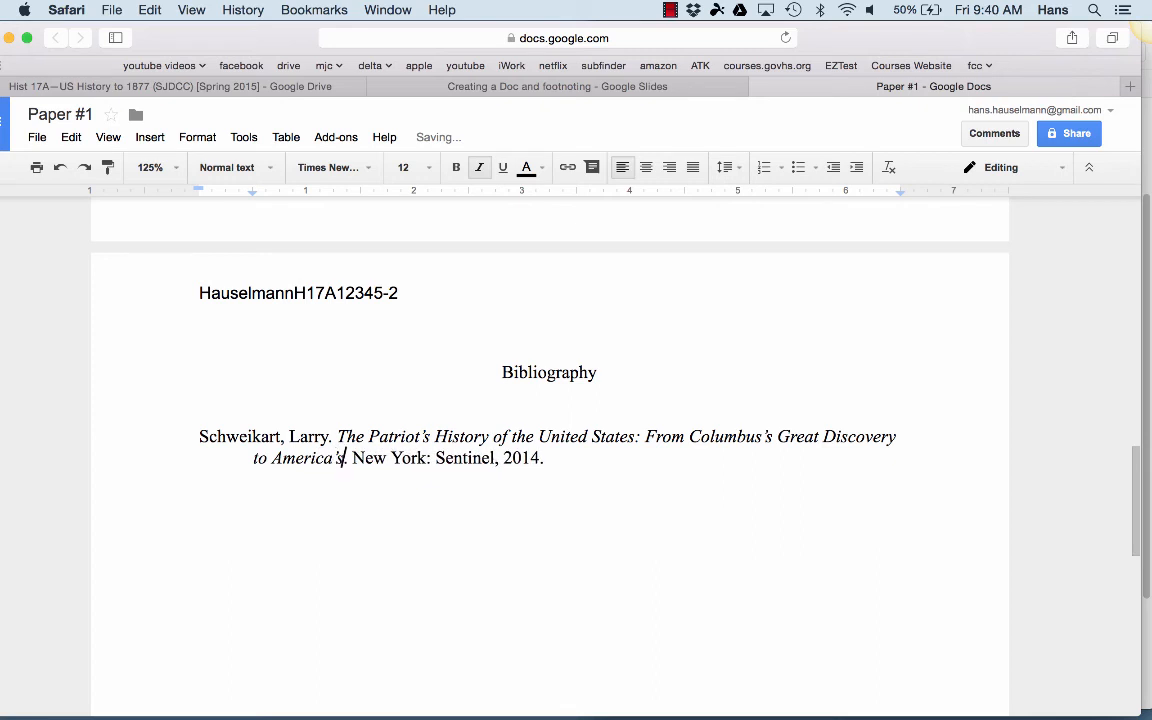
text( of Entitle)
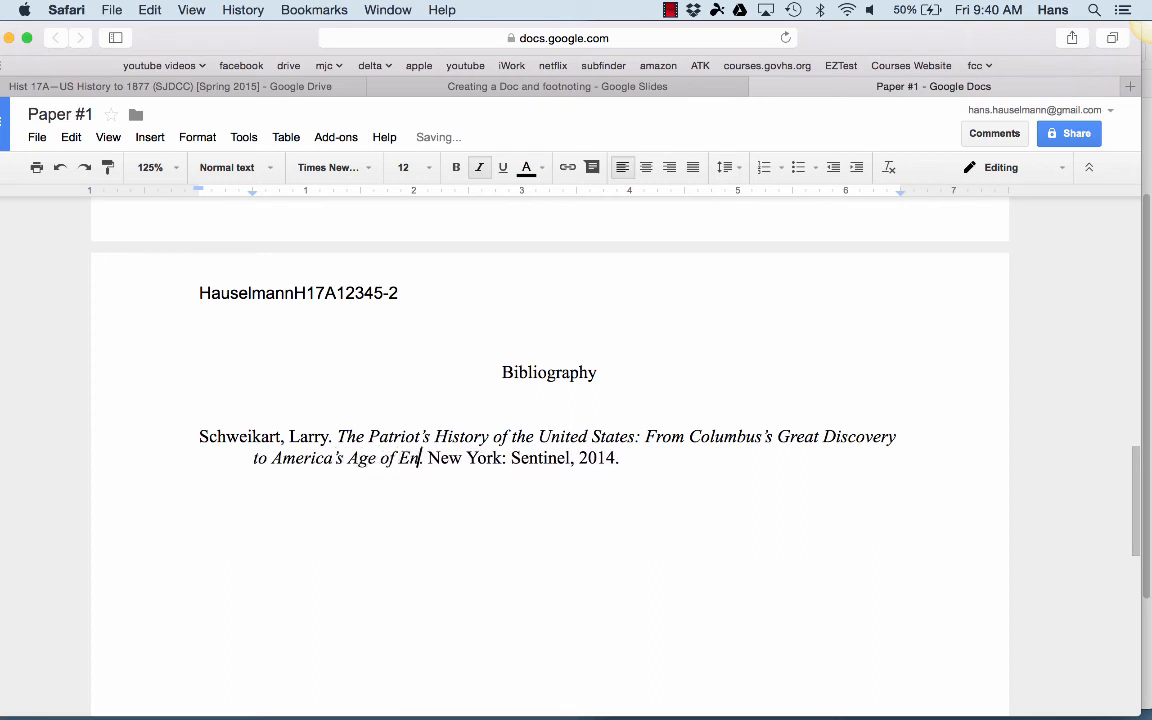
text(ment)
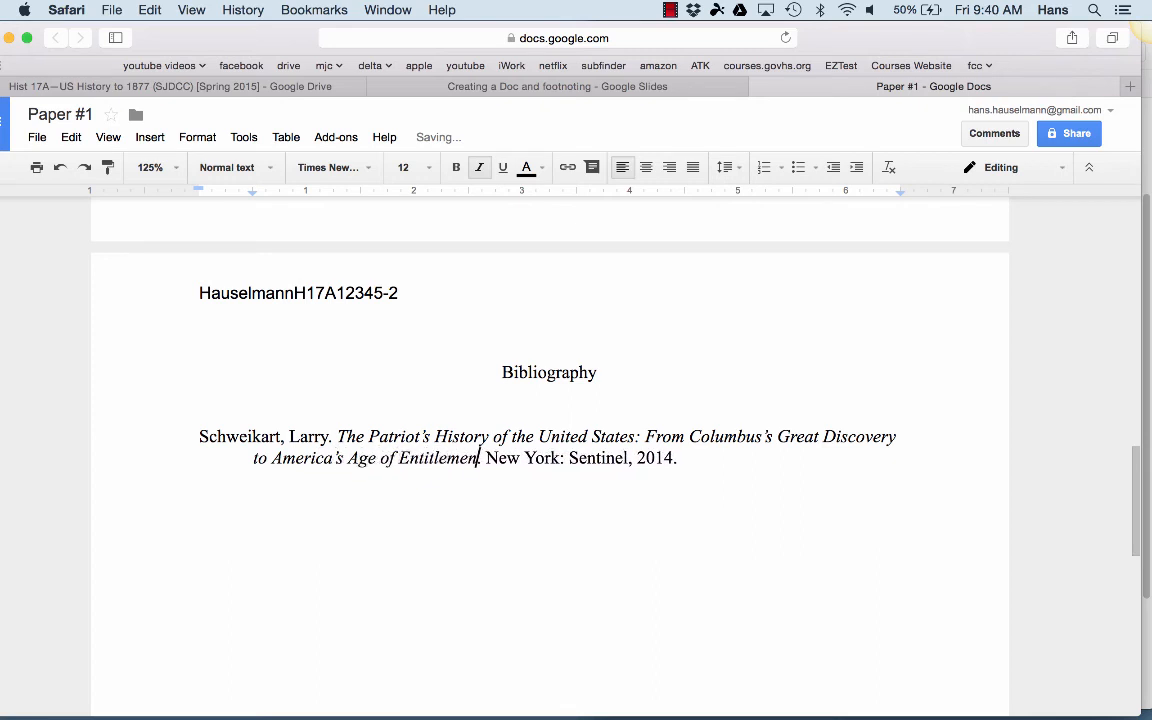
- Add the placeholder "Here is where you type your next entry..." below the Schweikart entry, separated by a blank line
click(699, 442)
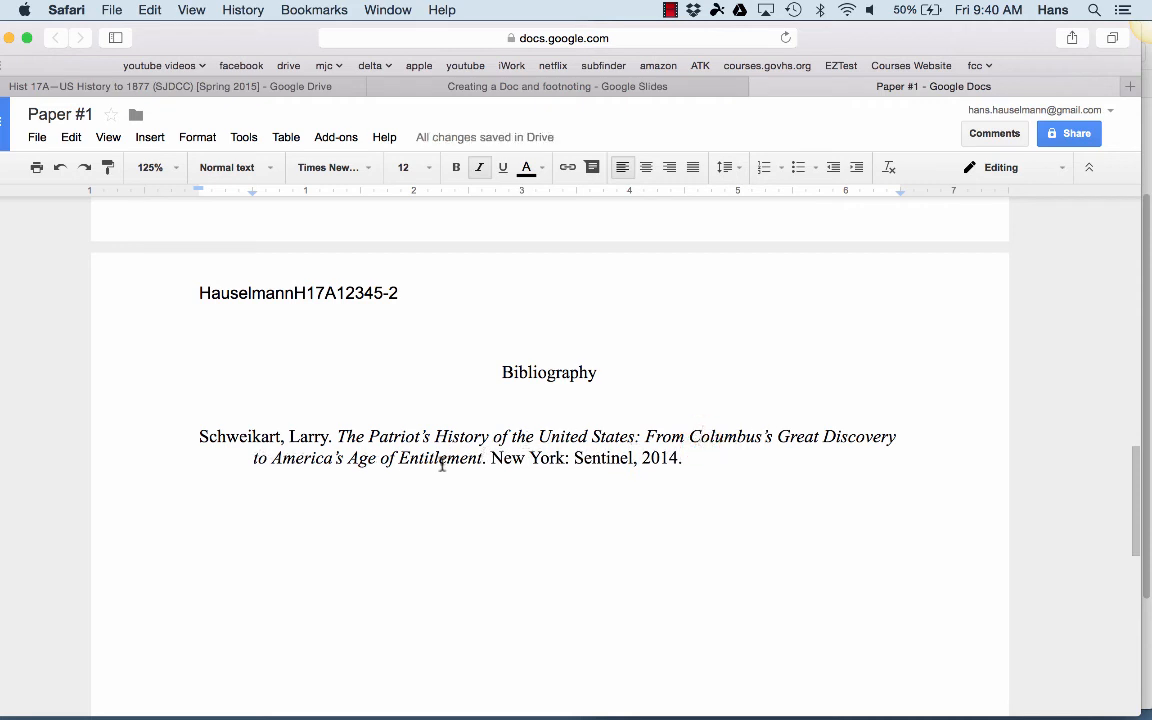
click(686, 458)
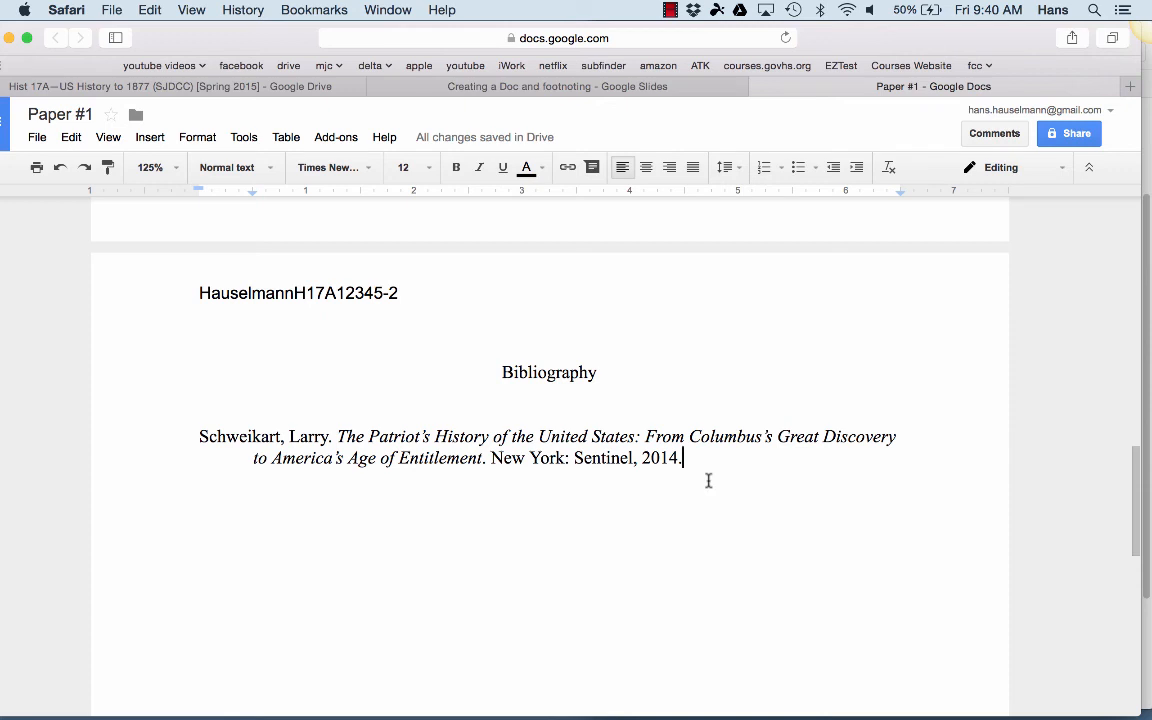
key(Return)
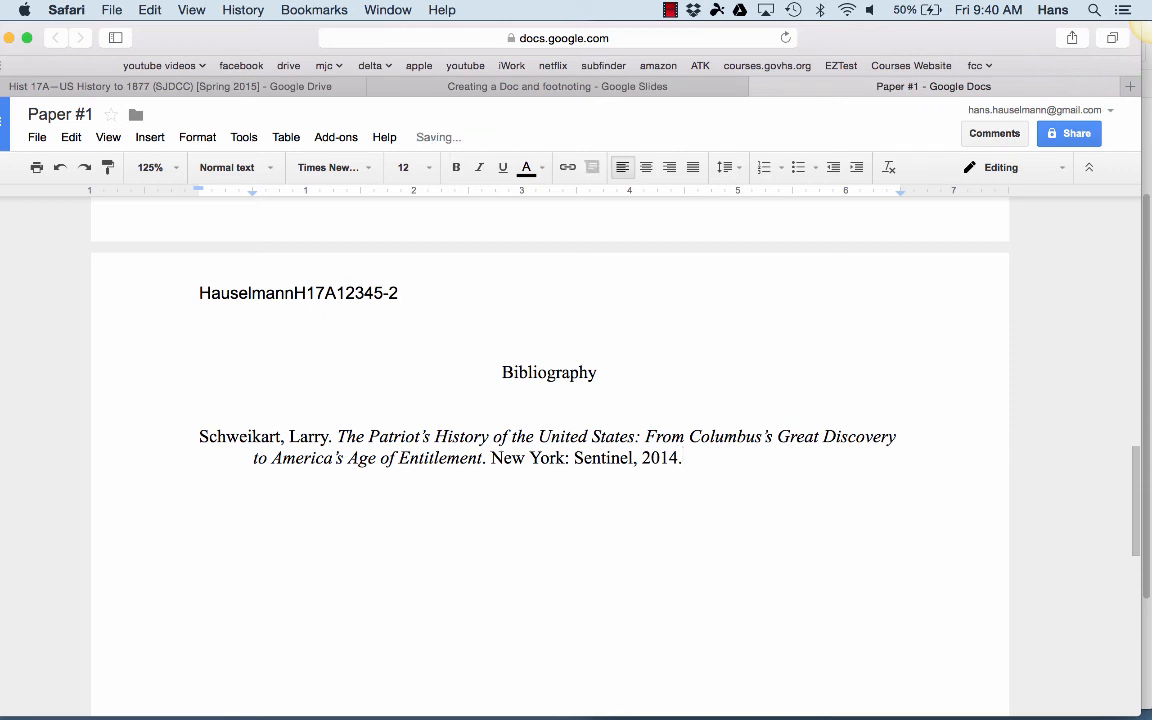
key(Return)
text(Here is )
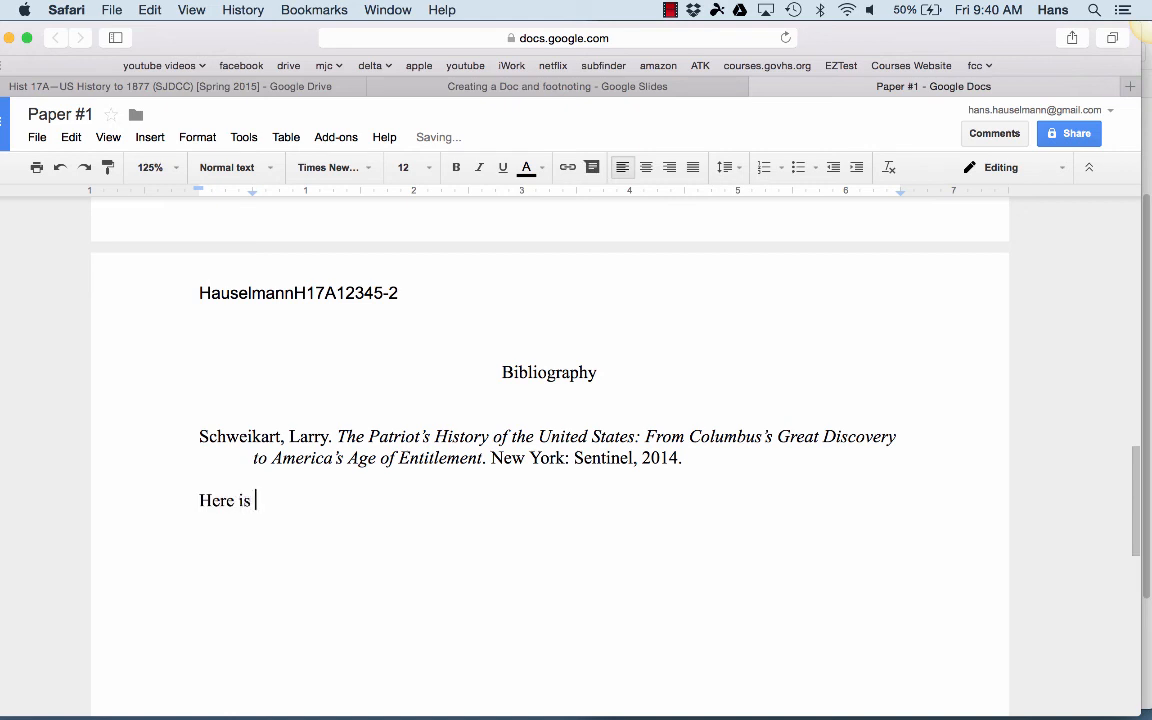
text(where you type)
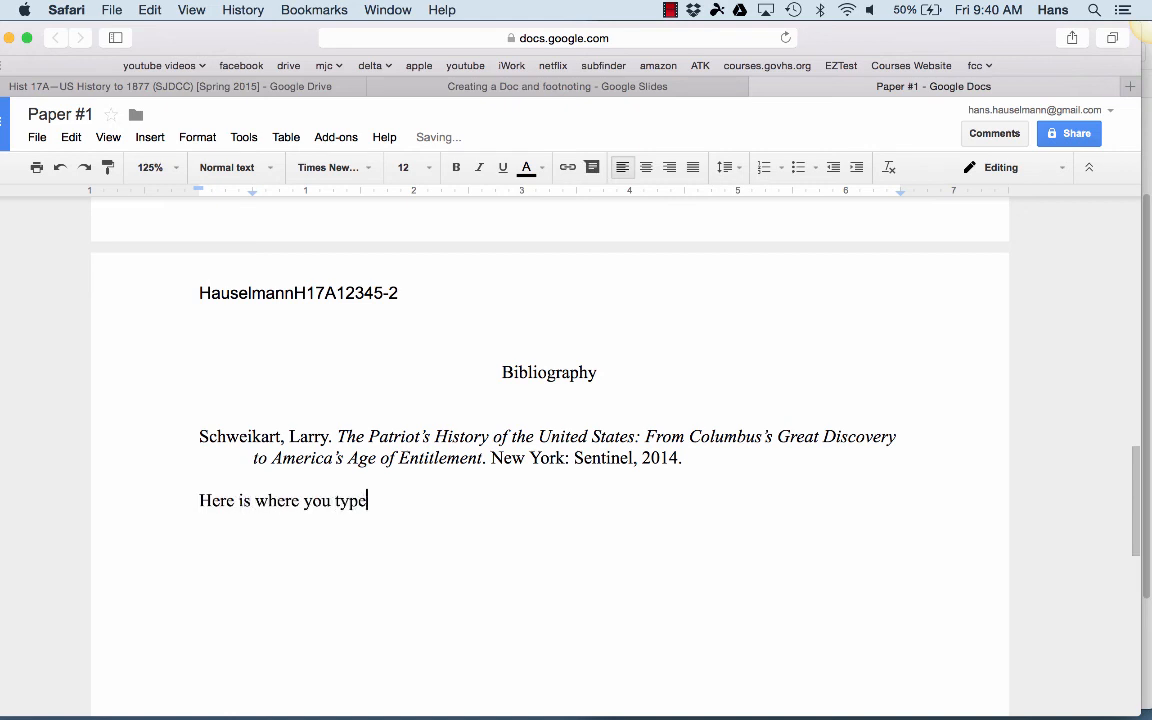
text( your next en)
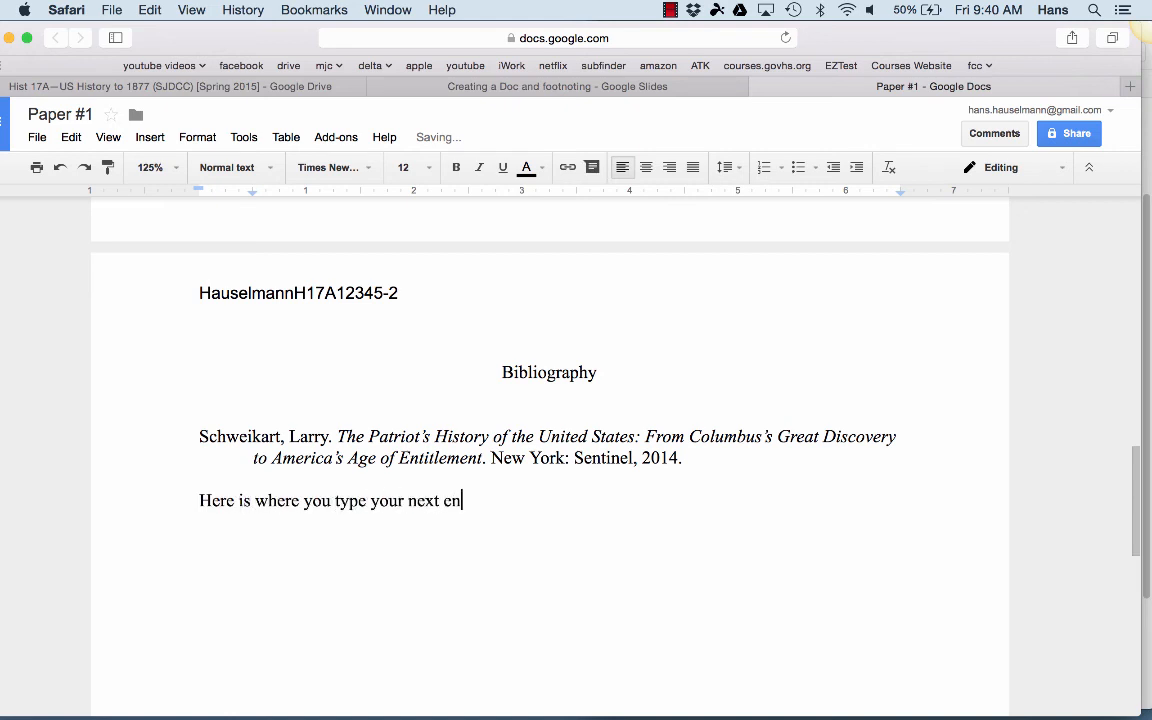
text(try...)
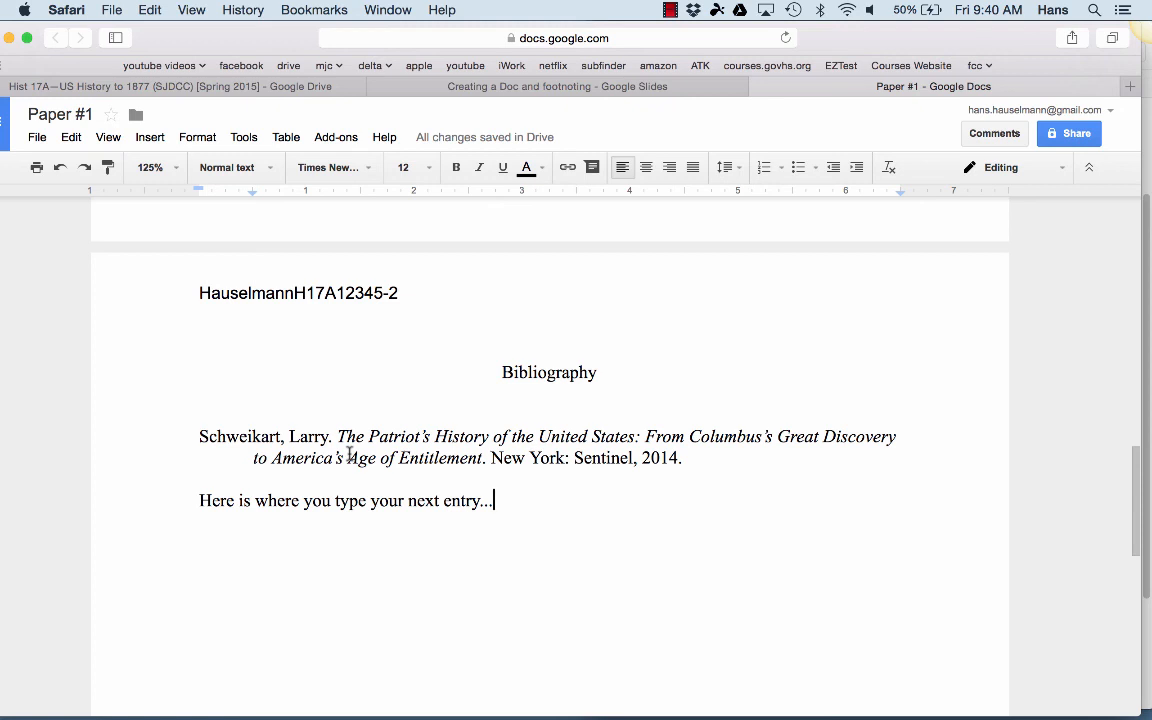
- Switch to the "Creating a Doc and footnoting" presentation in Google Slides to review its objectives
click(468, 88)
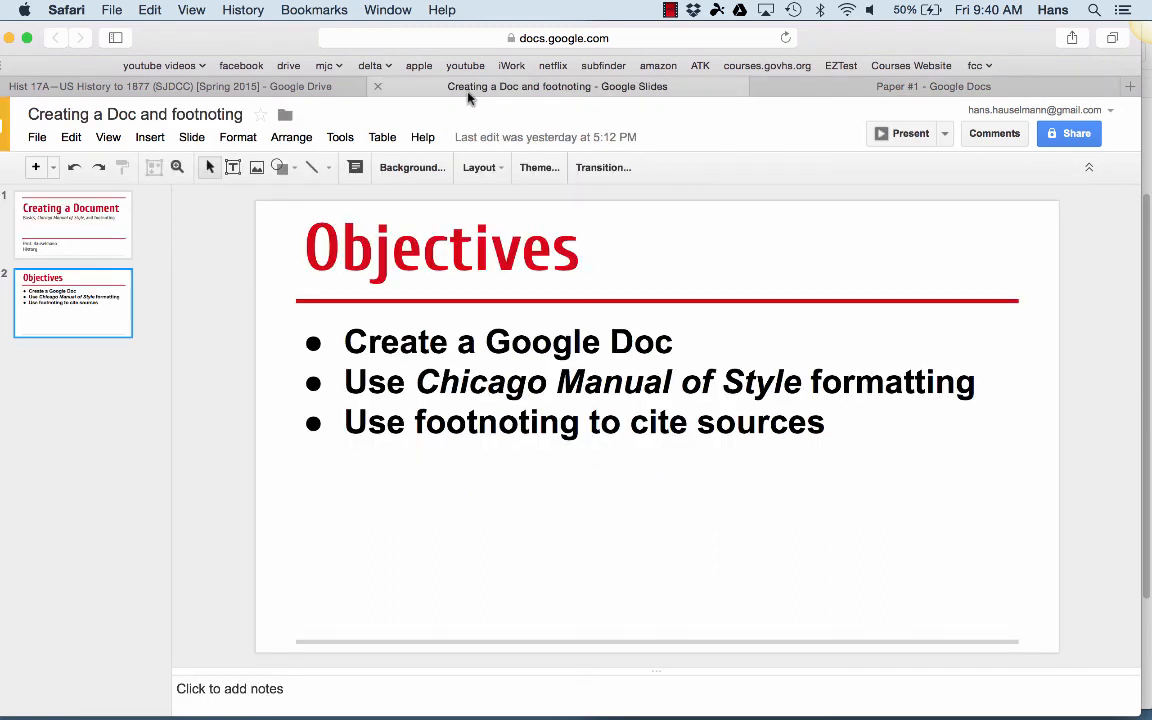